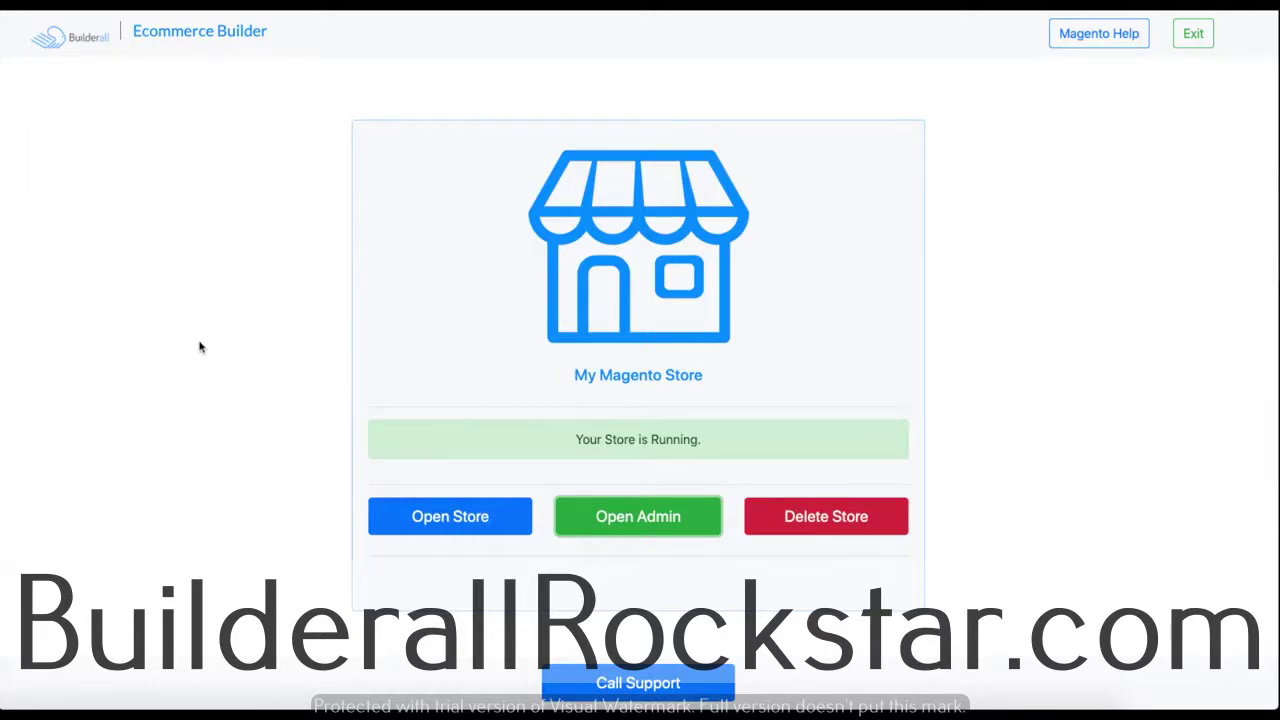
- Open the Magento store's admin and edit the design configuration of the Default Store View
left_click(637, 526)
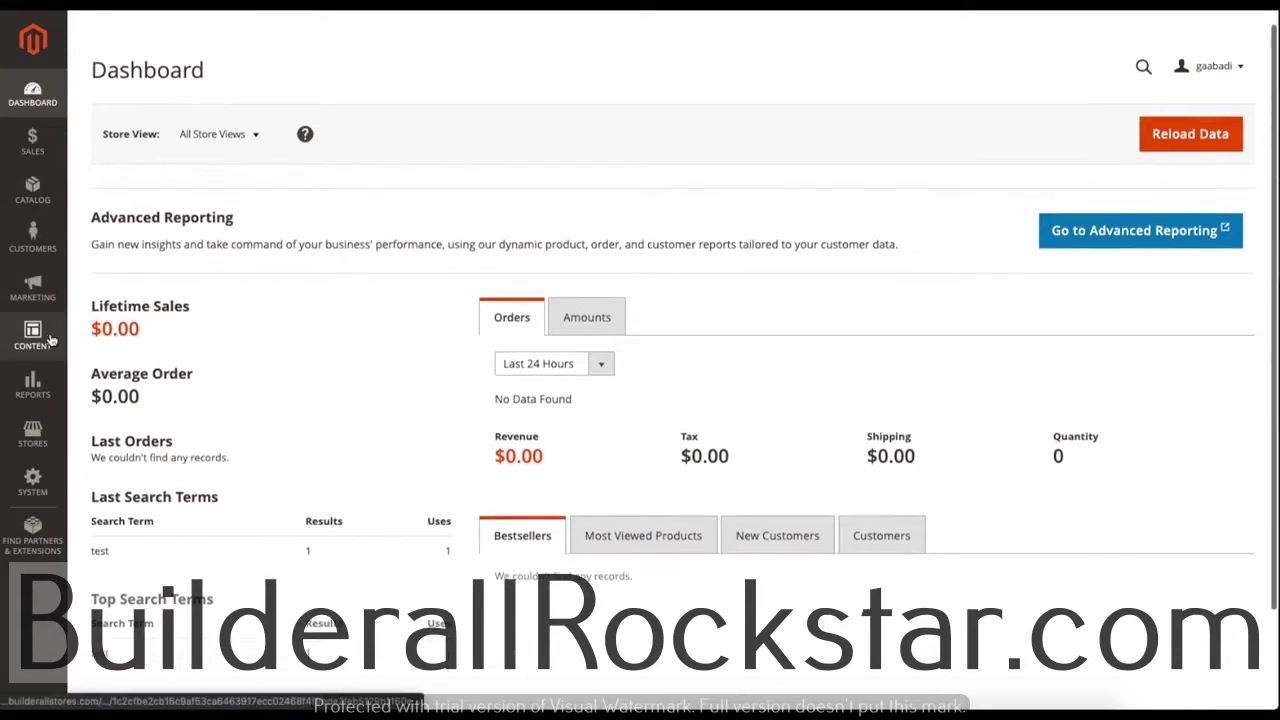
left_click(50, 340)
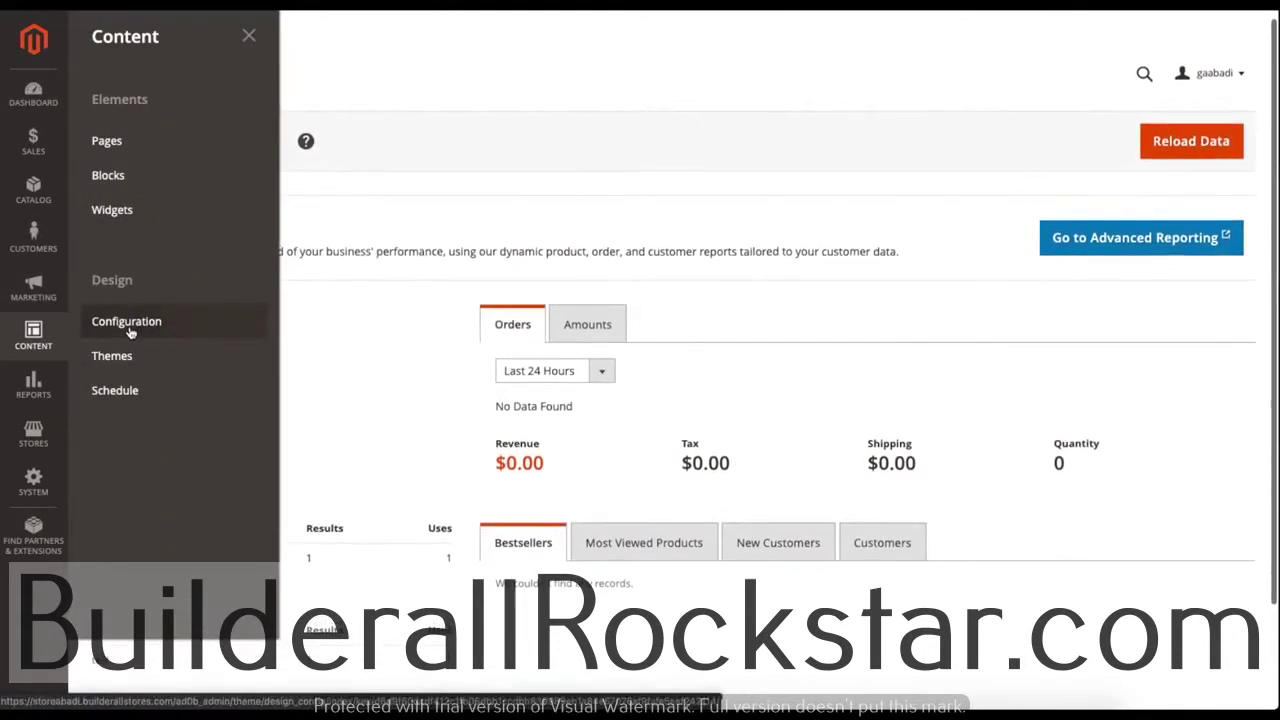
left_click(128, 322)
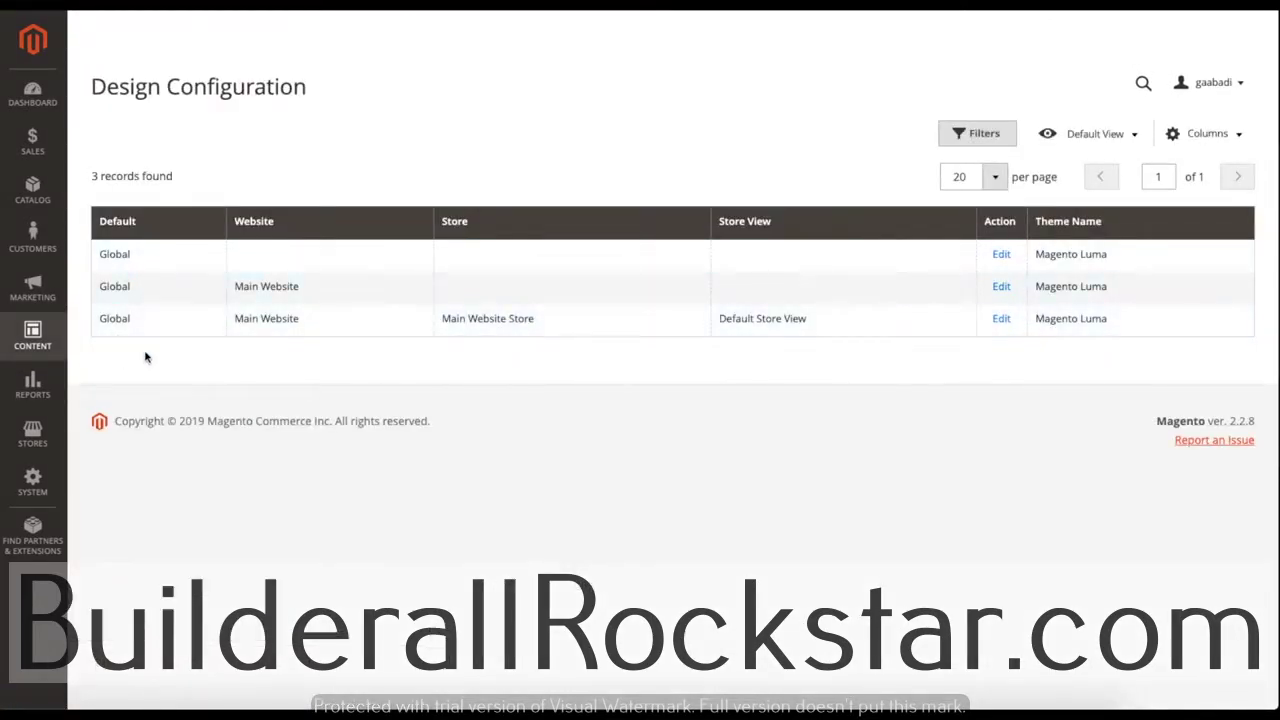
left_click(999, 322)
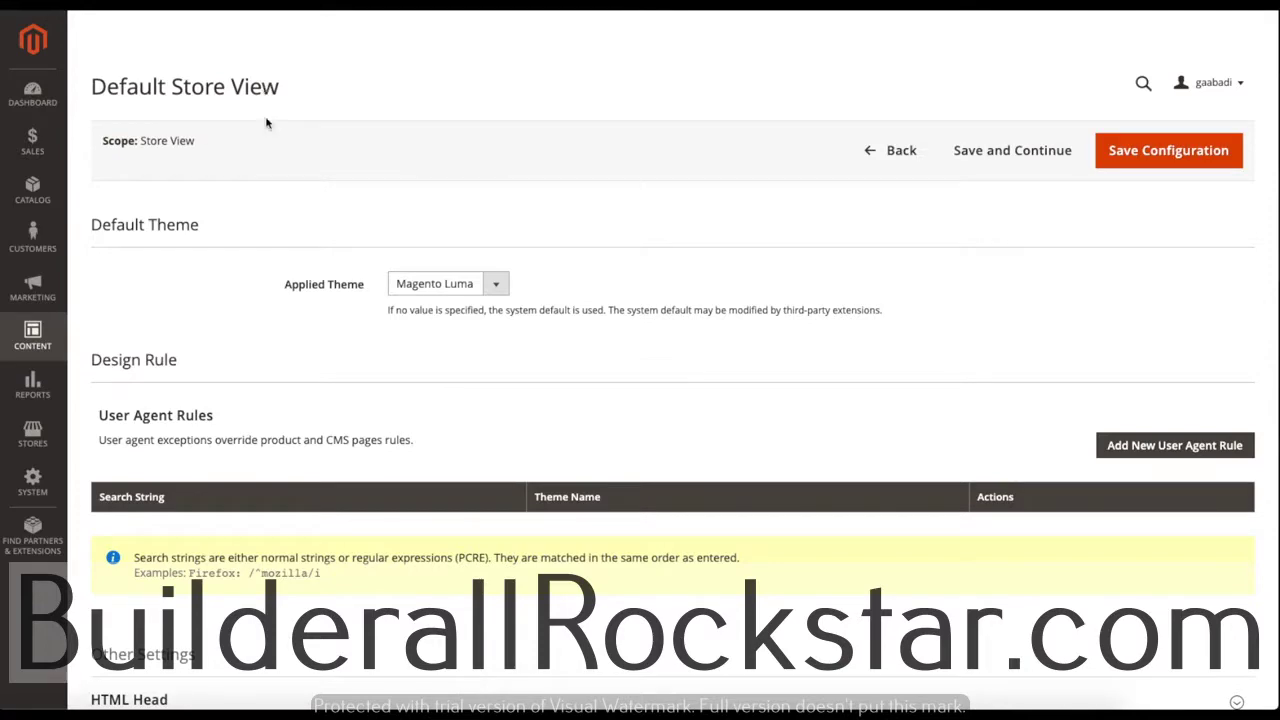
- Look over the Default Store View design settings and expand the HTML Head section under Other Settings
scroll(209, 271, "down", 5)
scroll(171, 365, "down", 2)
scroll(165, 340, "up", 5)
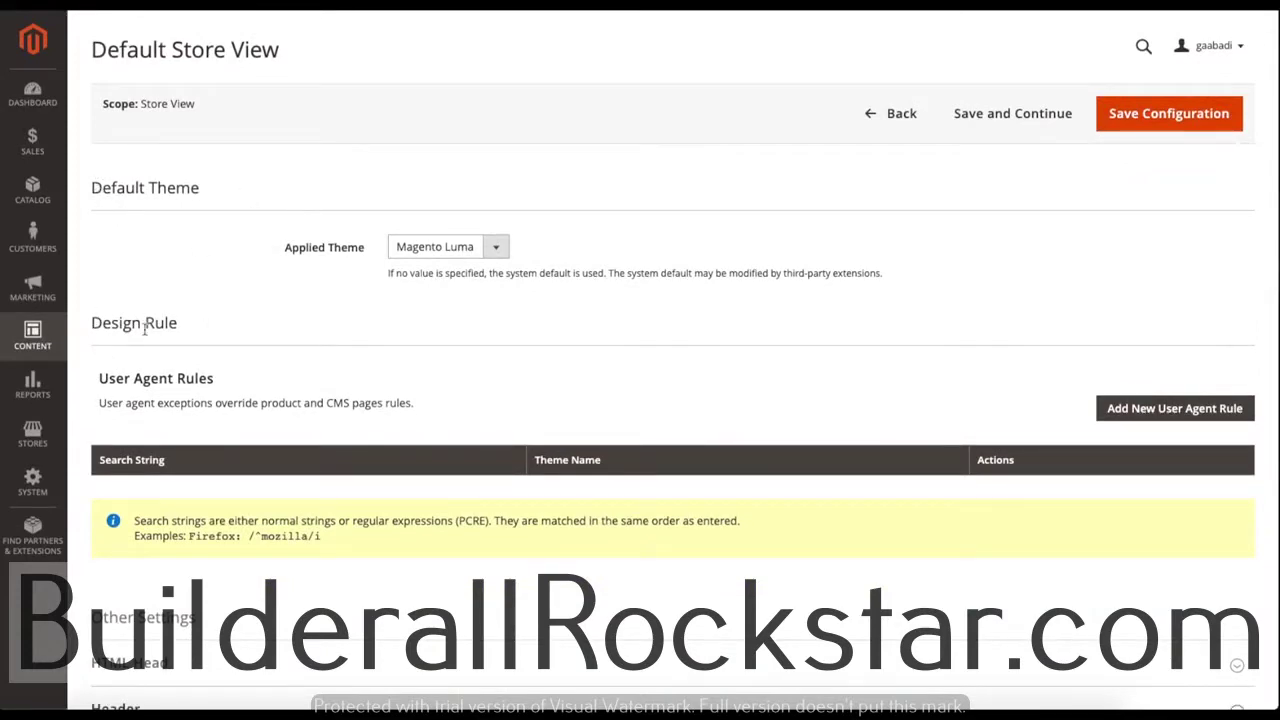
scroll(325, 332, "down", 5)
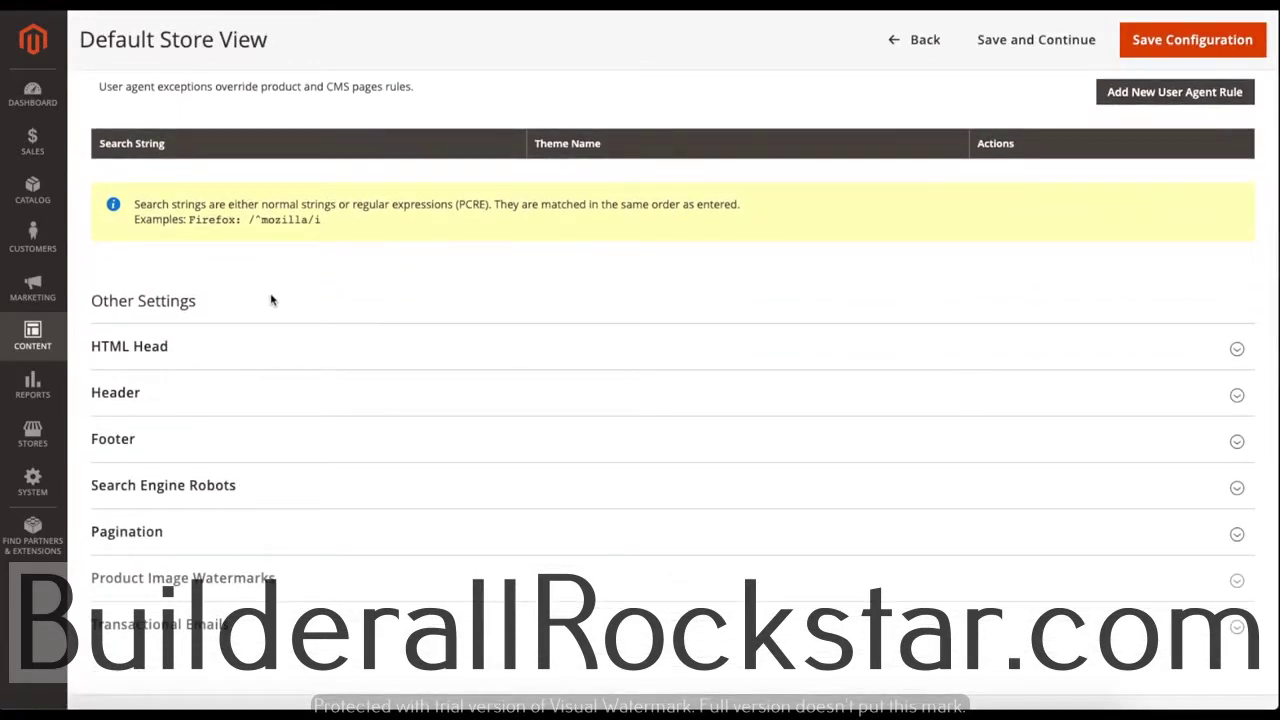
scroll(270, 300, "down", 1)
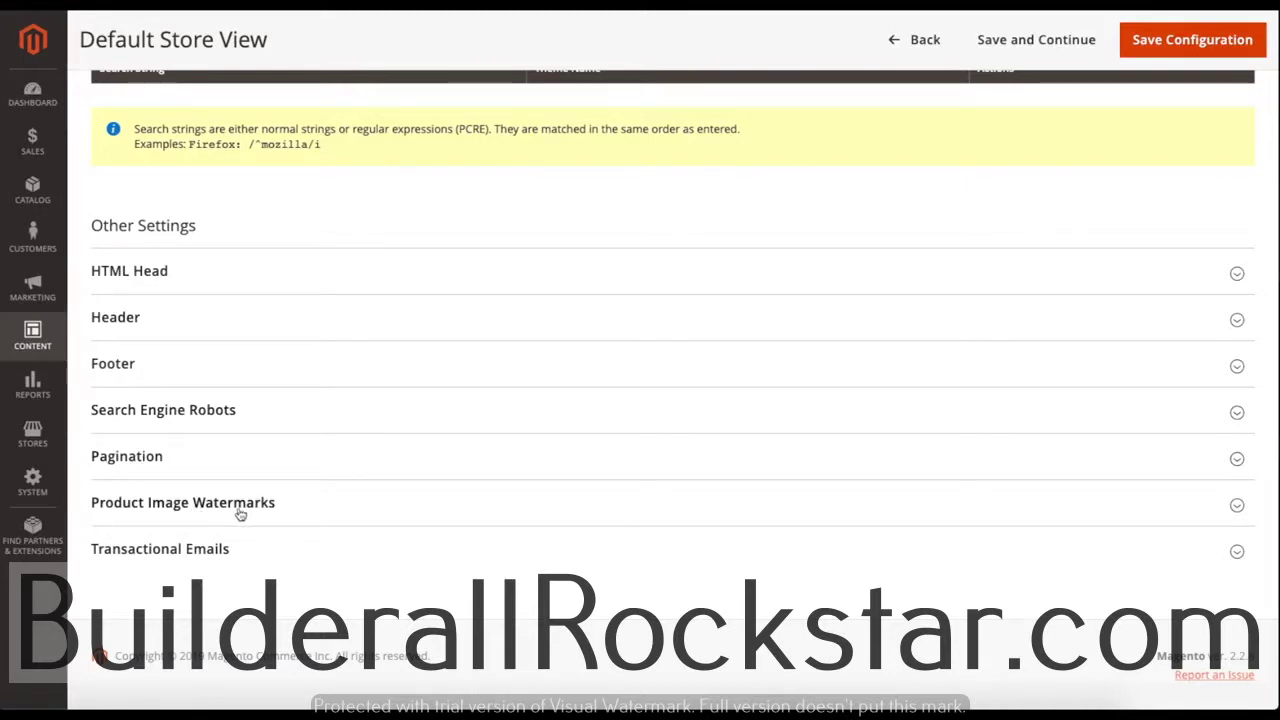
scroll(370, 365, "up", 1)
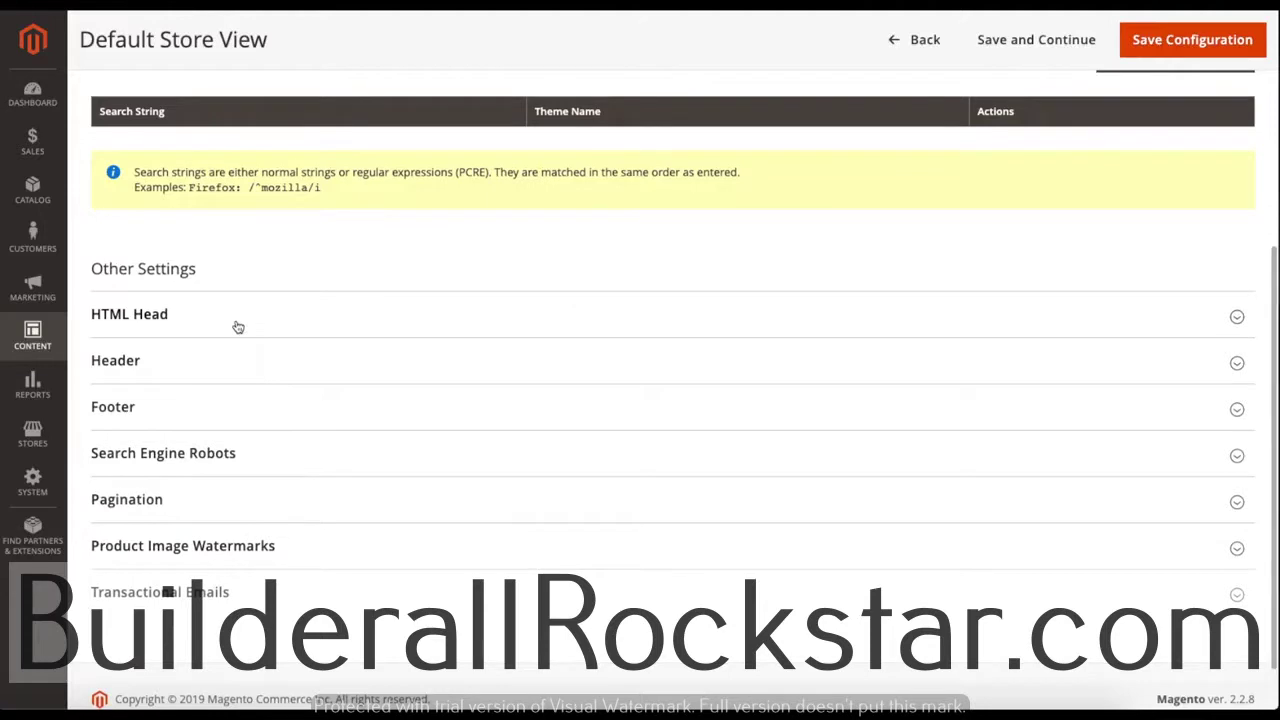
left_click(238, 327)
- Review the HTML Head fields for favicon, default page title, title prefix and suffix, meta description, meta keywords, and scripts and style sheets
scroll(245, 360, "down", 1)
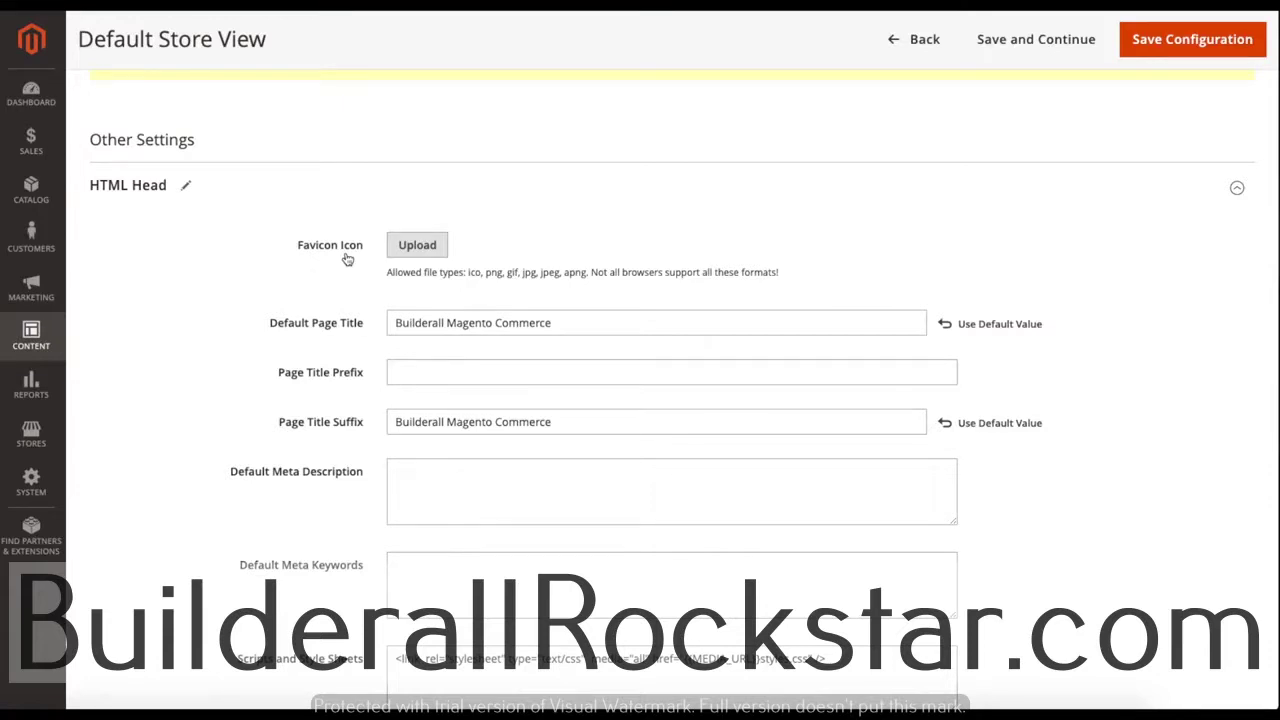
scroll(376, 310, "down", 1)
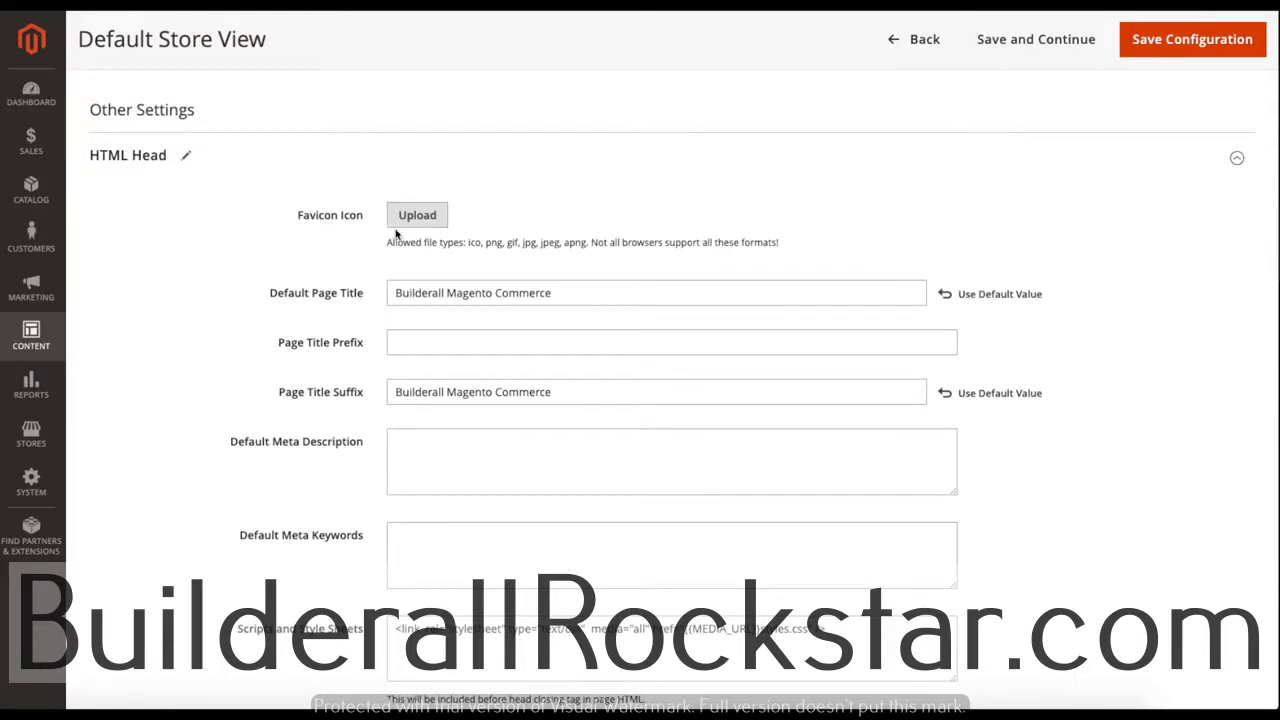
scroll(358, 278, "down", 1)
left_click_drag(269, 274, 374, 281)
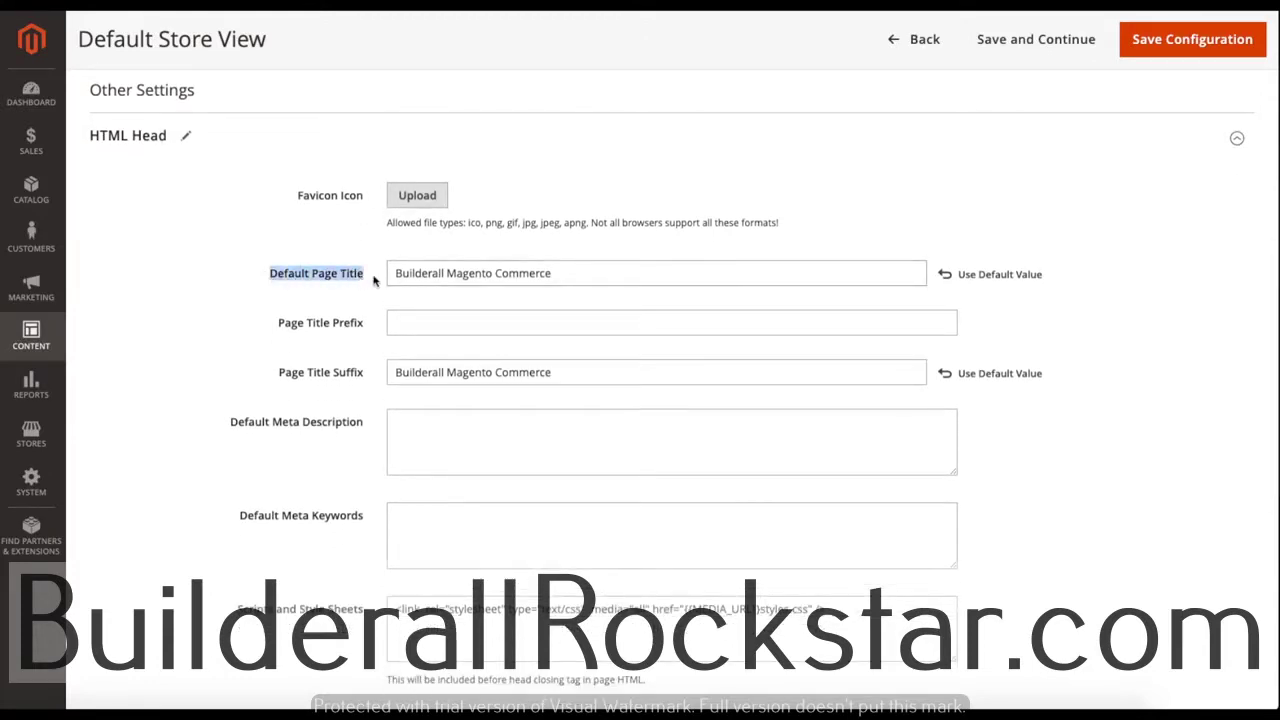
left_click(374, 282)
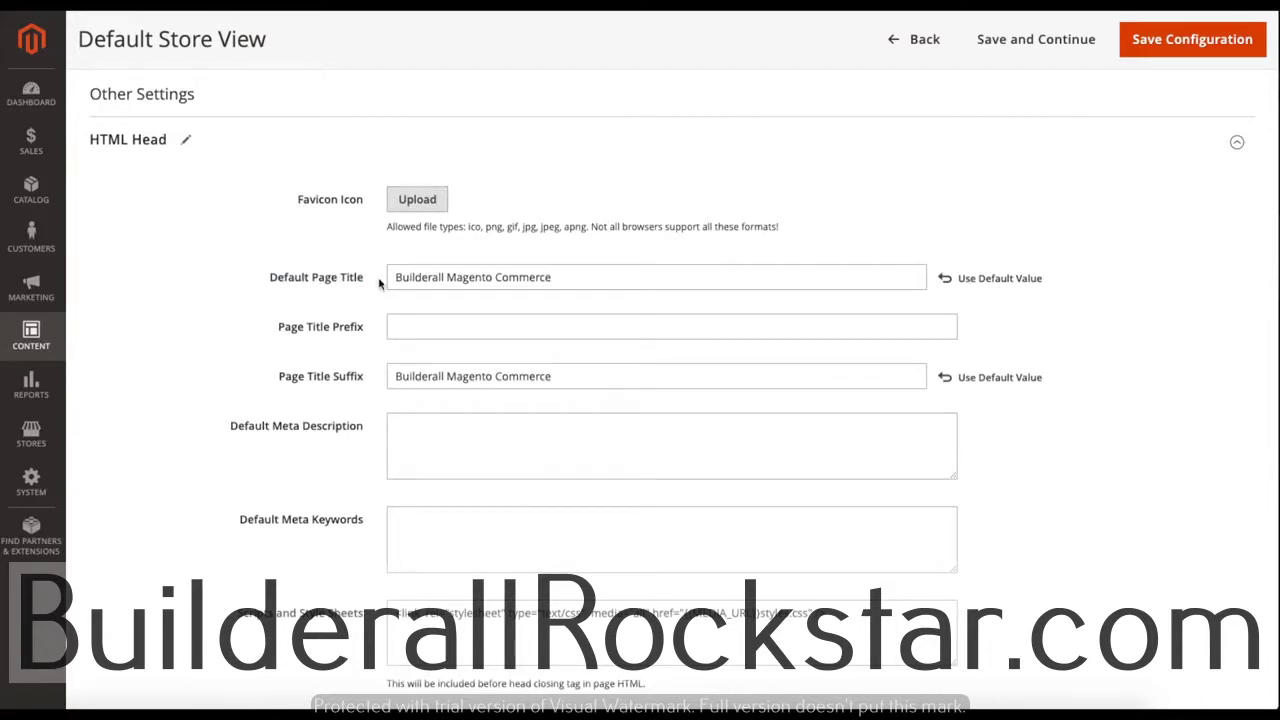
left_click_drag(391, 277, 563, 283)
left_click(563, 284)
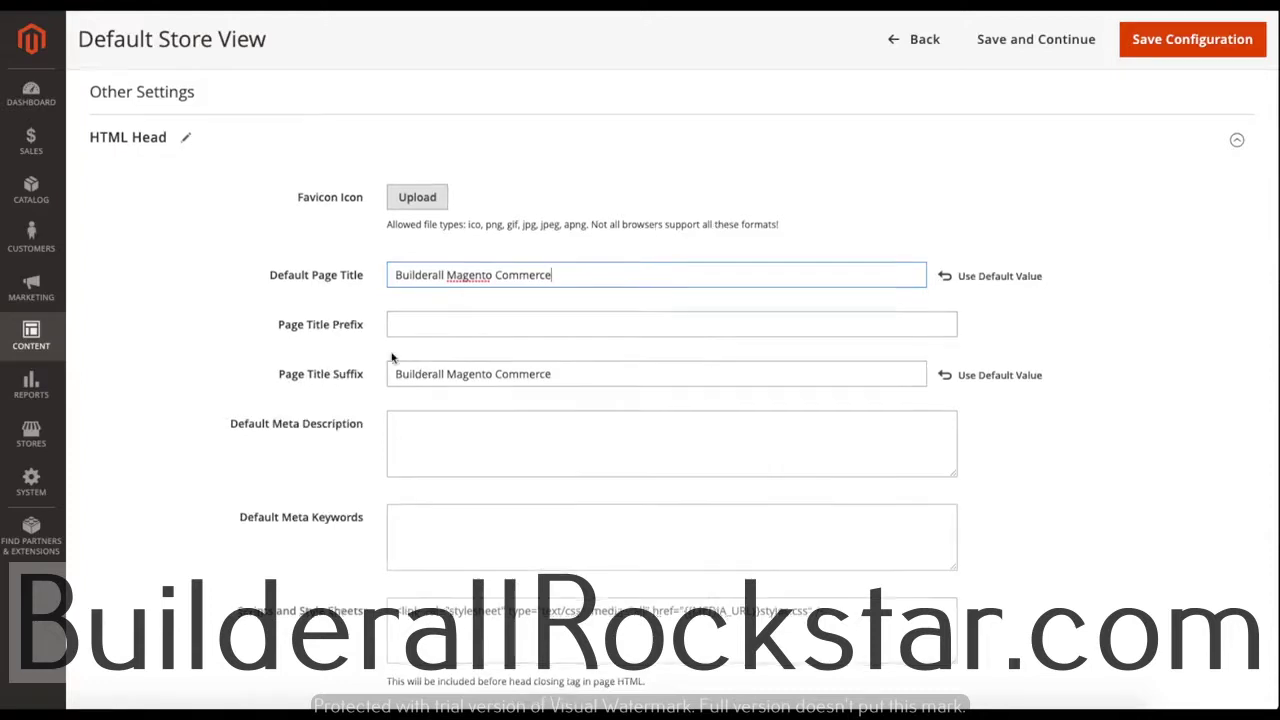
scroll(390, 356, "down", 1)
scroll(387, 355, "up", 1)
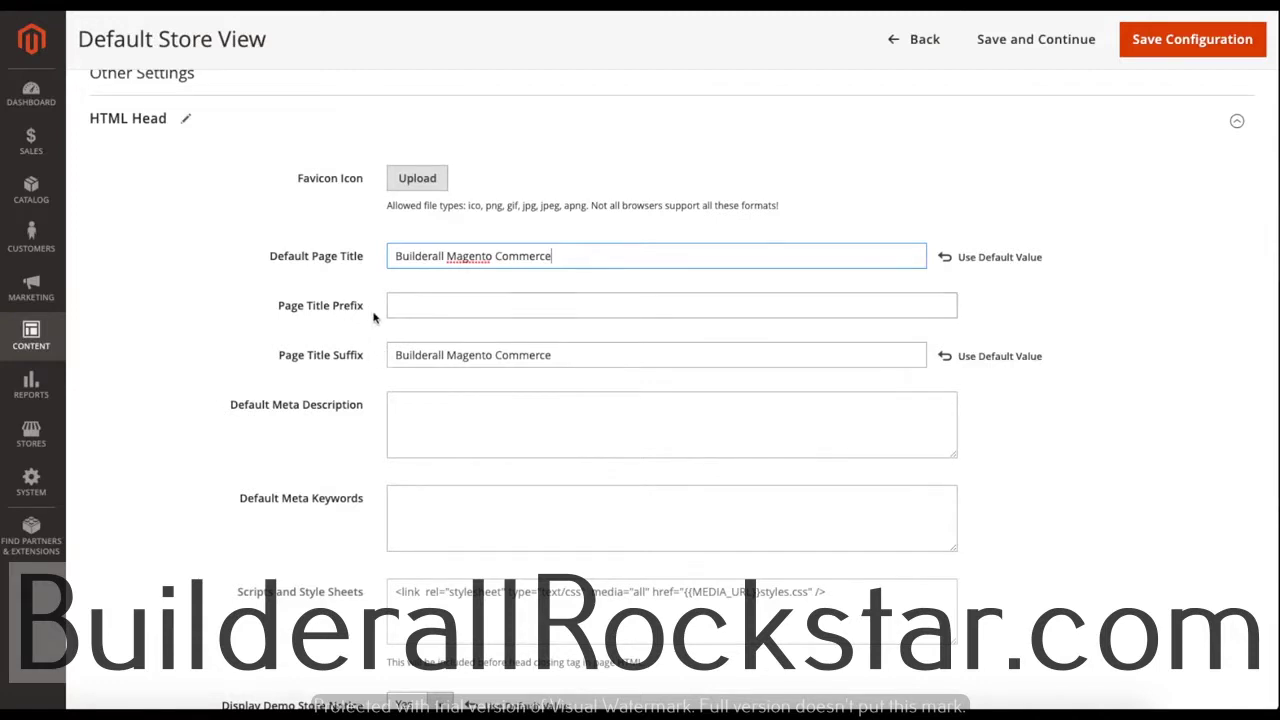
scroll(377, 362, "down", 1)
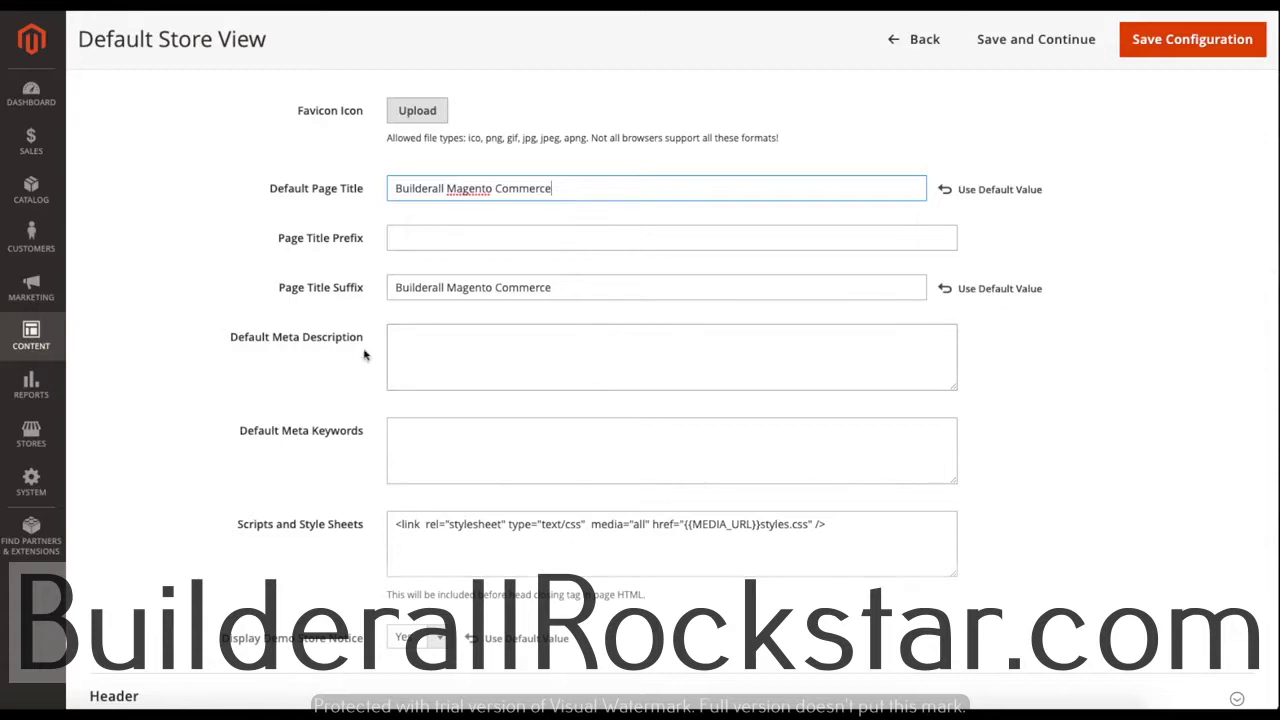
left_click(397, 349)
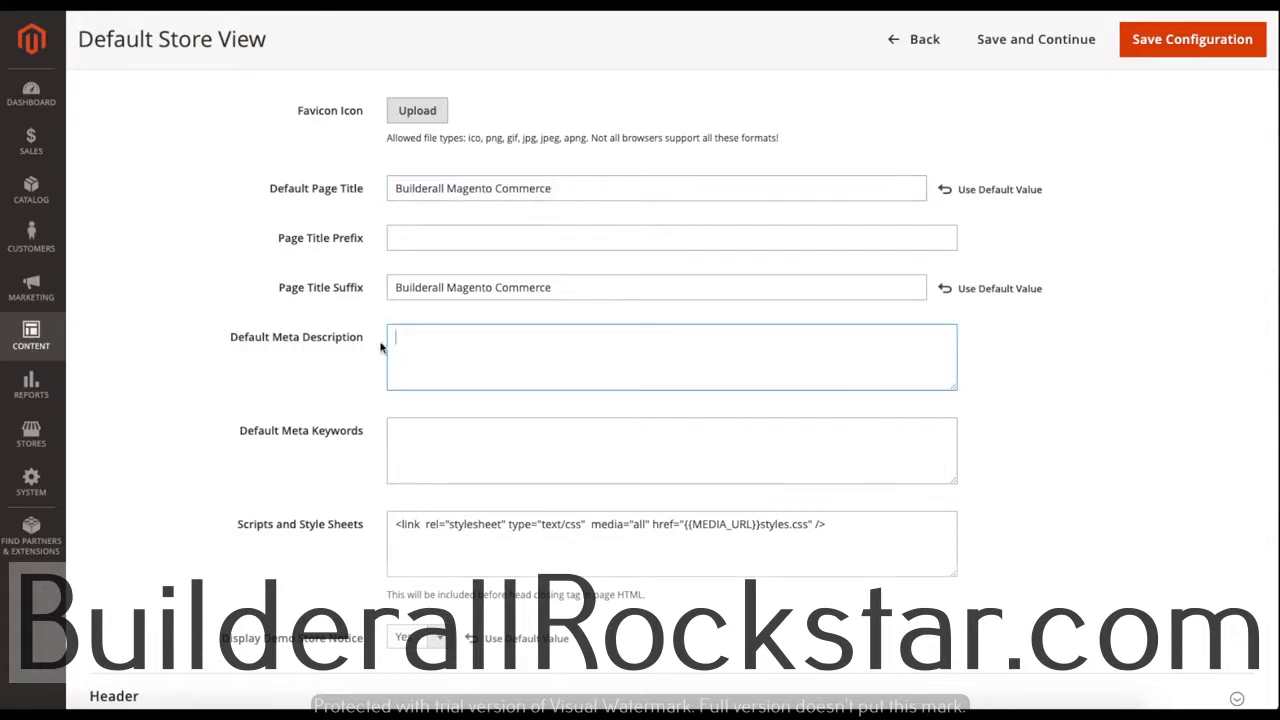
scroll(380, 347, "down", 1)
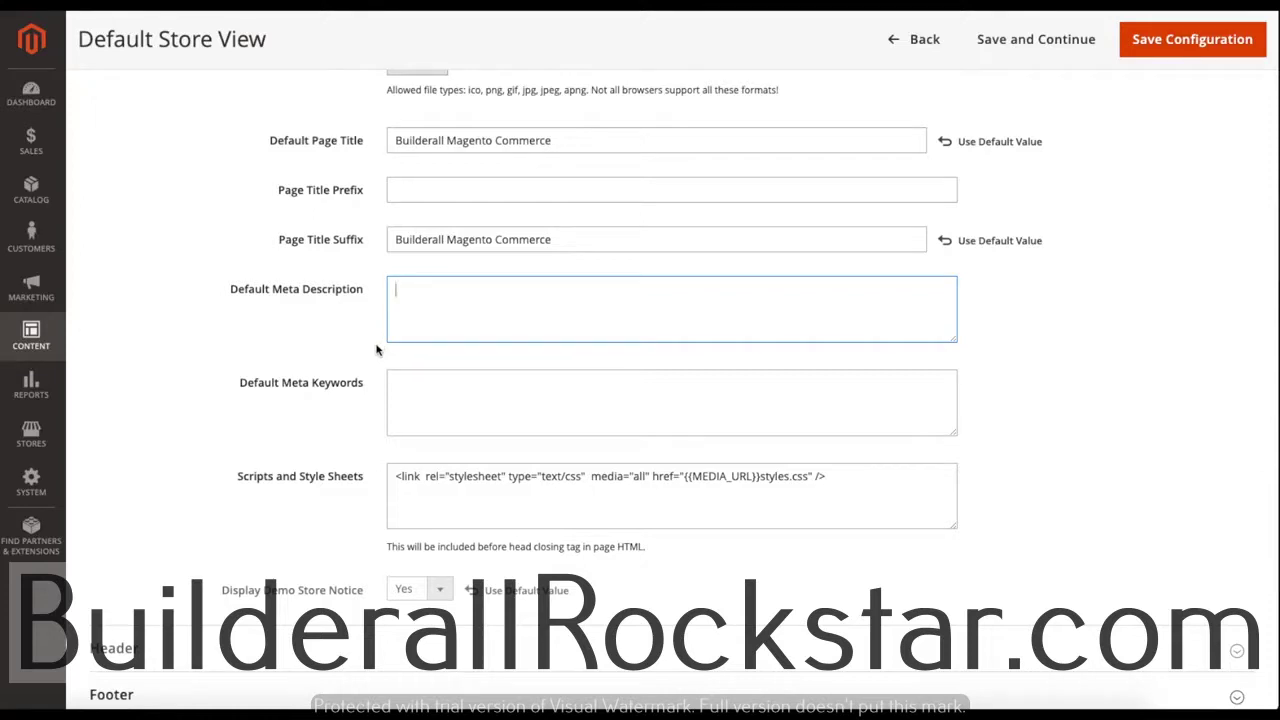
scroll(377, 347, "down", 1)
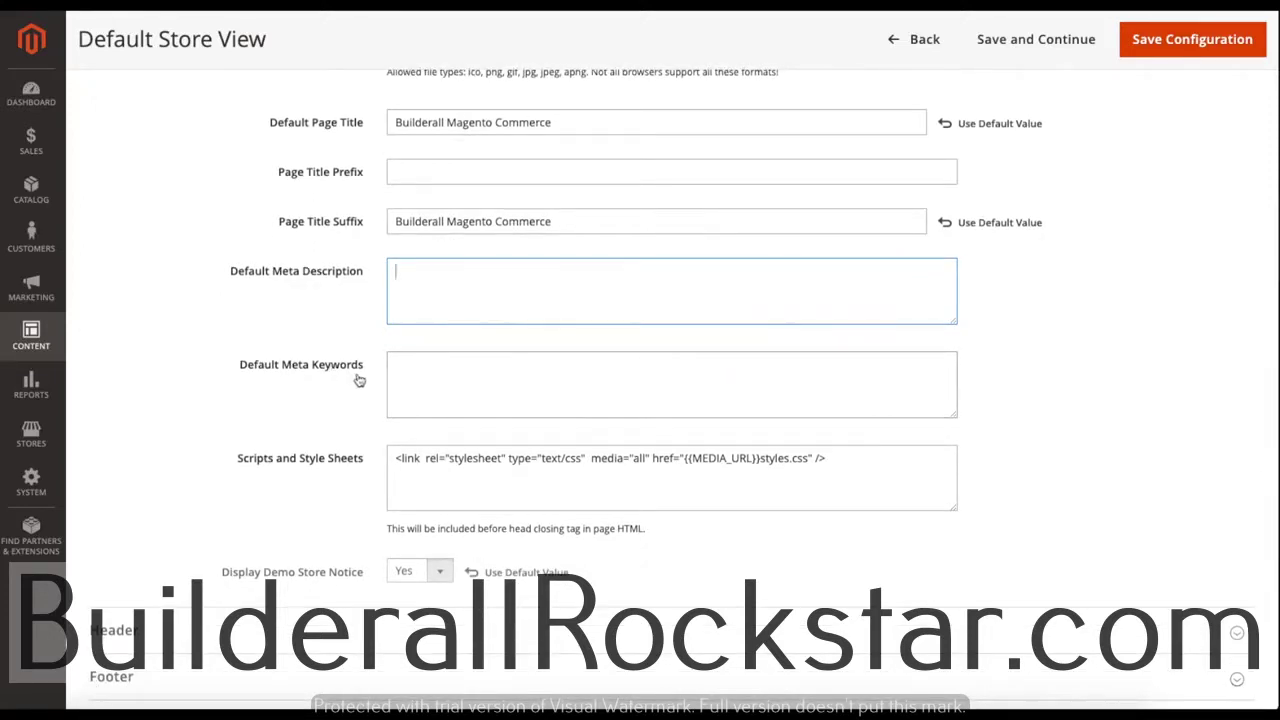
scroll(363, 378, "down", 1)
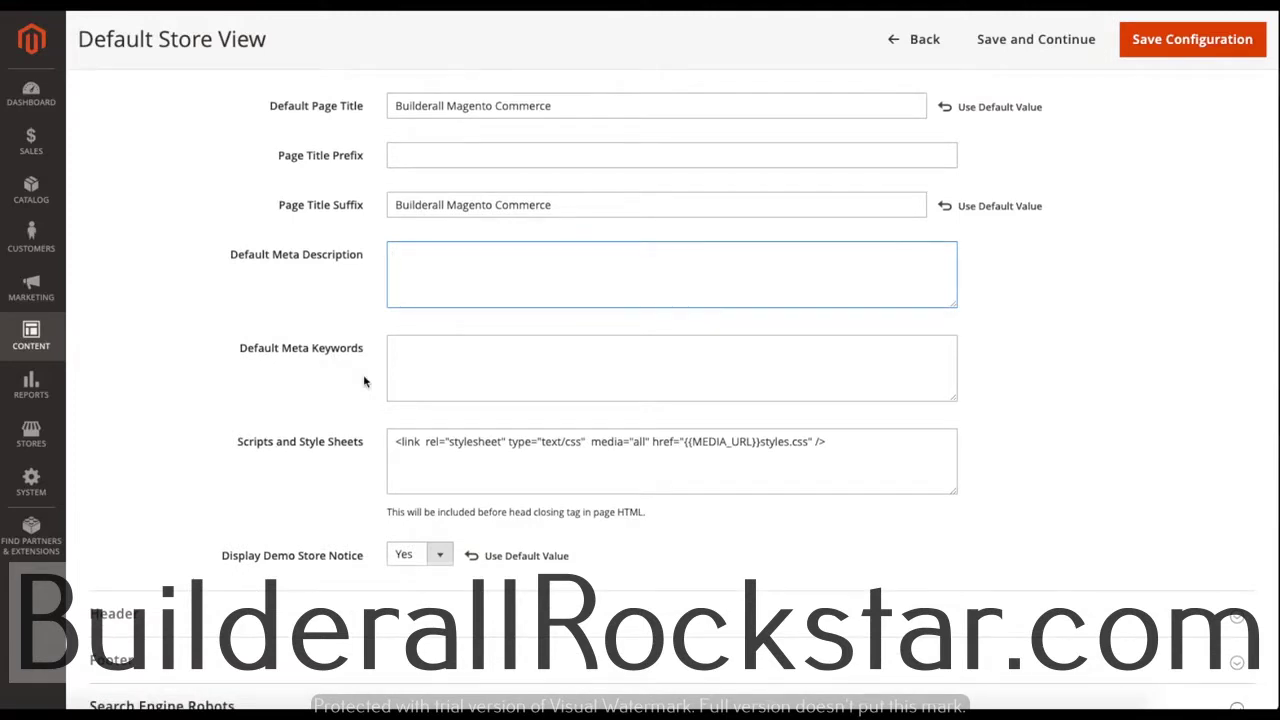
scroll(364, 380, "down", 2)
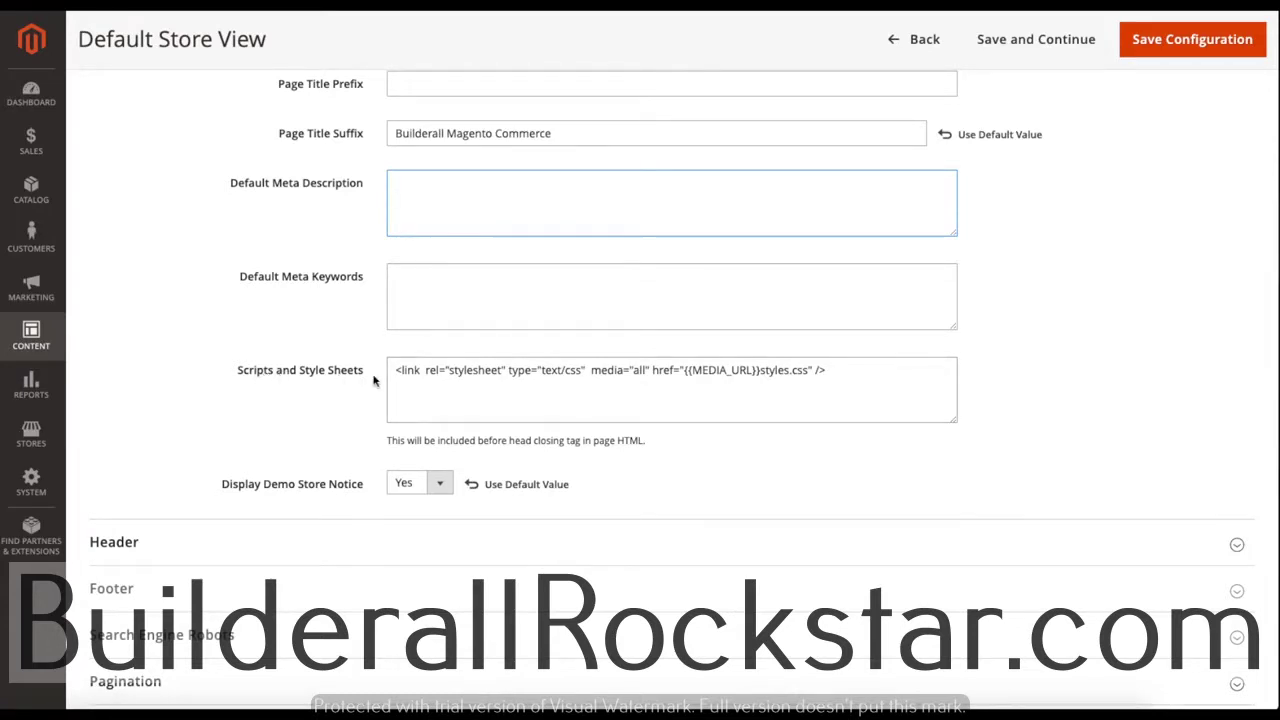
- Set Display Demo Store Notice to No in the HTML Head settings
scroll(374, 380, "down", 1)
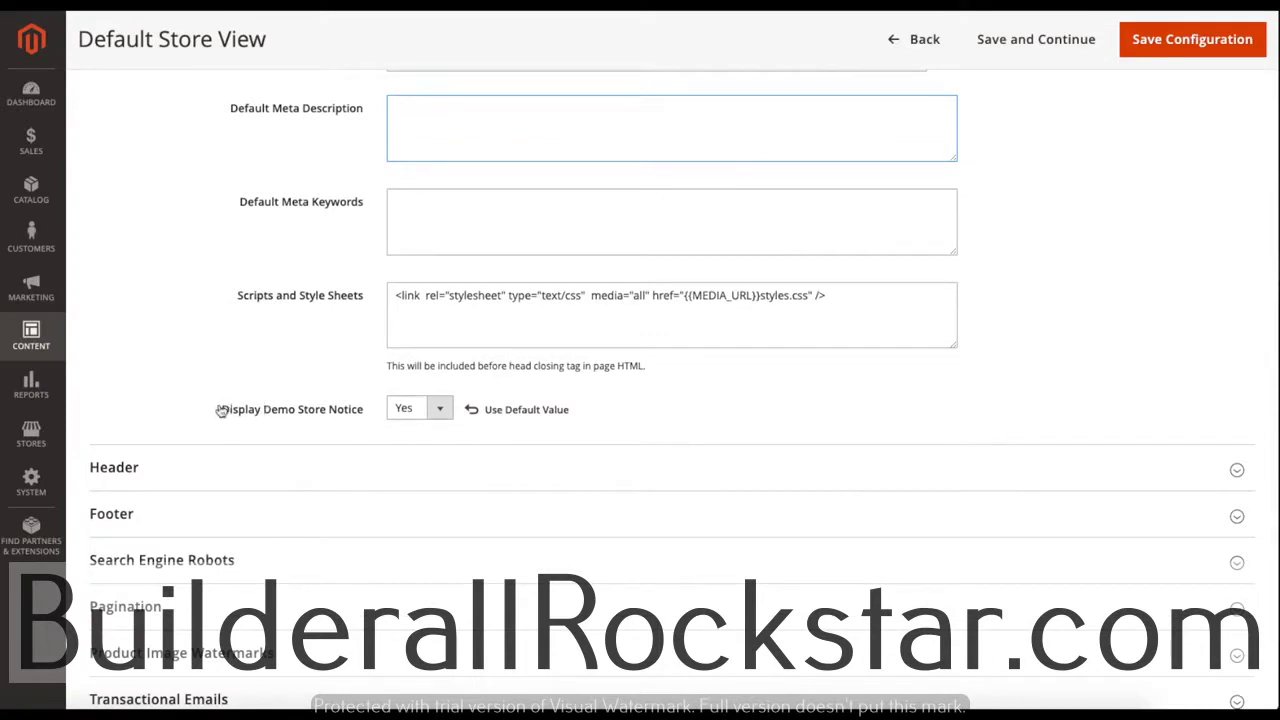
left_click(410, 412)
left_click(407, 411)
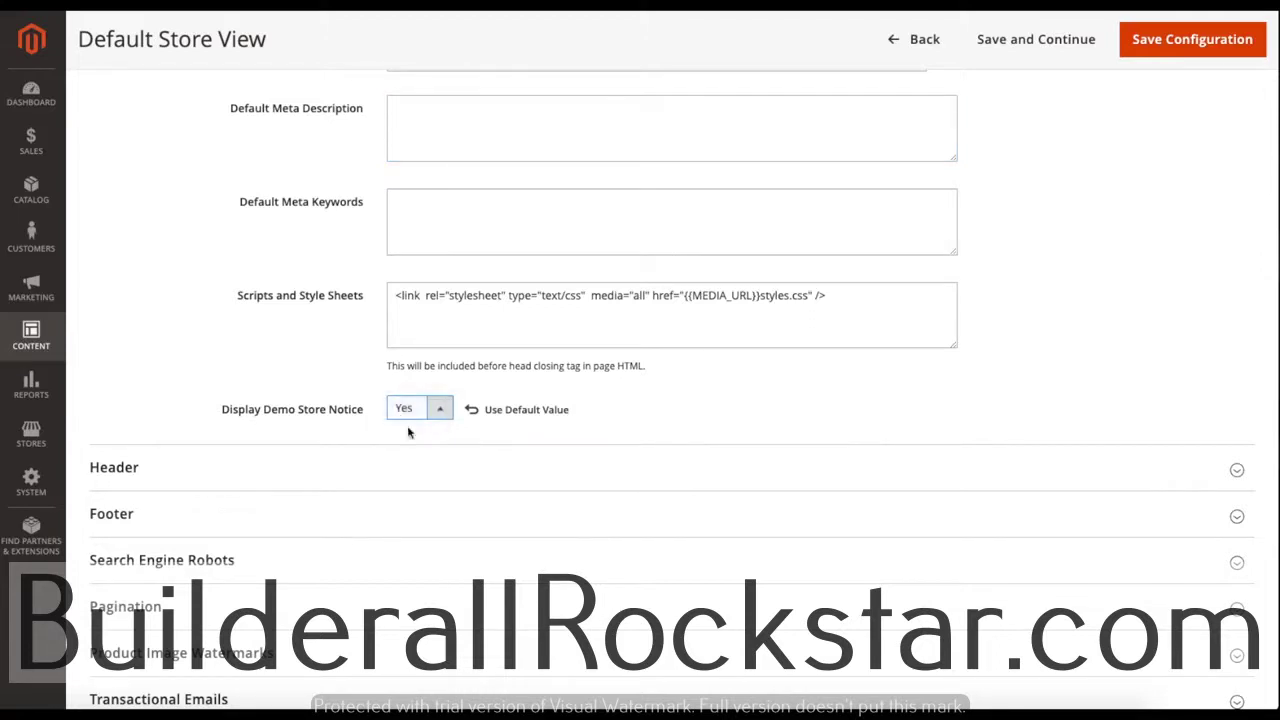
left_click_drag(264, 413, 306, 417)
left_click(398, 417)
left_click(404, 414)
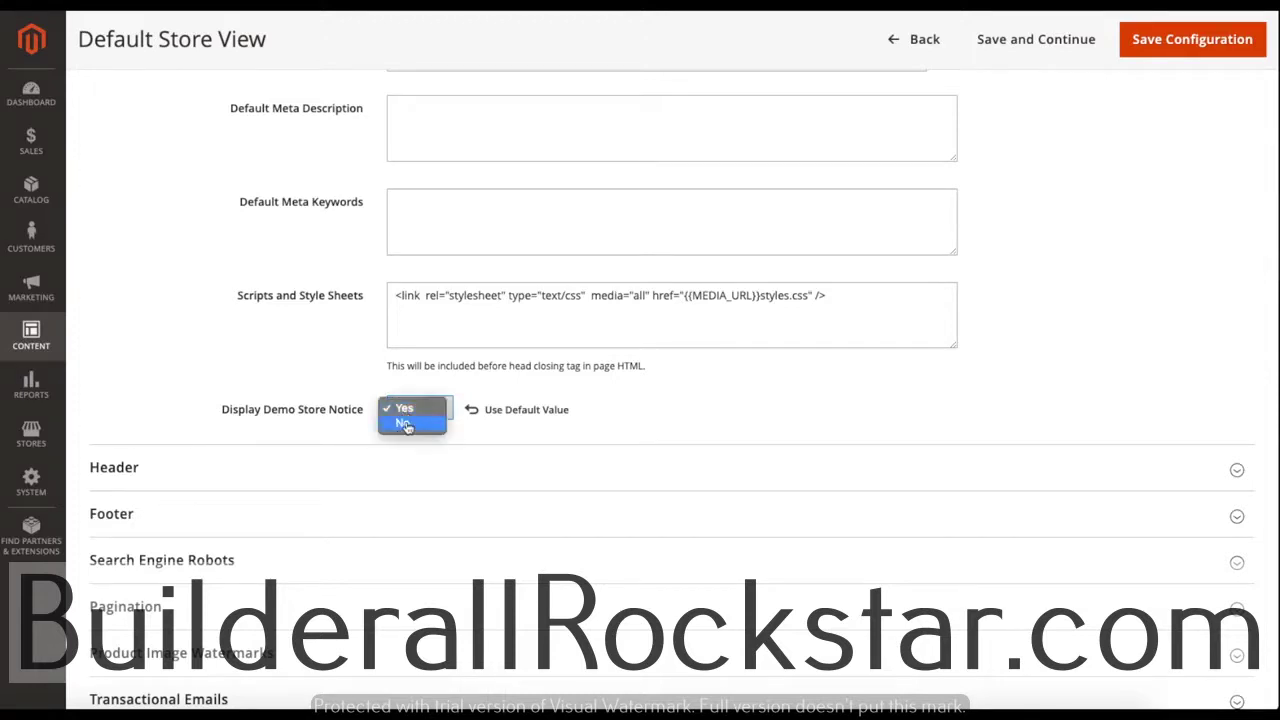
left_click(405, 424)
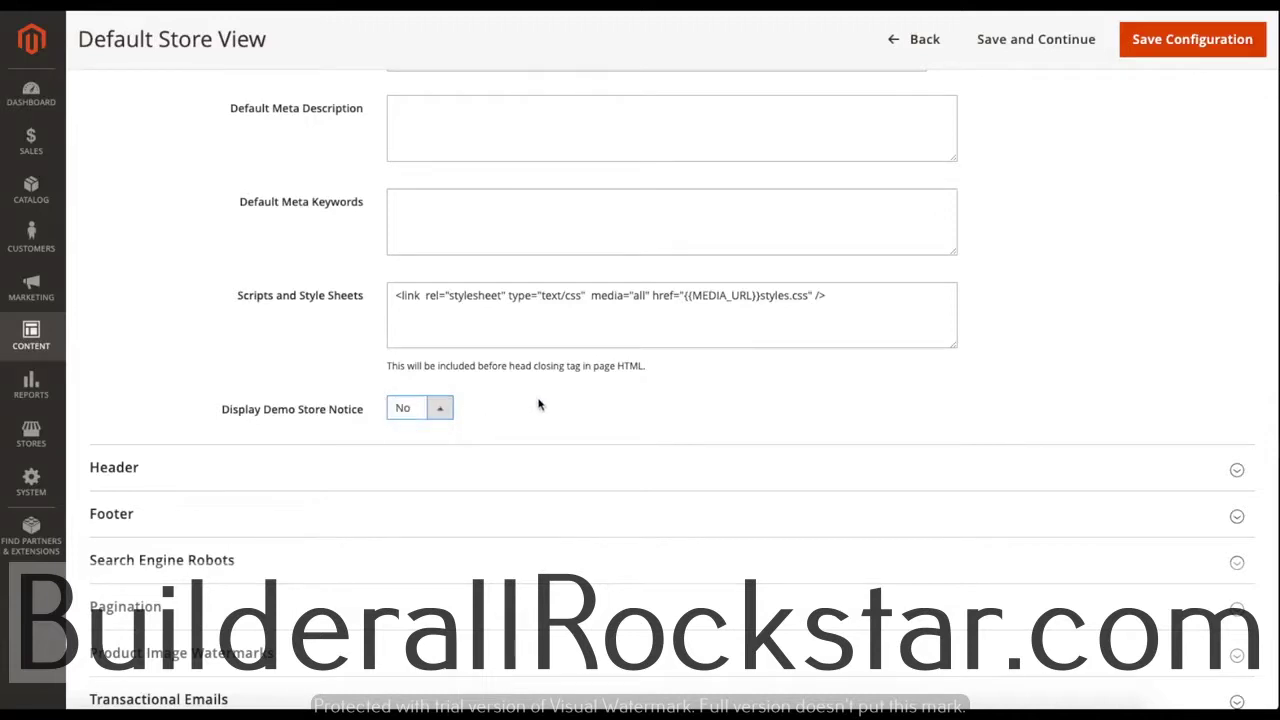
- Expand the Header section and review the logo image, logo width and height, welcome text and logo image alt fields
scroll(538, 403, "down", 1)
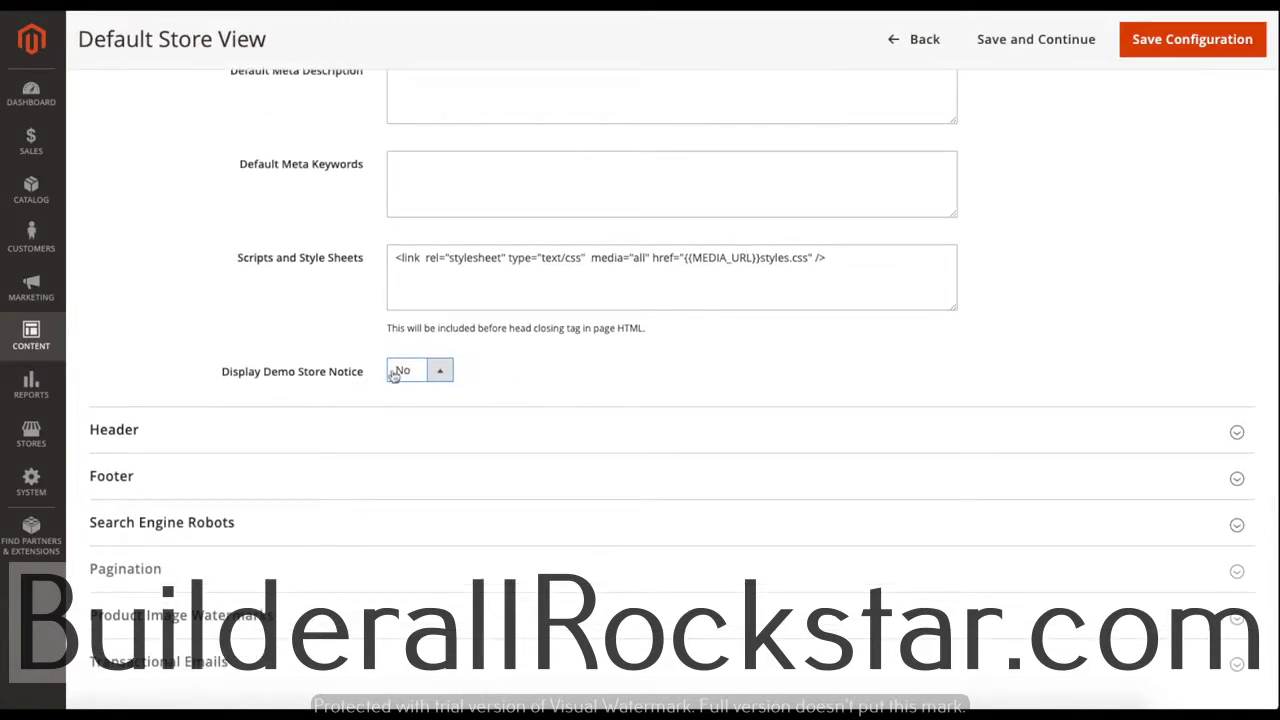
scroll(530, 388, "down", 1)
scroll(530, 388, "down", 2)
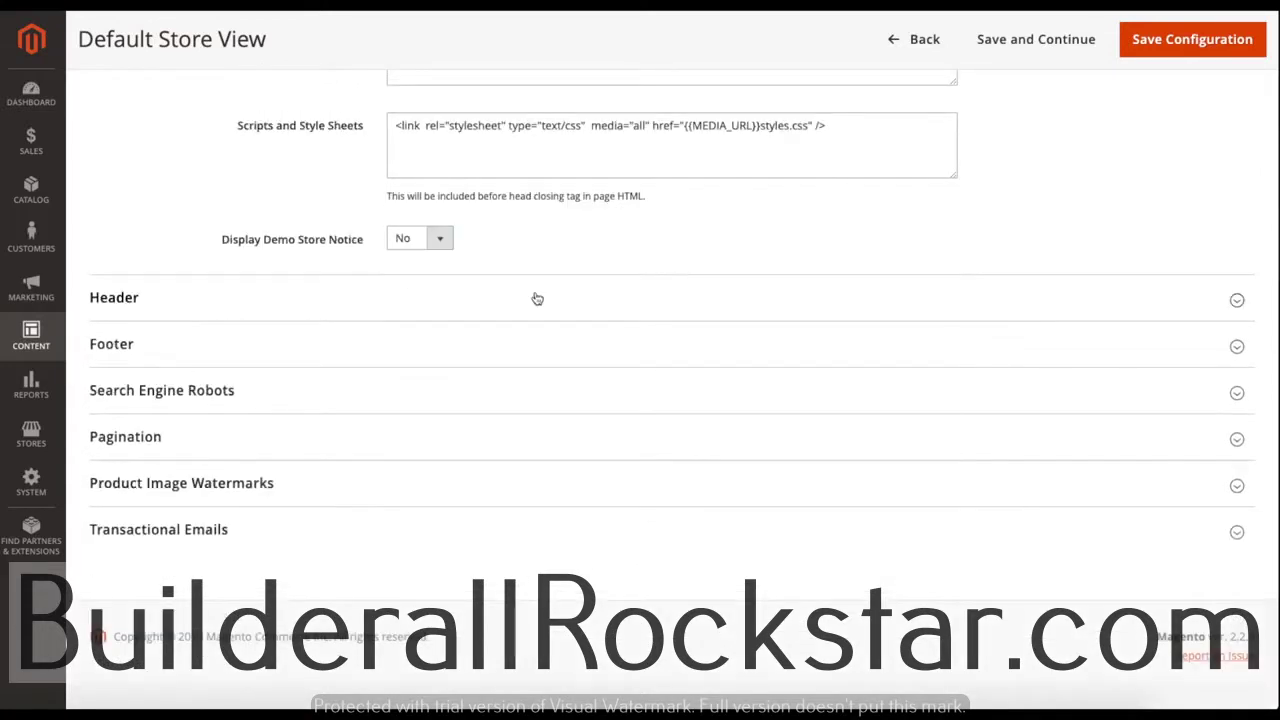
left_click(537, 299)
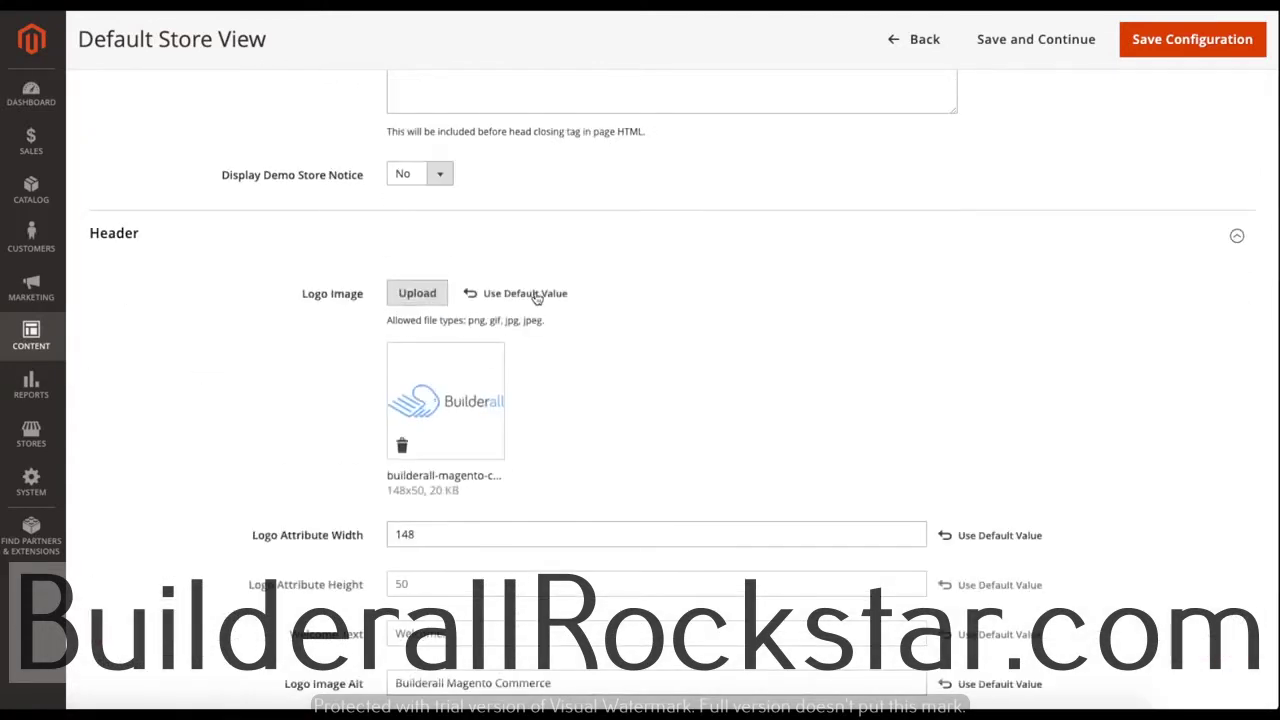
scroll(632, 372, "down", 4)
left_click(632, 338)
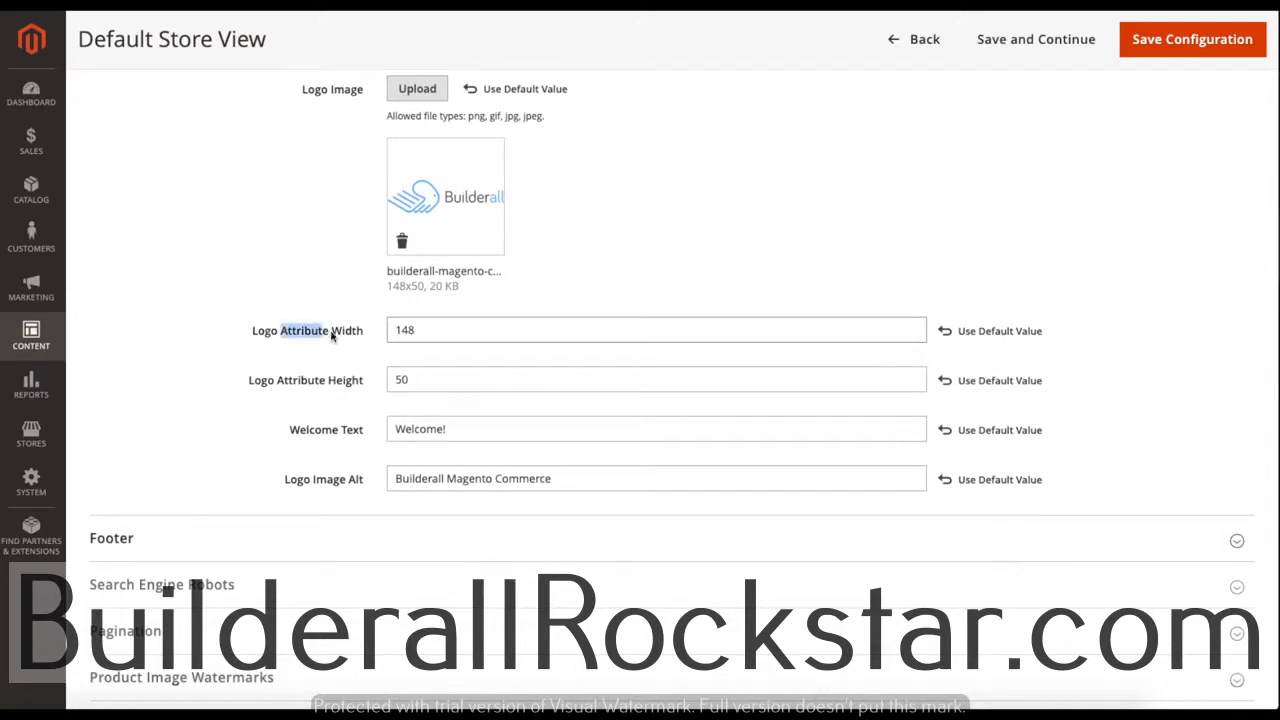
left_click(278, 388)
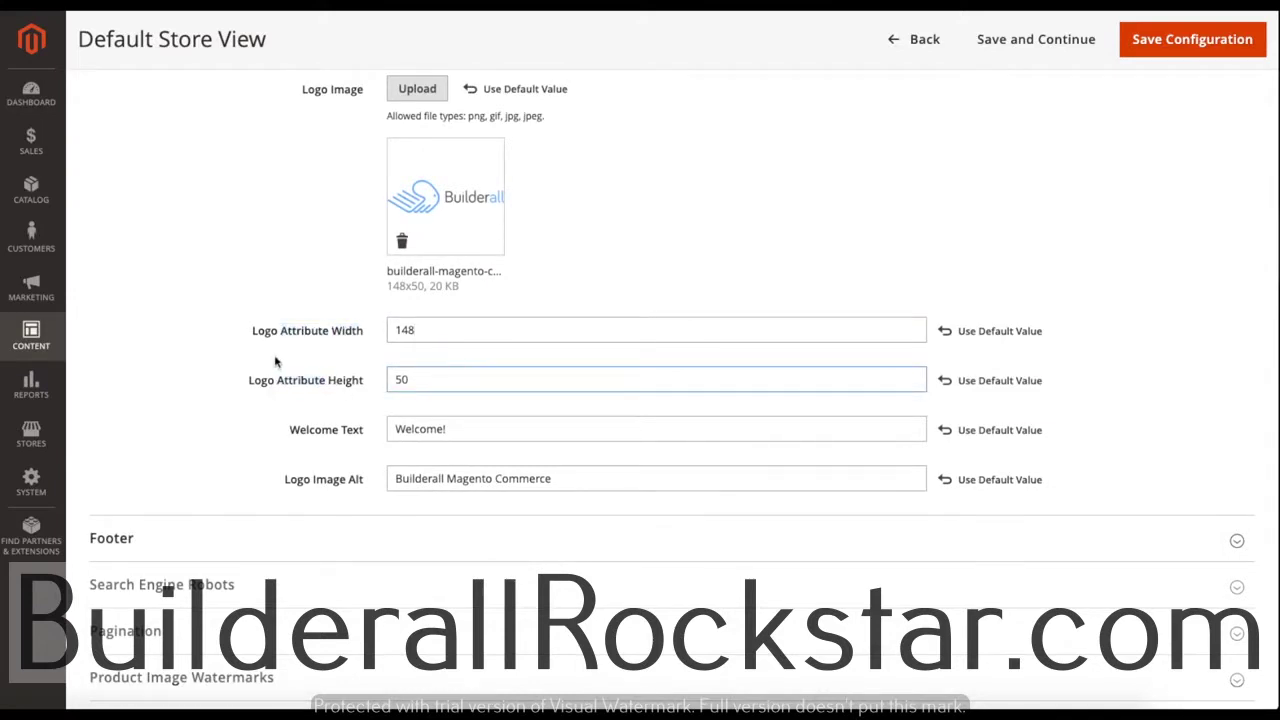
scroll(290, 380, "down", 1)
left_click_drag(298, 392, 360, 398)
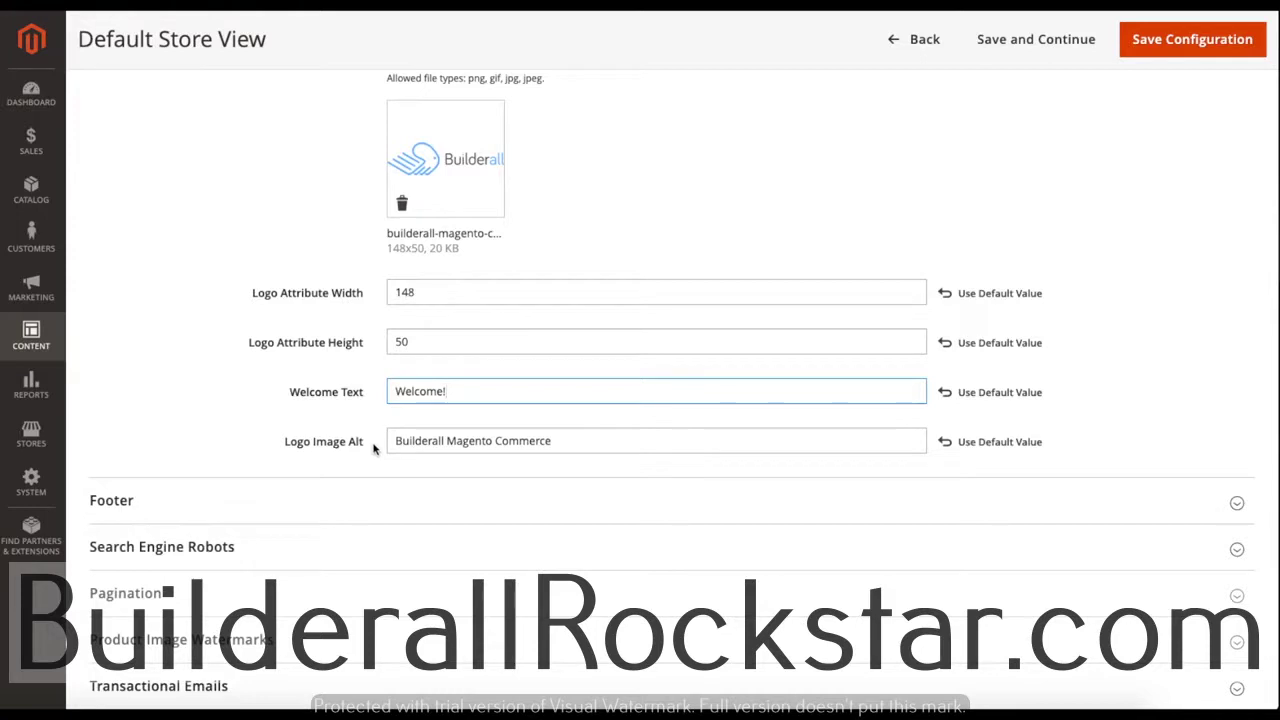
left_click_drag(394, 441, 574, 443)
left_click(574, 443)
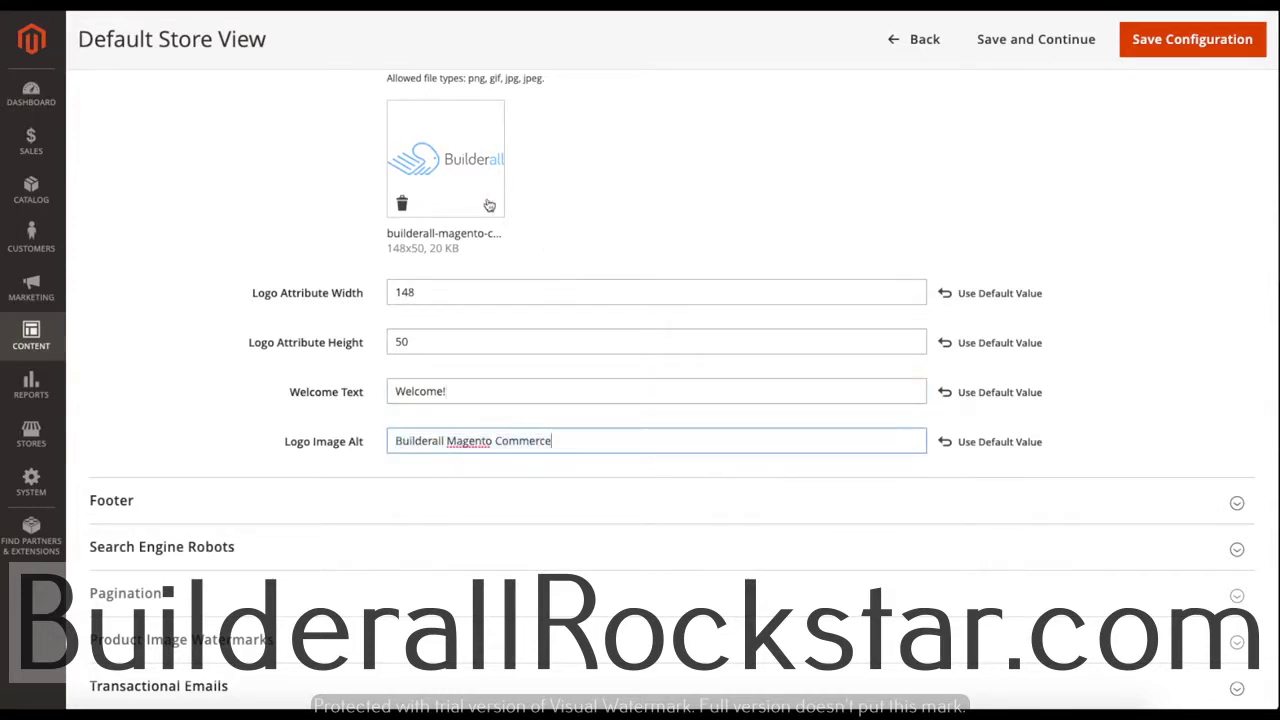
- Expand the Footer section and review its Miscellaneous HTML and Copyright fields
left_click(365, 501)
scroll(363, 498, "down", 2)
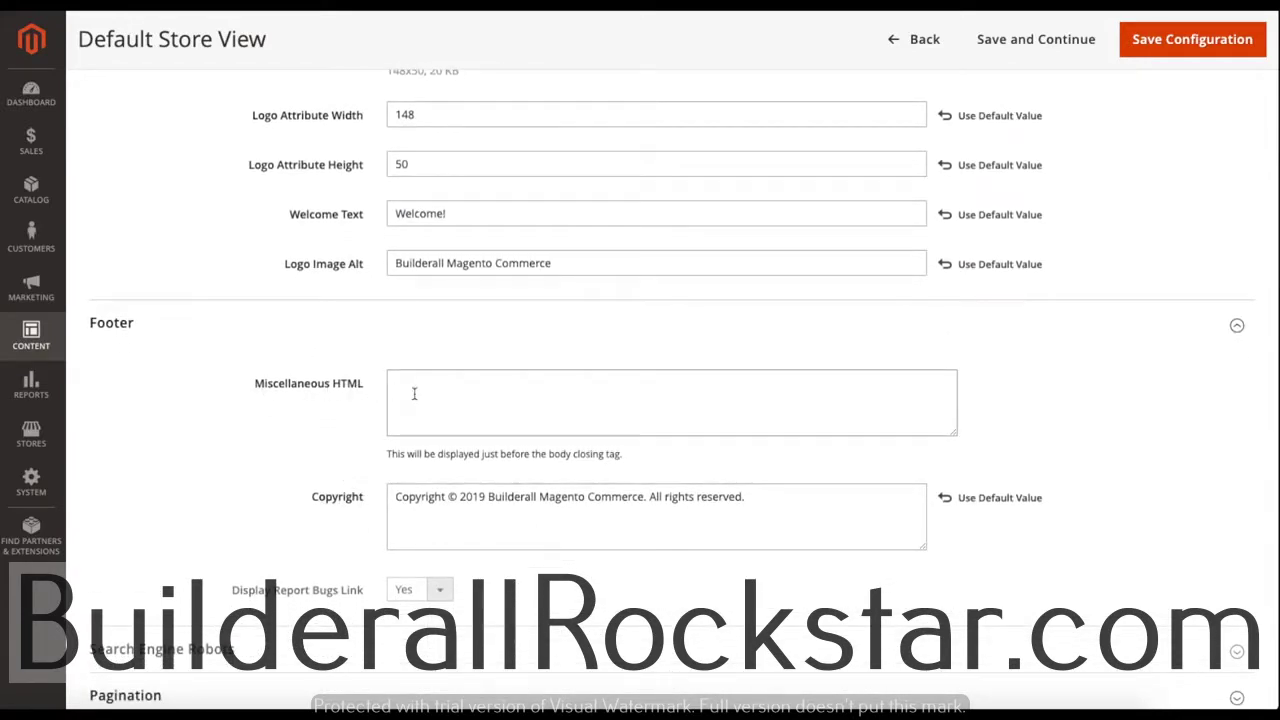
scroll(414, 394, "up", 6)
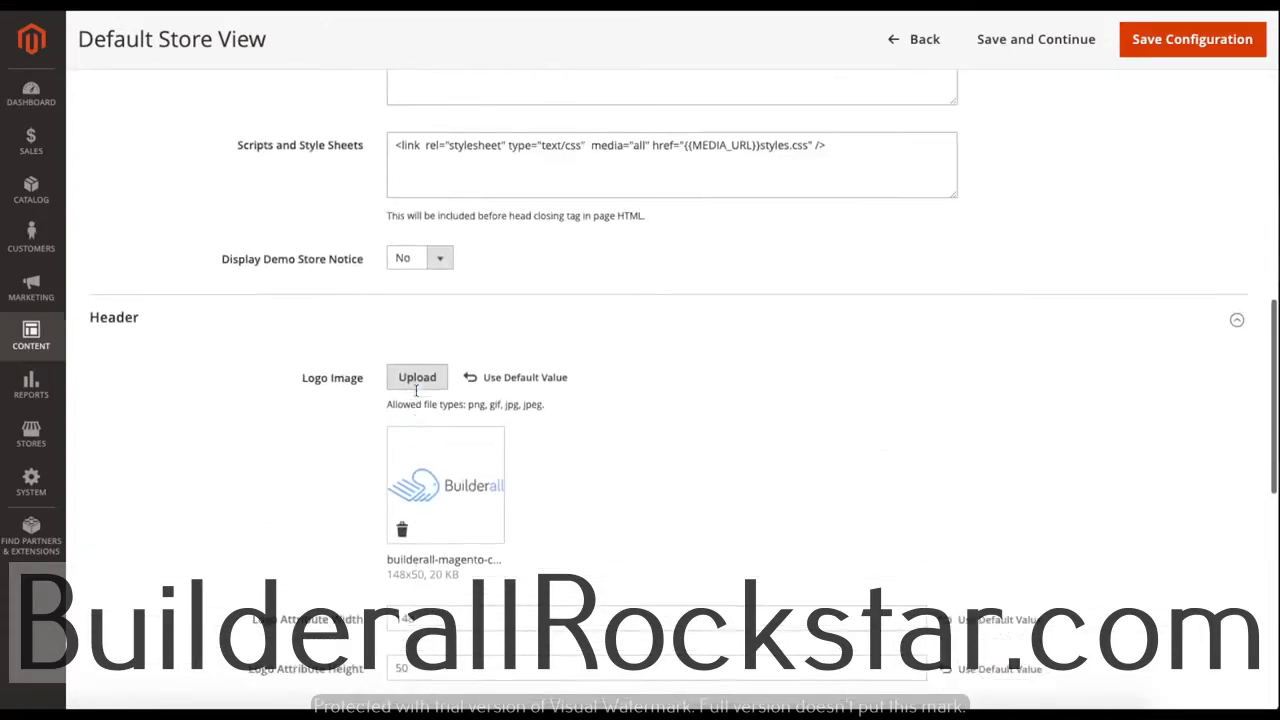
scroll(300, 410, "down", 6)
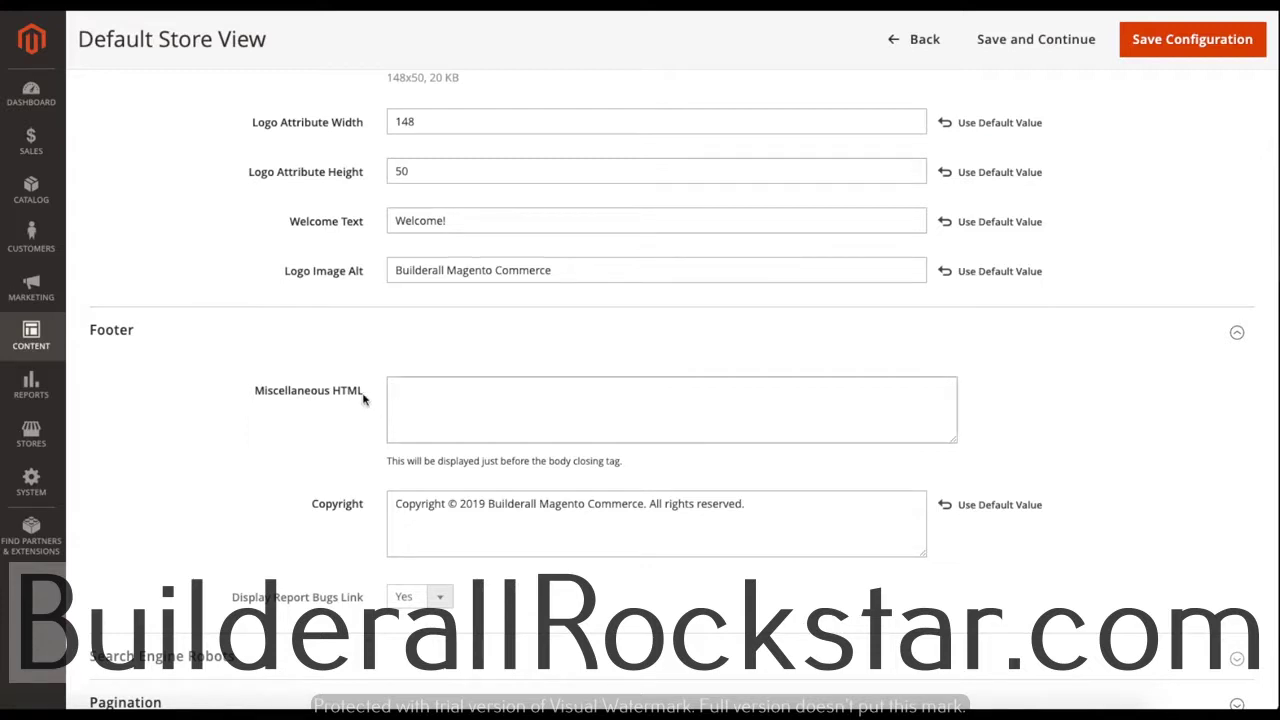
scroll(290, 426, "down", 1)
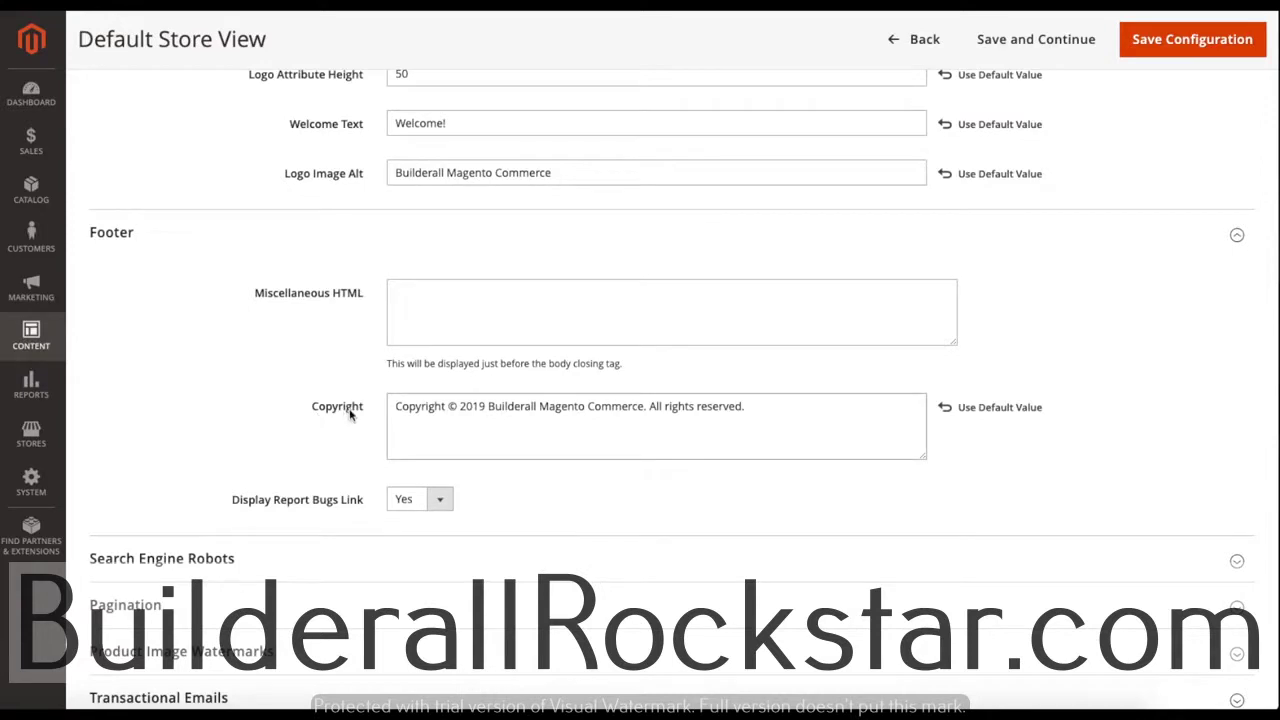
- Review the footer's Copyright text and check the Display Report Bugs Link options, keeping Yes
left_click_drag(397, 407, 757, 411)
left_click(757, 411)
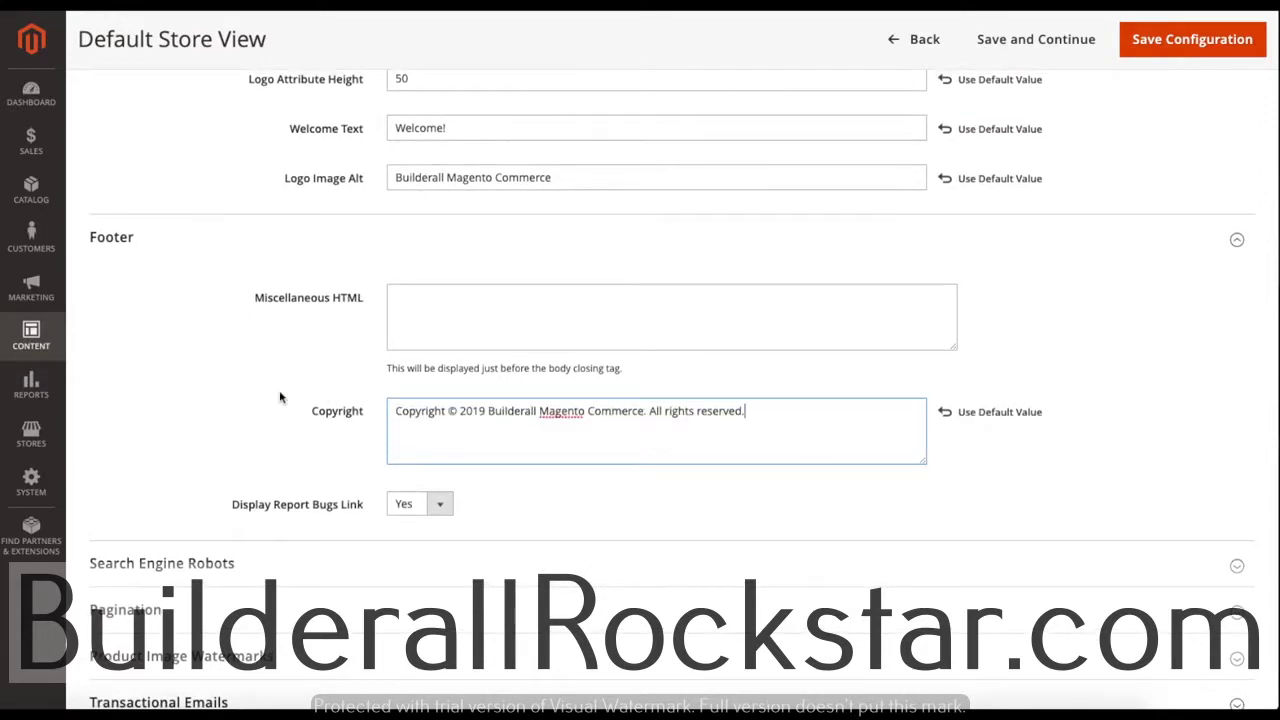
scroll(270, 397, "down", 1)
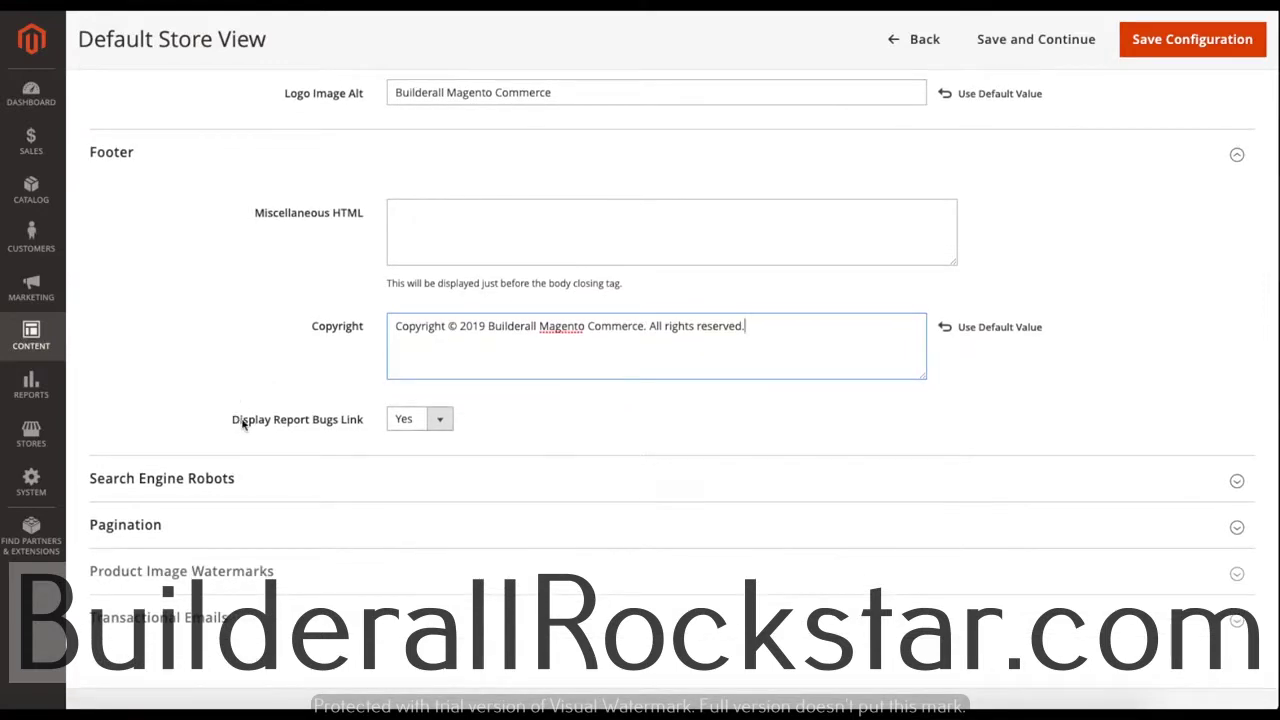
left_click(400, 424)
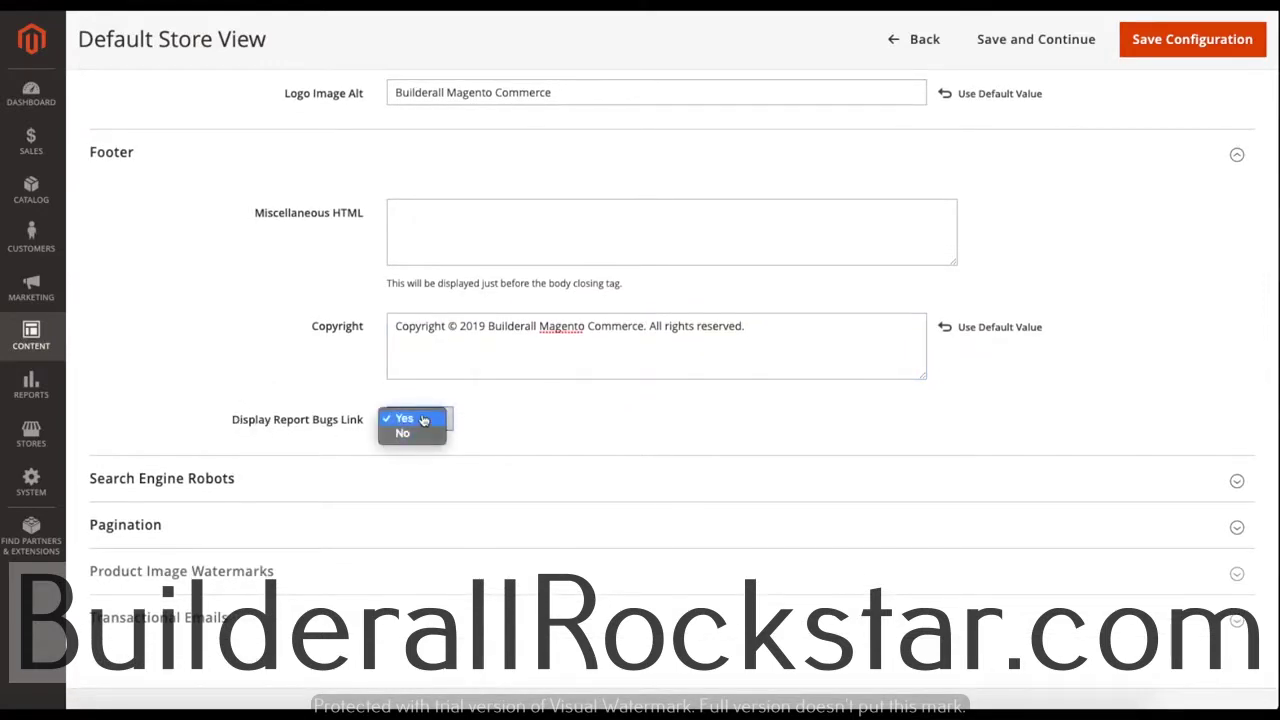
left_click(403, 420)
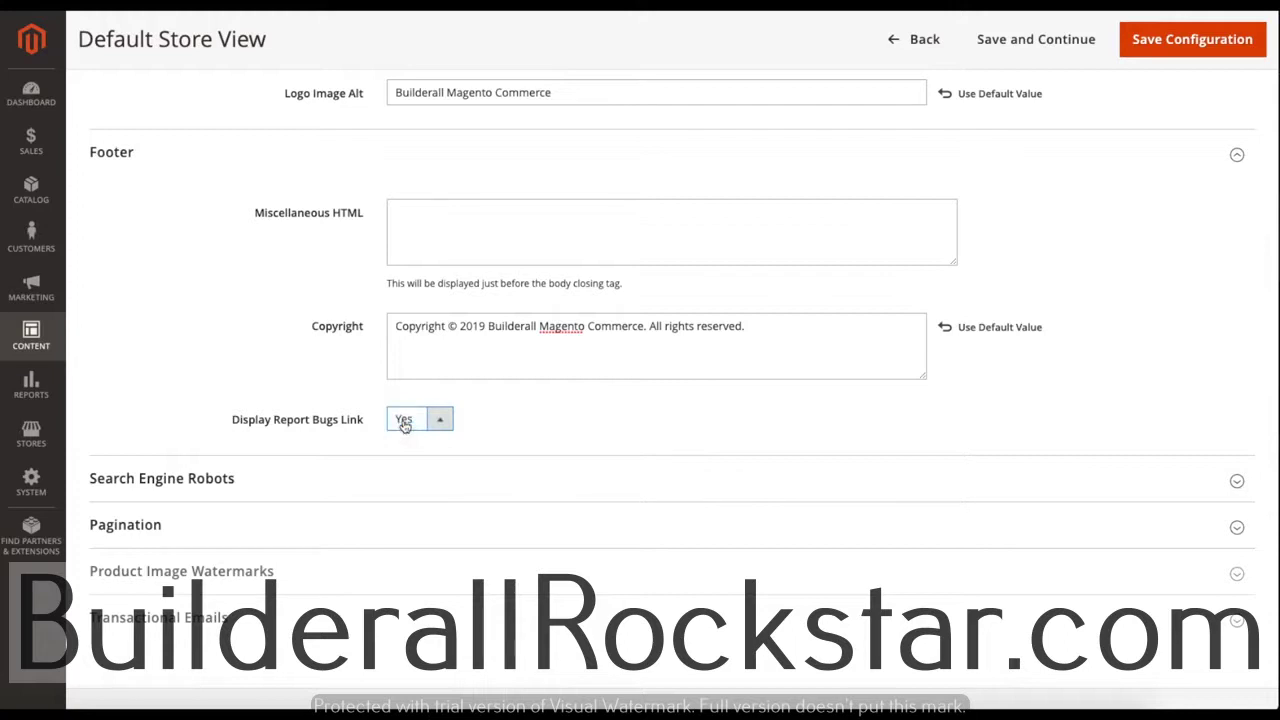
- Expand the Search Engine Robots section, review its Default Robots and robots.txt instruction fields, and collapse it
scroll(405, 477, "down", 1)
left_click(405, 391)
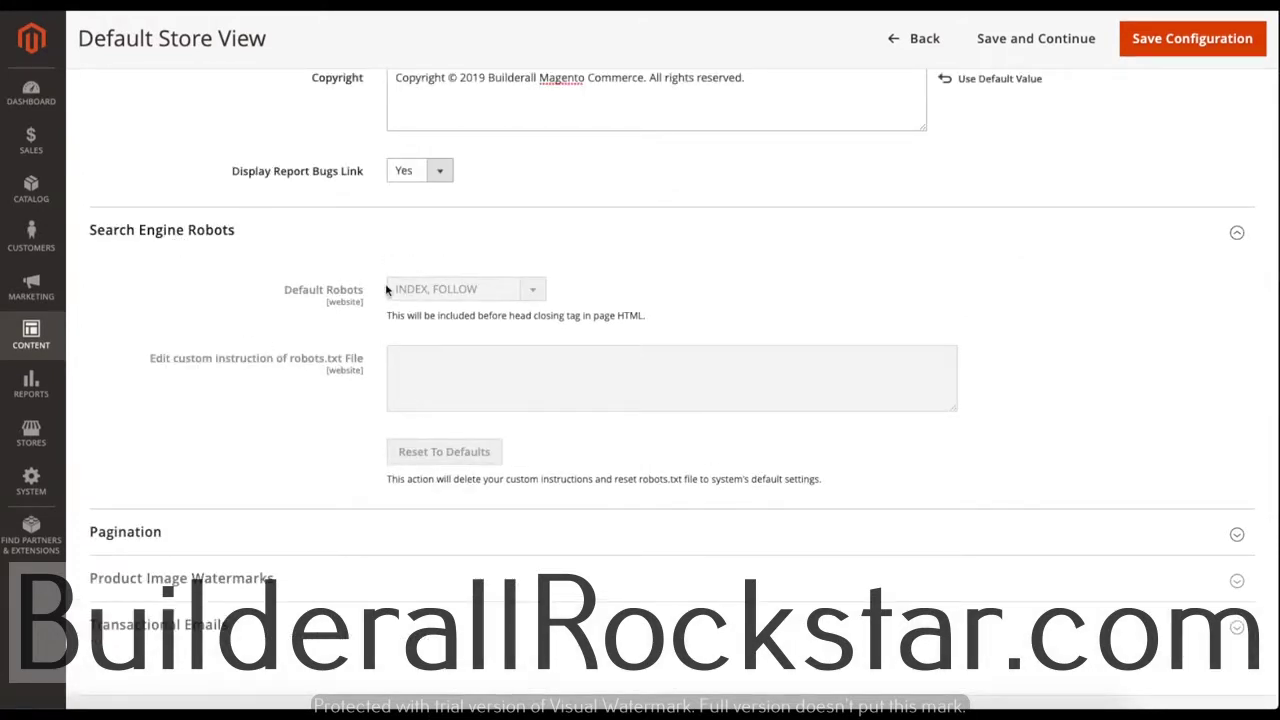
left_click(400, 232)
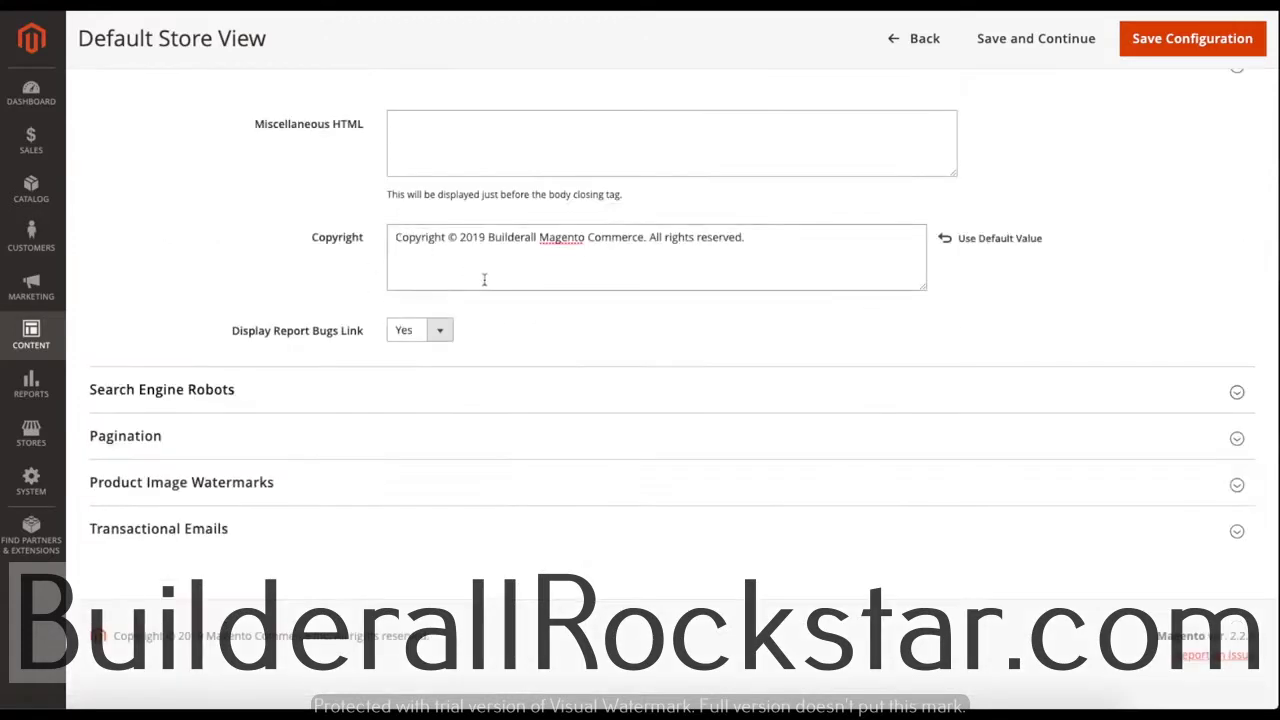
- Expand the Pagination section, review its frame, frame skip and previous/next anchor text fields, and collapse it
left_click(410, 439)
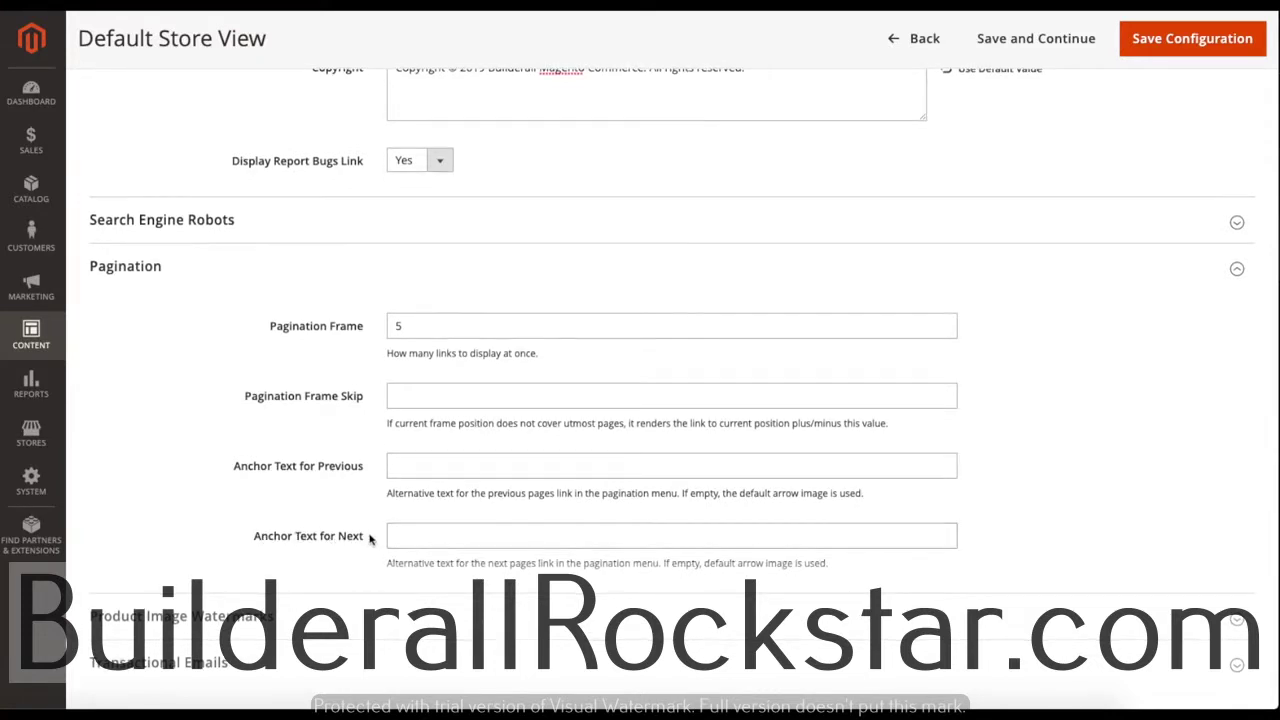
scroll(369, 535, "down", 1)
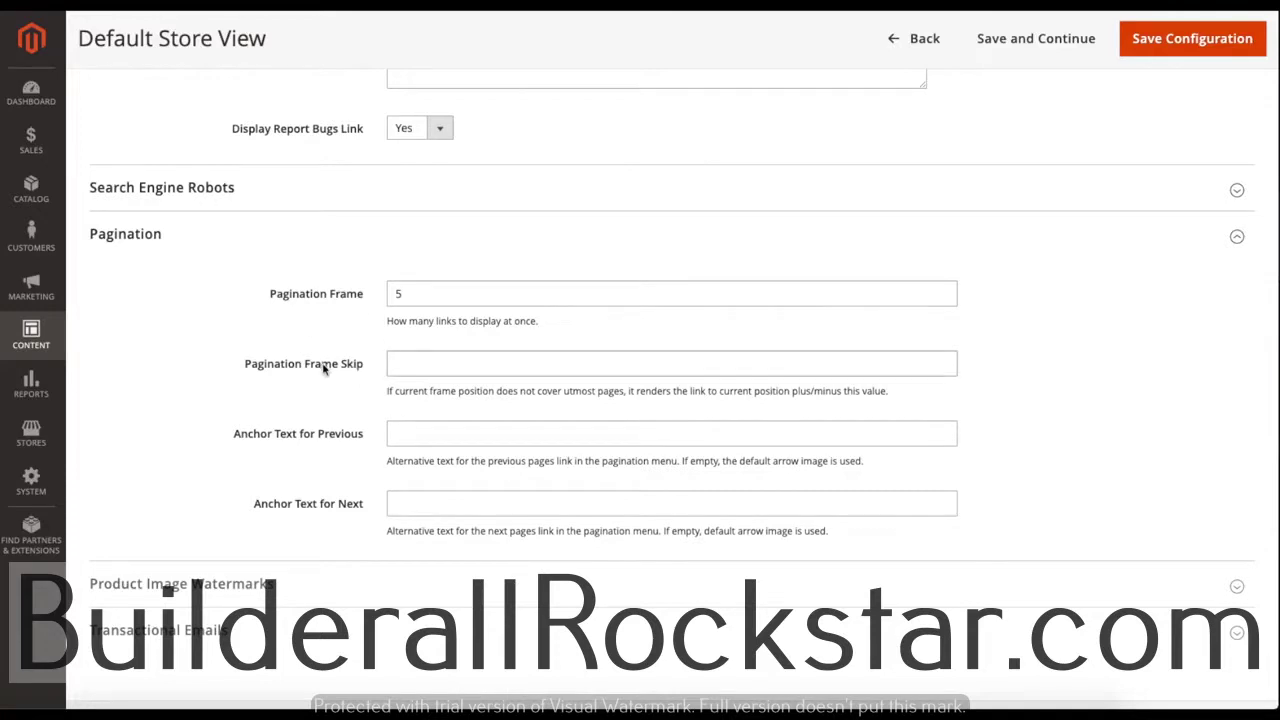
left_click(256, 236)
- Expand Product Image Watermarks, review the Base, Thumbnail, Small and Swatch Image settings, and collapse the section
left_click(300, 485)
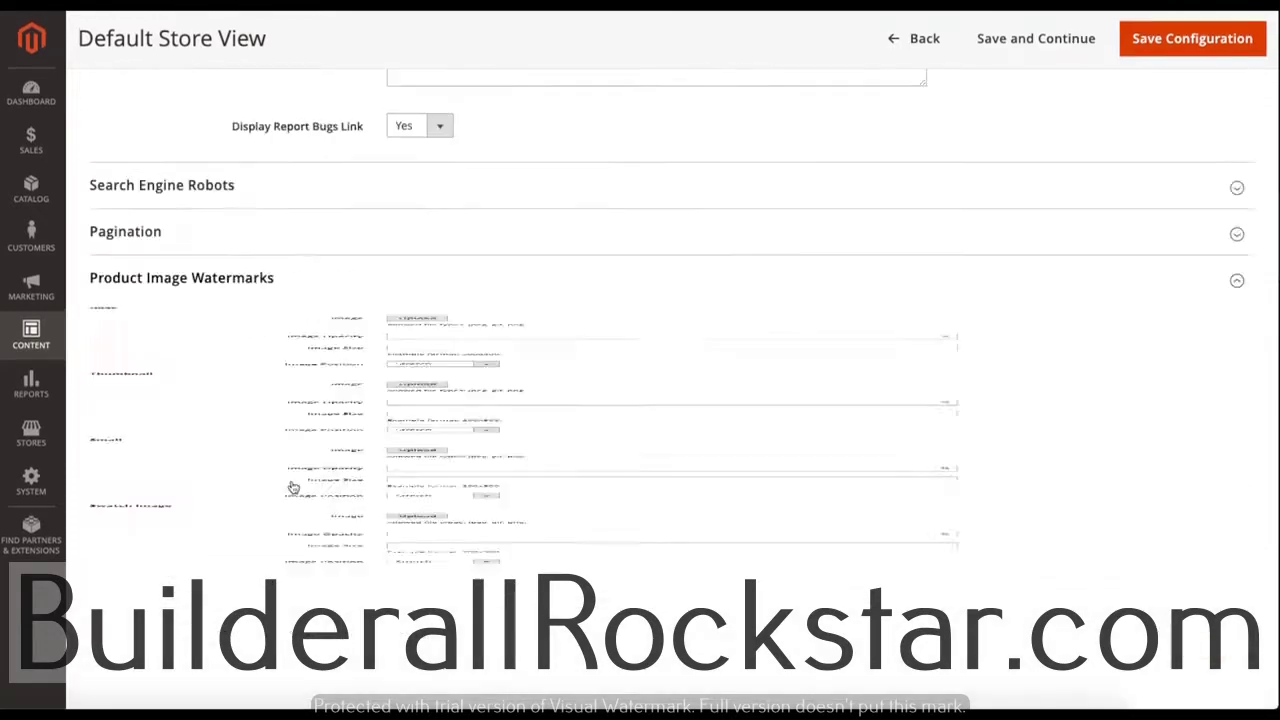
scroll(310, 480, "down", 2)
scroll(270, 455, "up", 1)
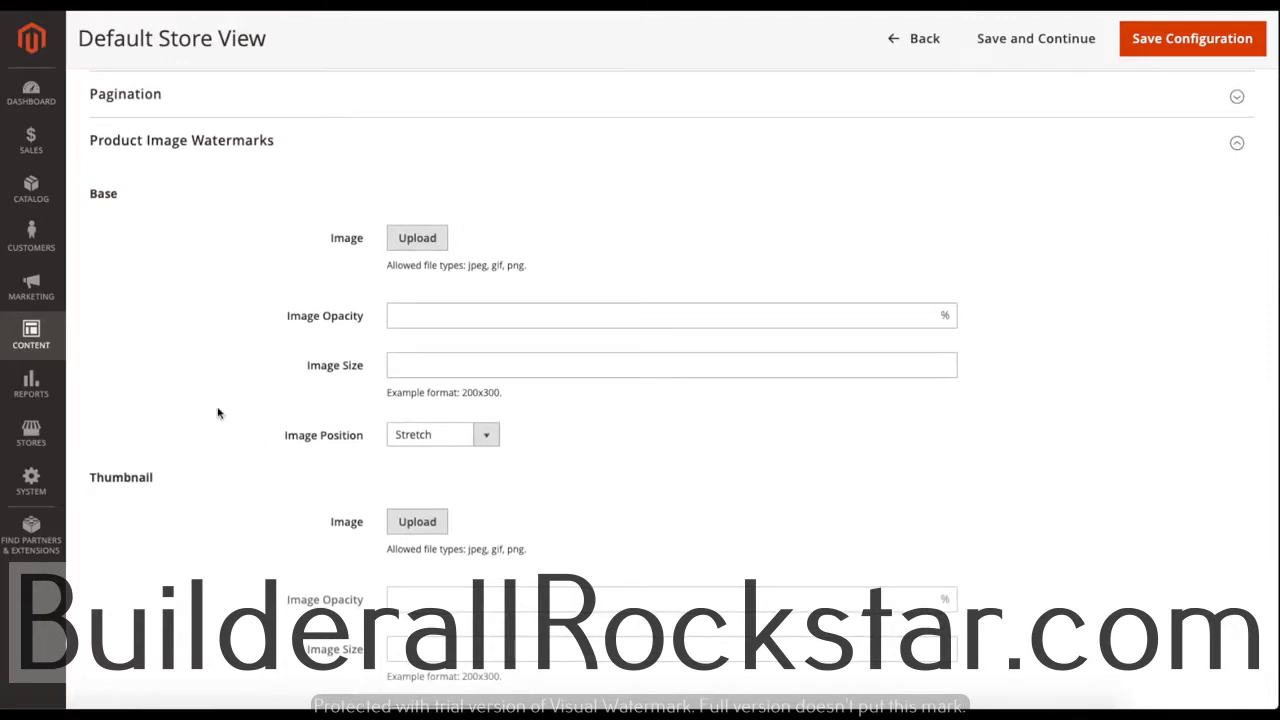
scroll(218, 412, "down", 1)
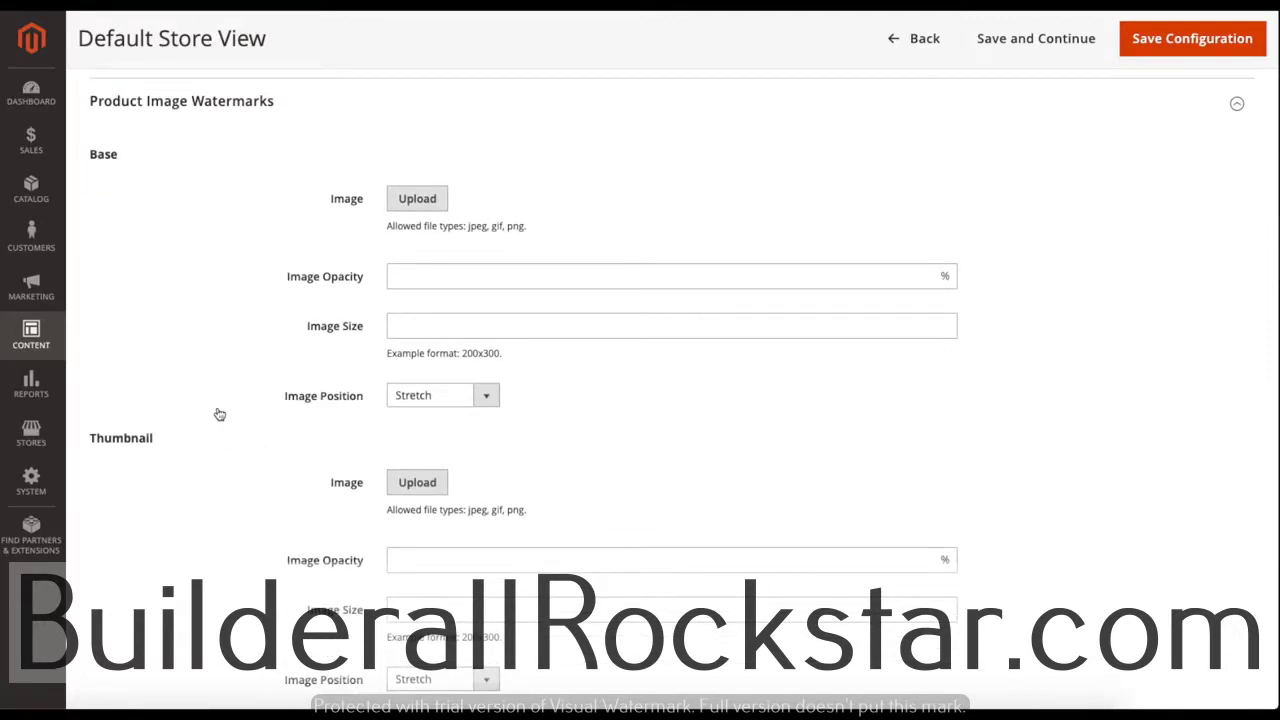
scroll(216, 411, "down", 1)
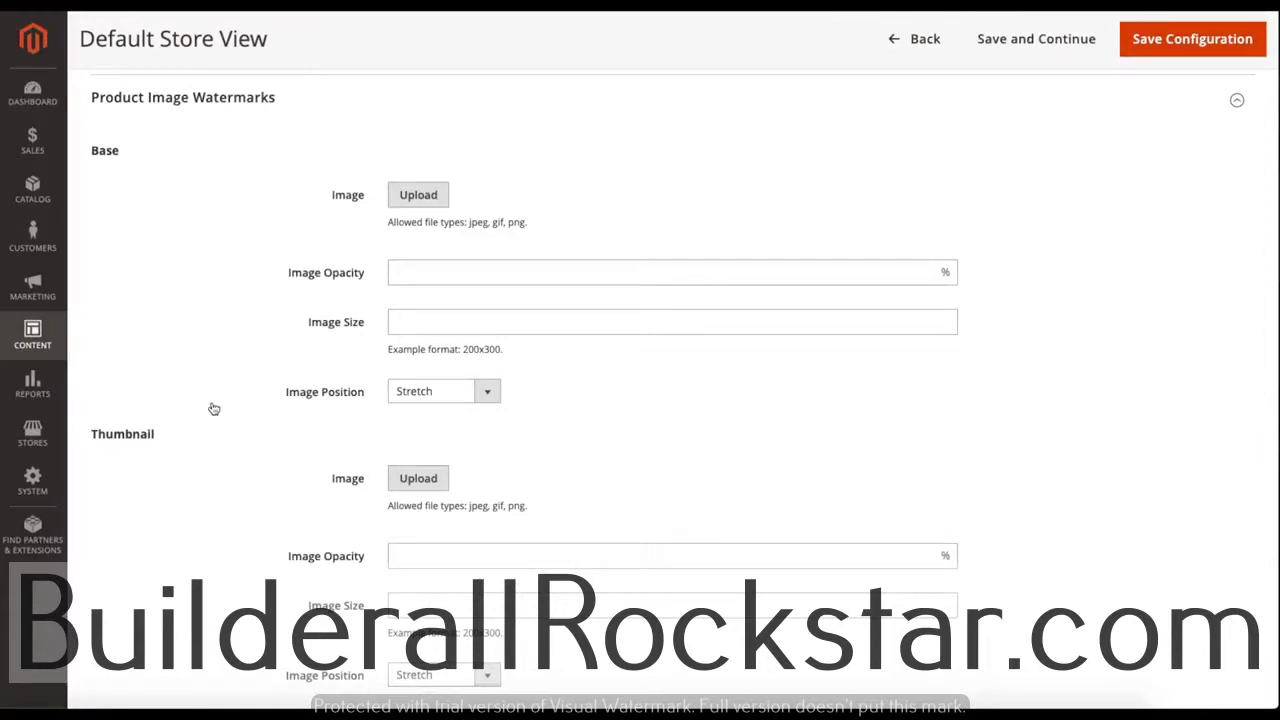
scroll(220, 375, "down", 5)
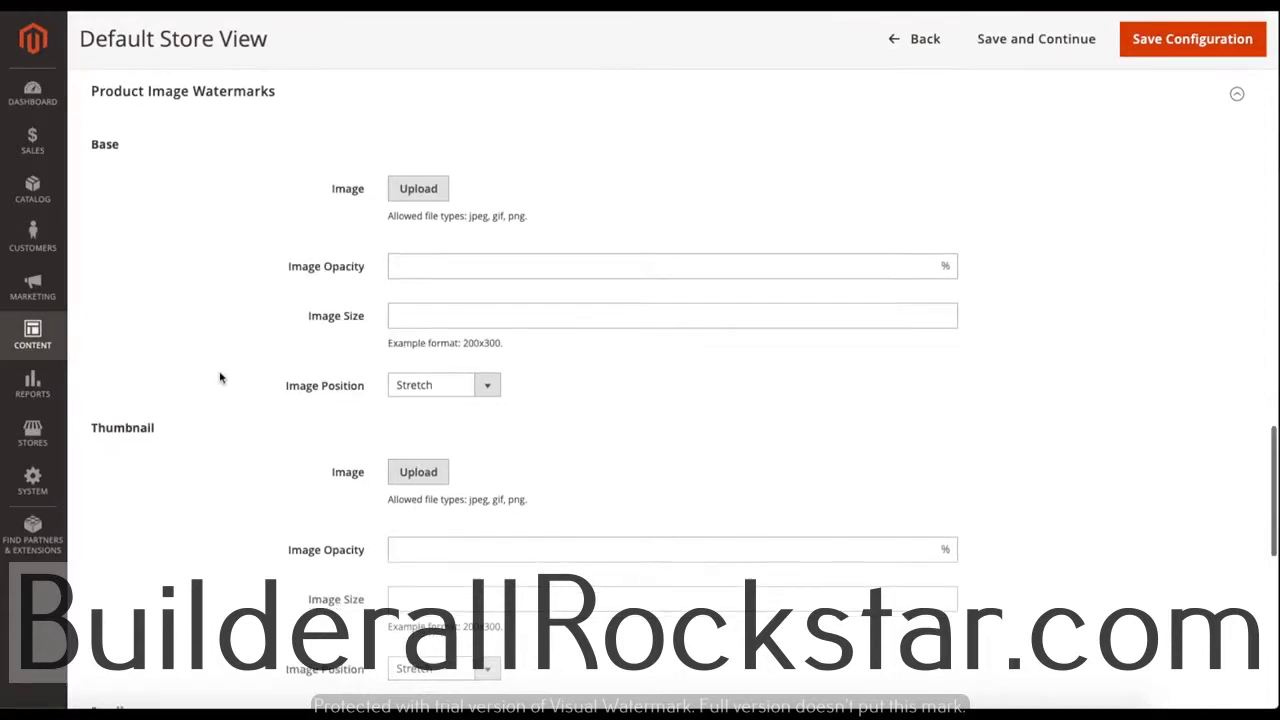
scroll(222, 377, "down", 4)
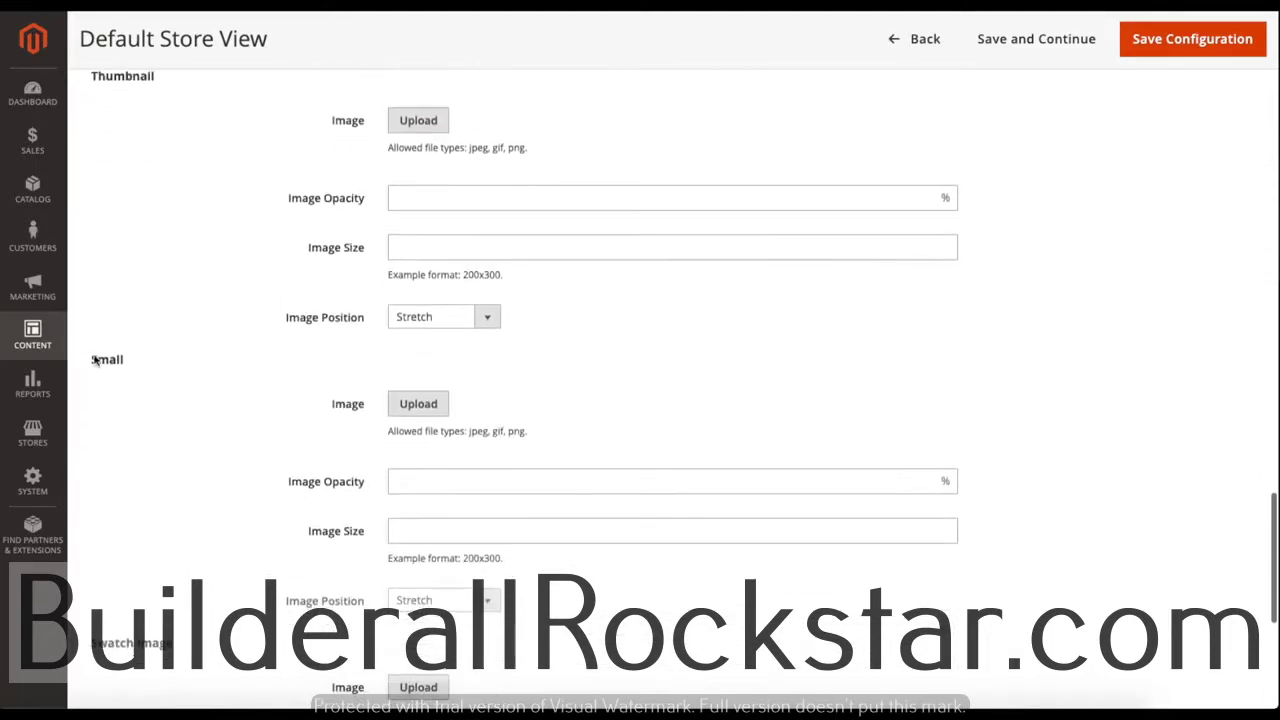
scroll(245, 338, "up", 3)
scroll(205, 260, "up", 5)
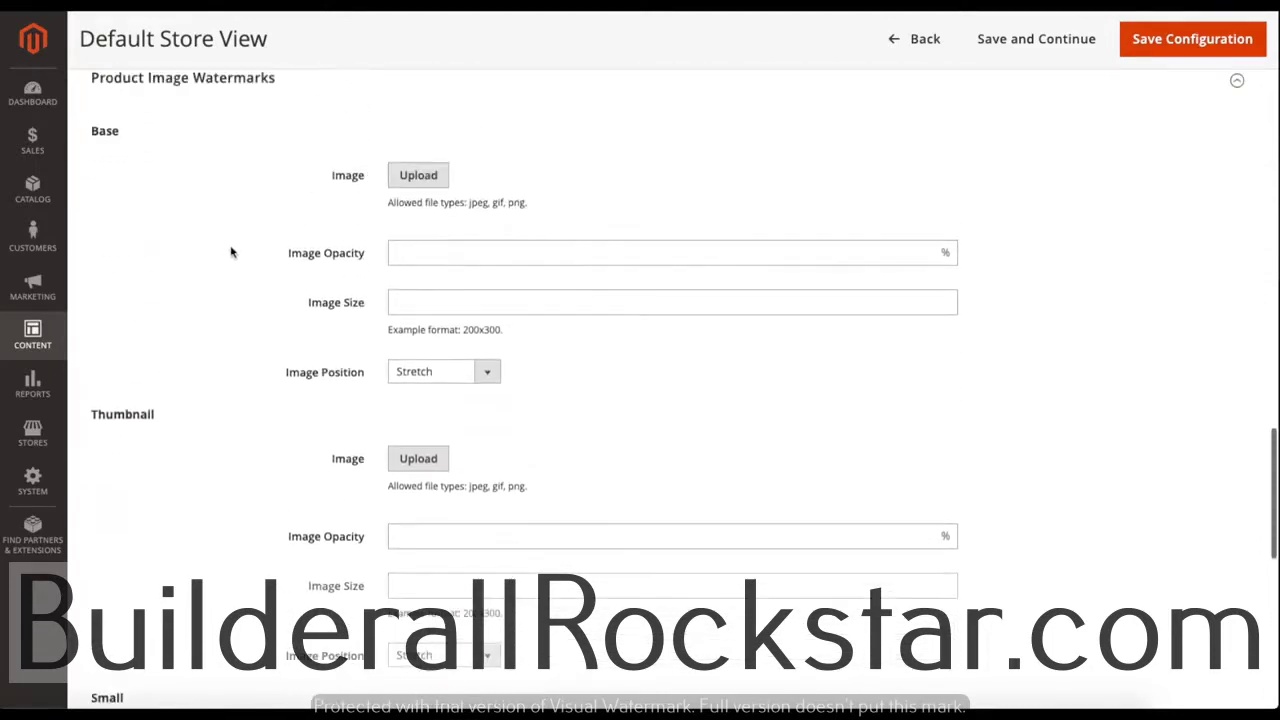
scroll(245, 315, "down", 12)
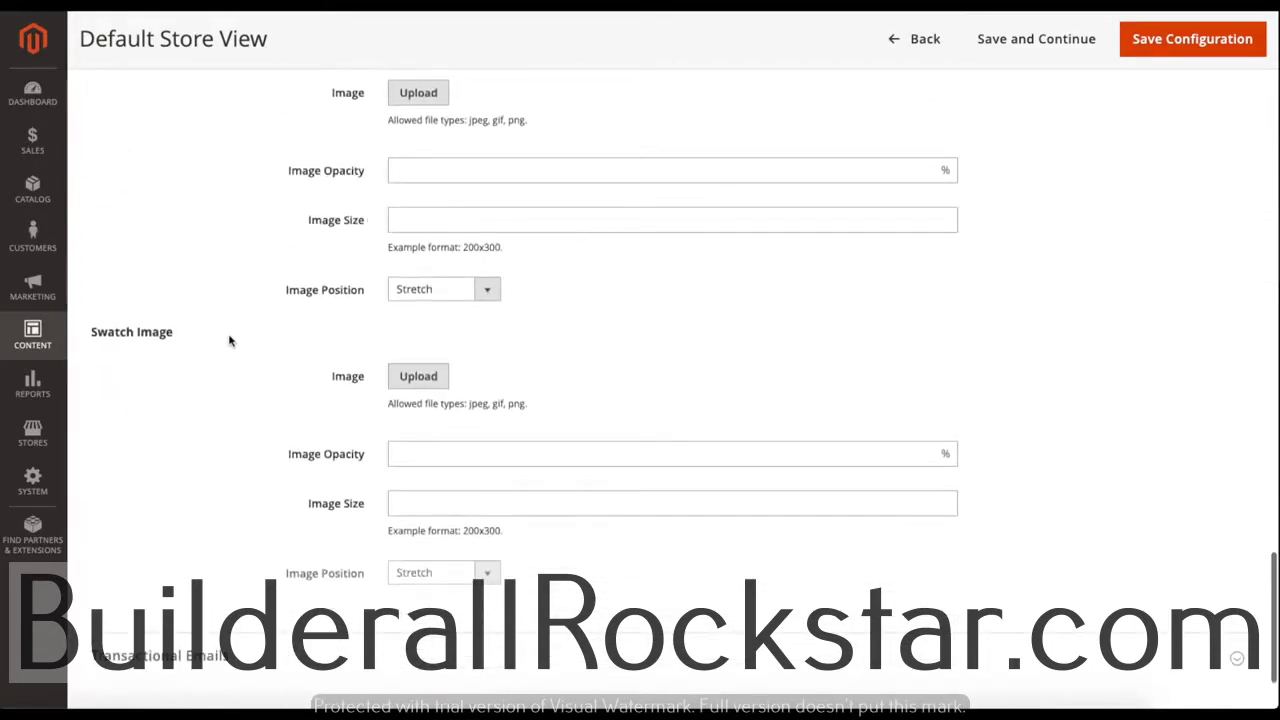
scroll(290, 341, "up", 6)
scroll(290, 341, "up", 9)
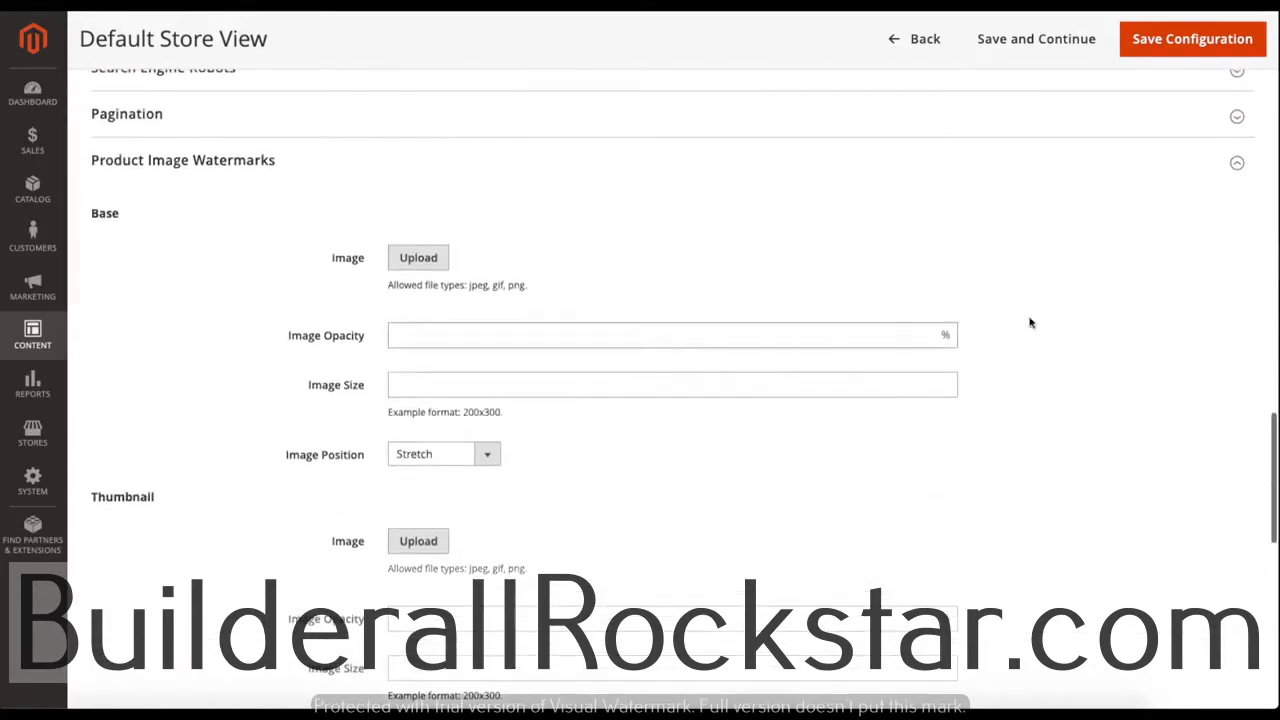
left_click(662, 166)
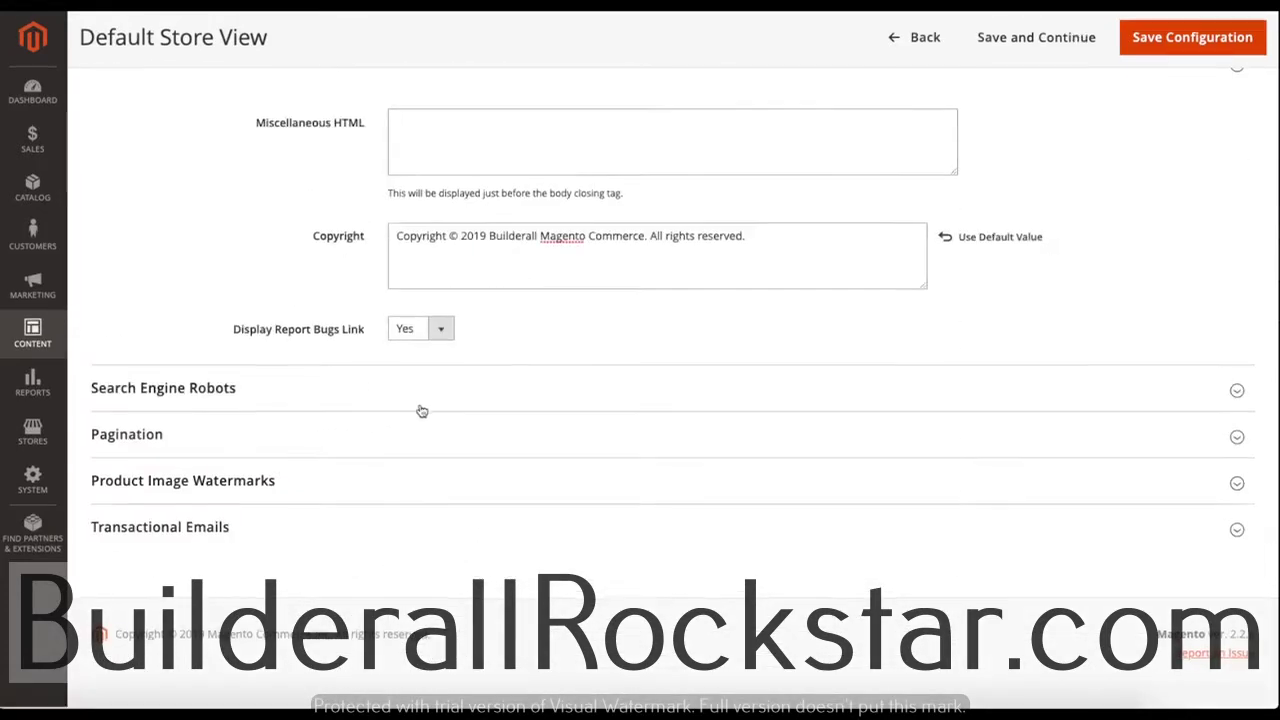
- Expand the Transactional Emails section and review its logo image, logo image alt, logo width and logo height fields
left_click(230, 530)
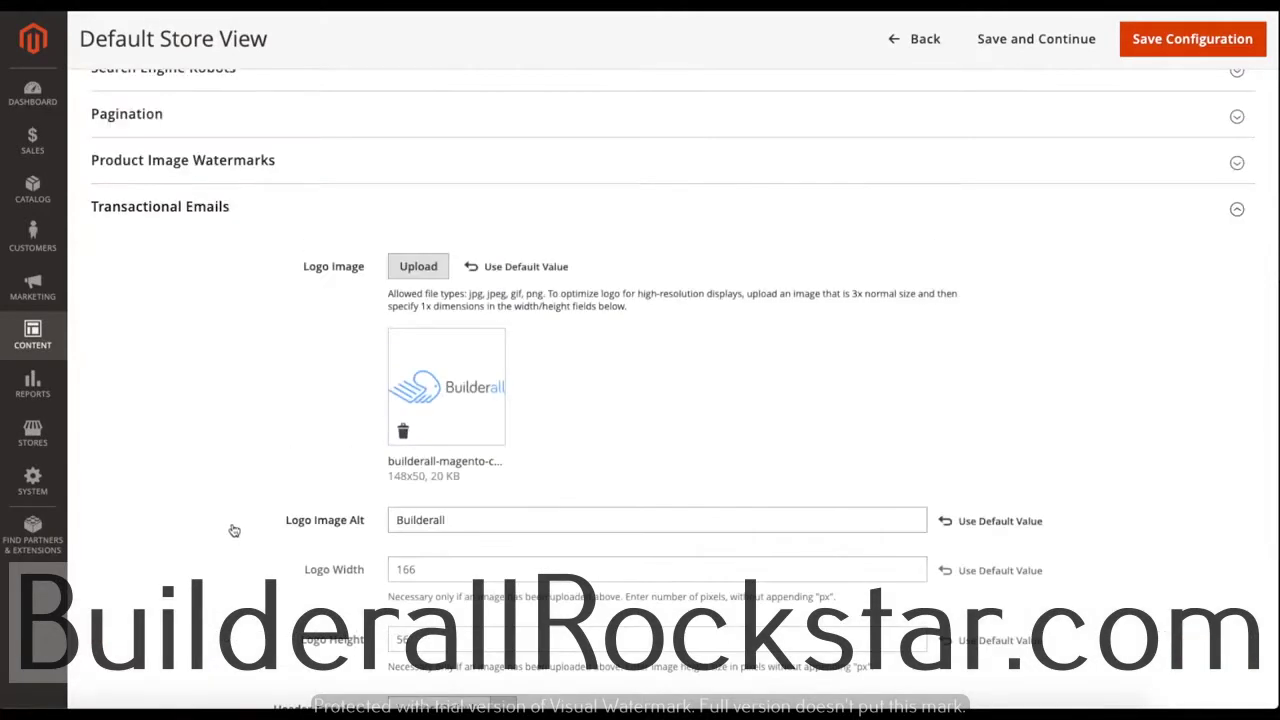
scroll(237, 439, "down", 2)
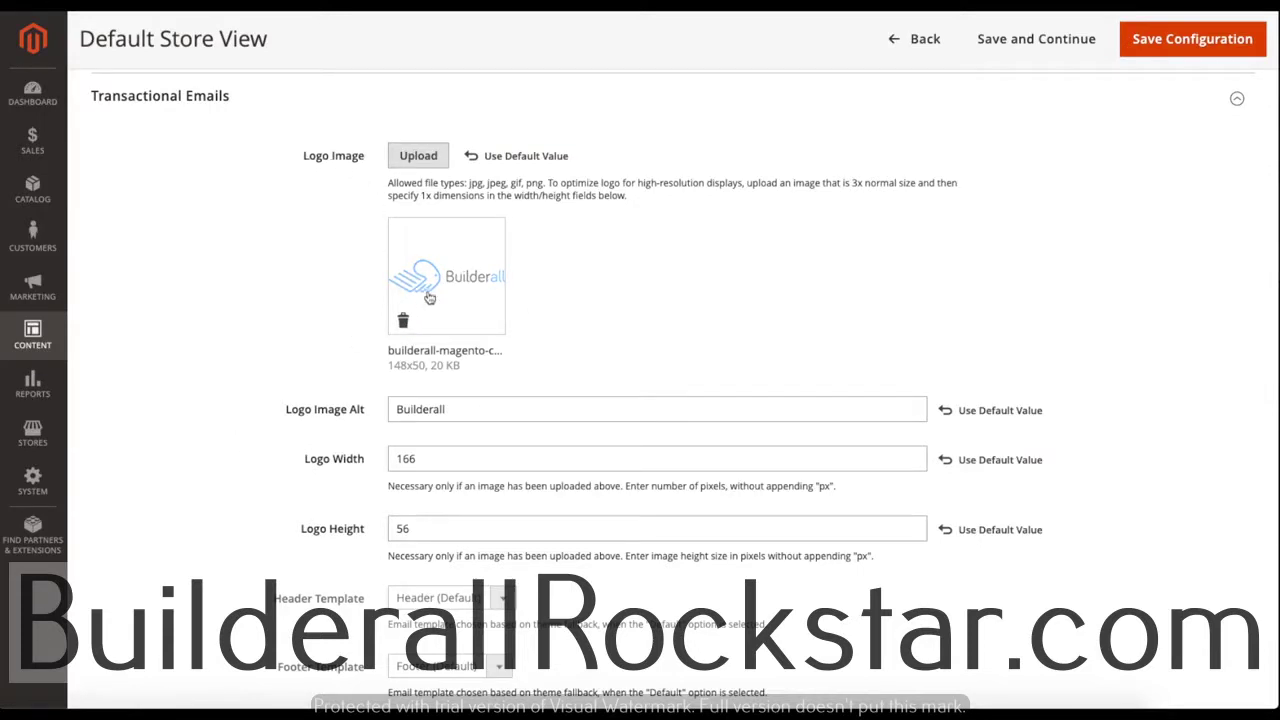
scroll(592, 300, "down", 2)
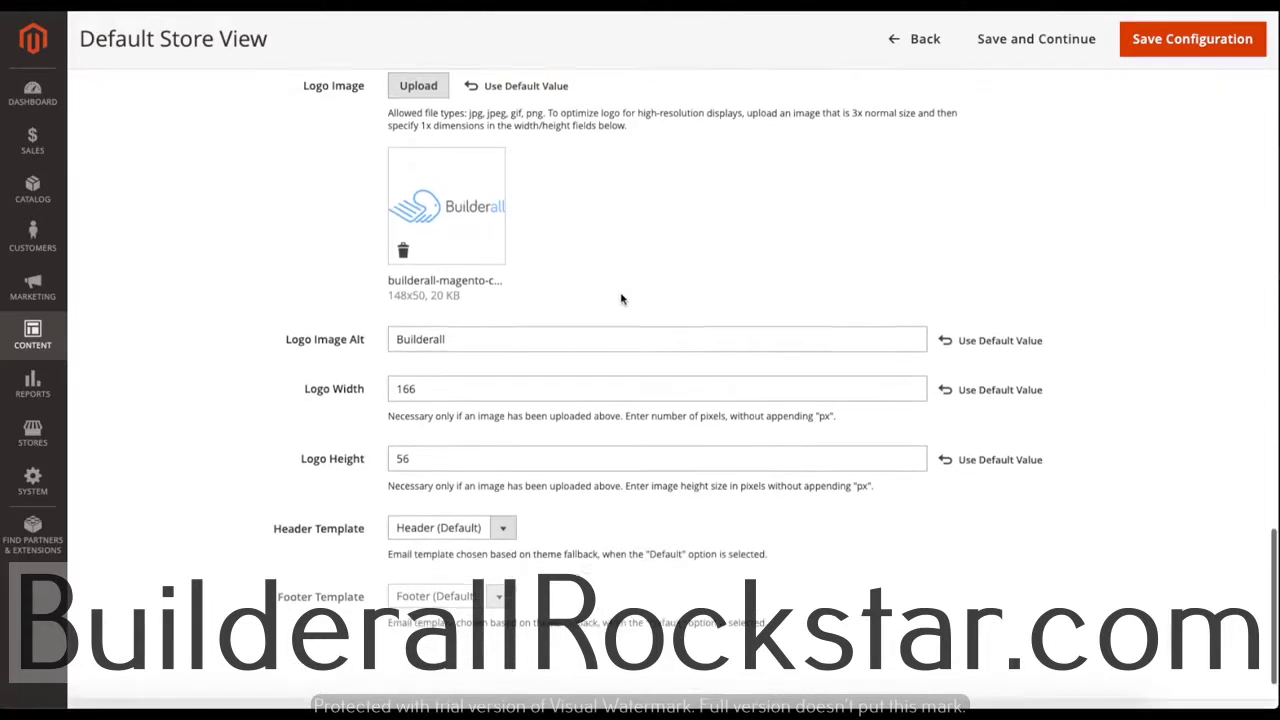
left_click_drag(455, 316, 359, 323)
scroll(470, 320, "up", 1)
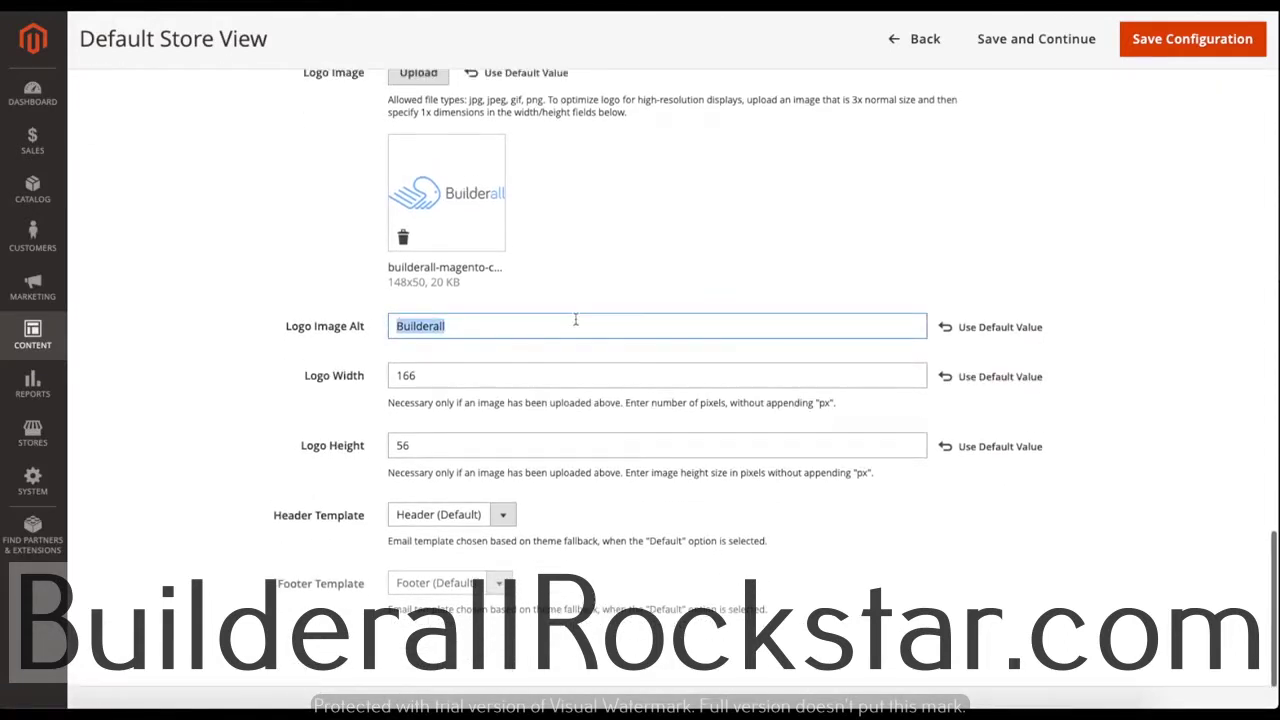
key("Left")
left_click_drag(496, 373, 385, 376)
left_click_drag(463, 452, 362, 448)
scroll(304, 522, "down", 2)
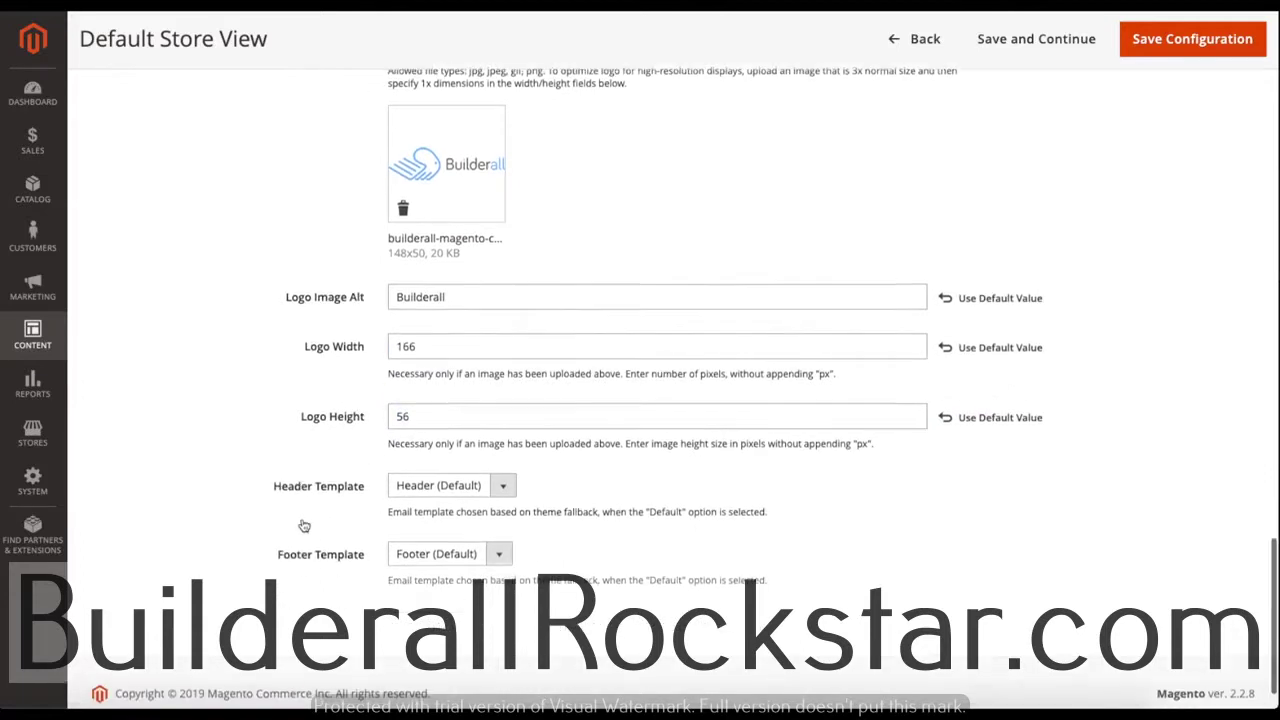
- Keep Header (Default) as the transactional email header template and save the store view's design configuration
left_click(451, 490)
left_click(454, 487)
left_click(457, 489)
left_click(452, 487)
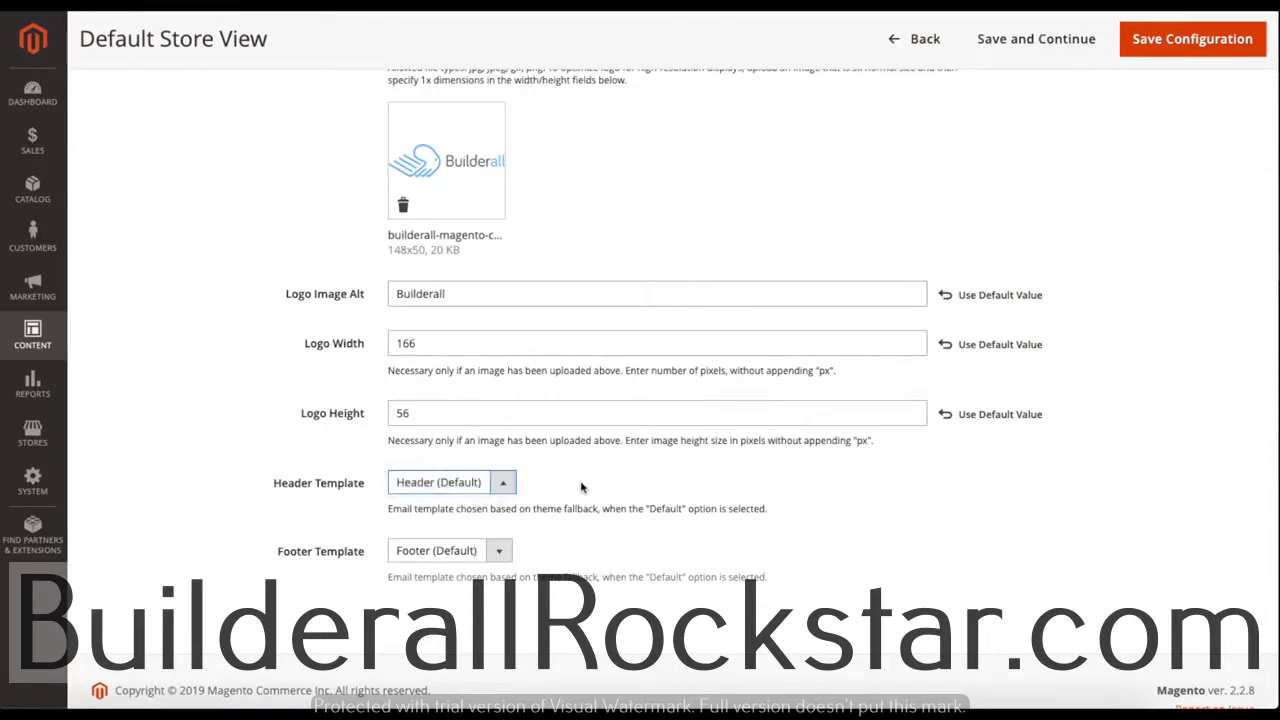
scroll(578, 483, "down", 1)
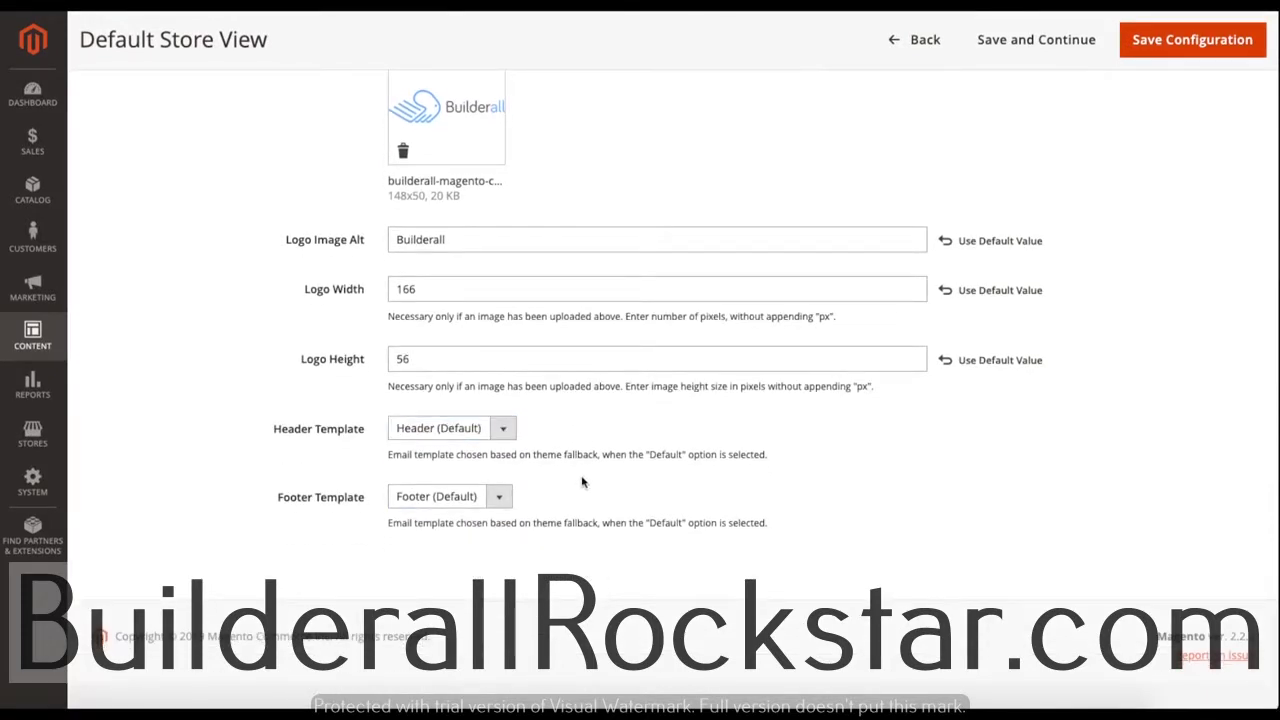
left_click(1190, 45)
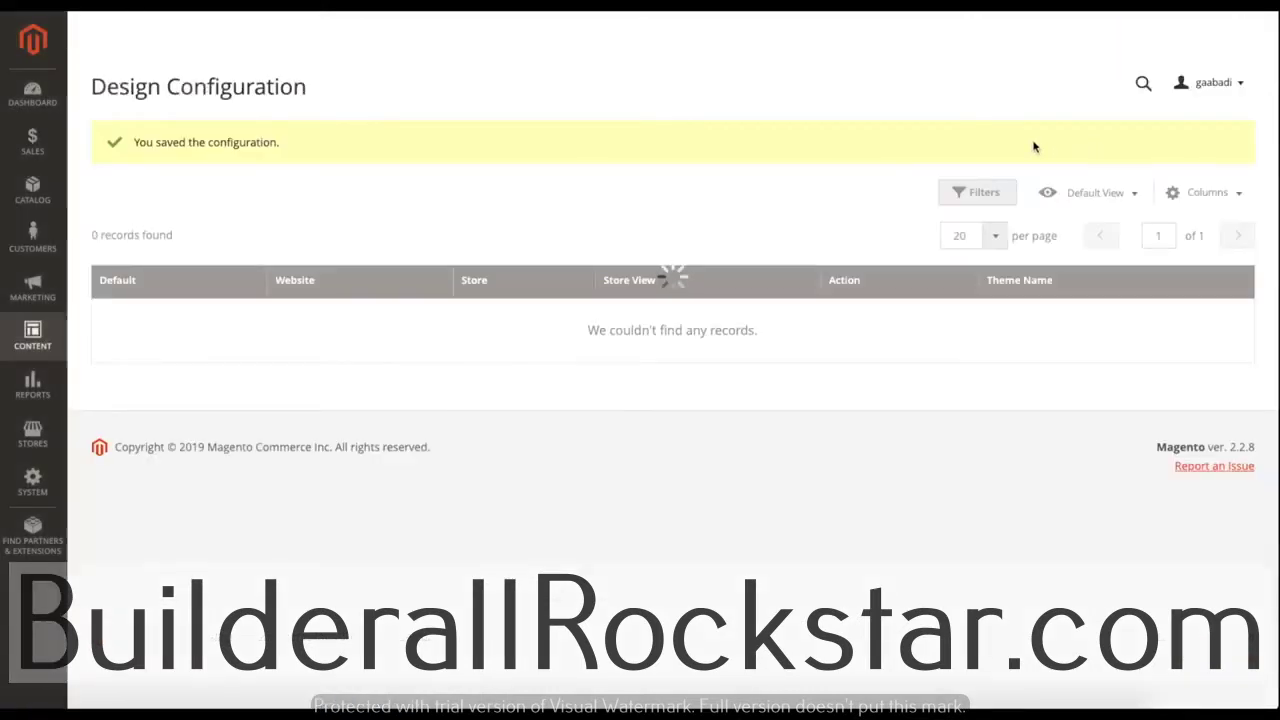
- Open the Cache Management page from the system tools
left_click(32, 482)
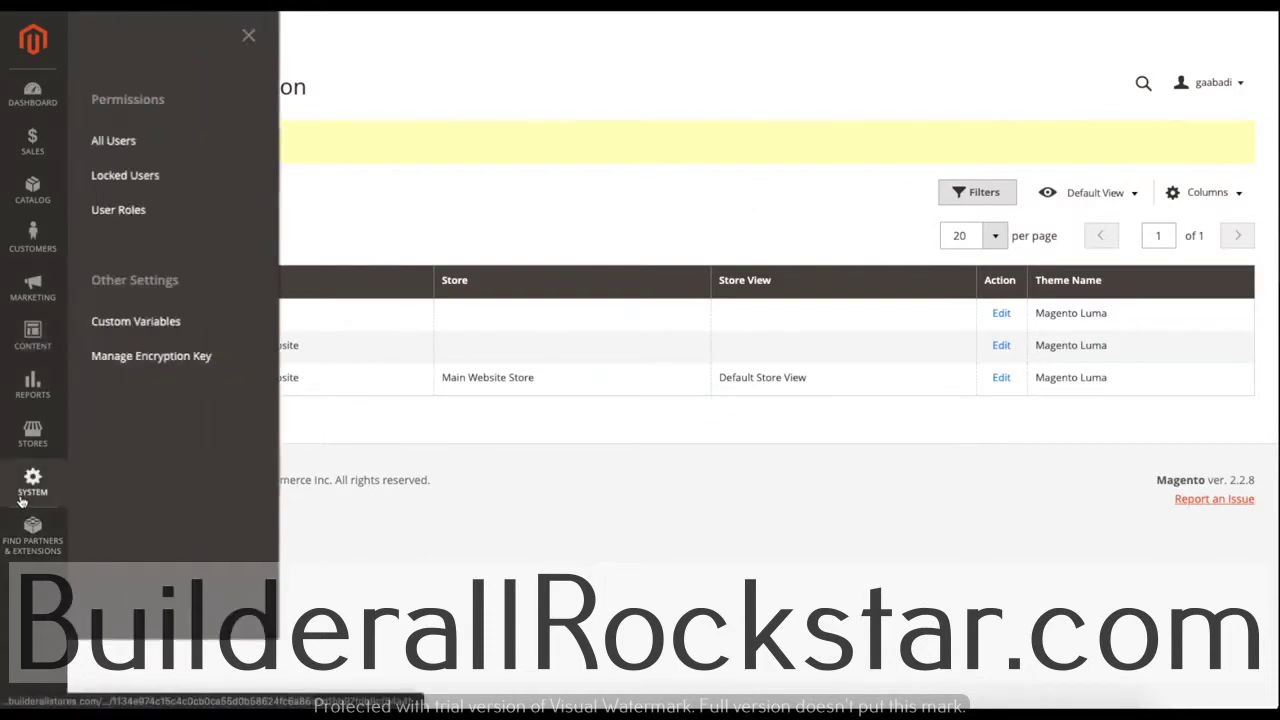
left_click(174, 471)
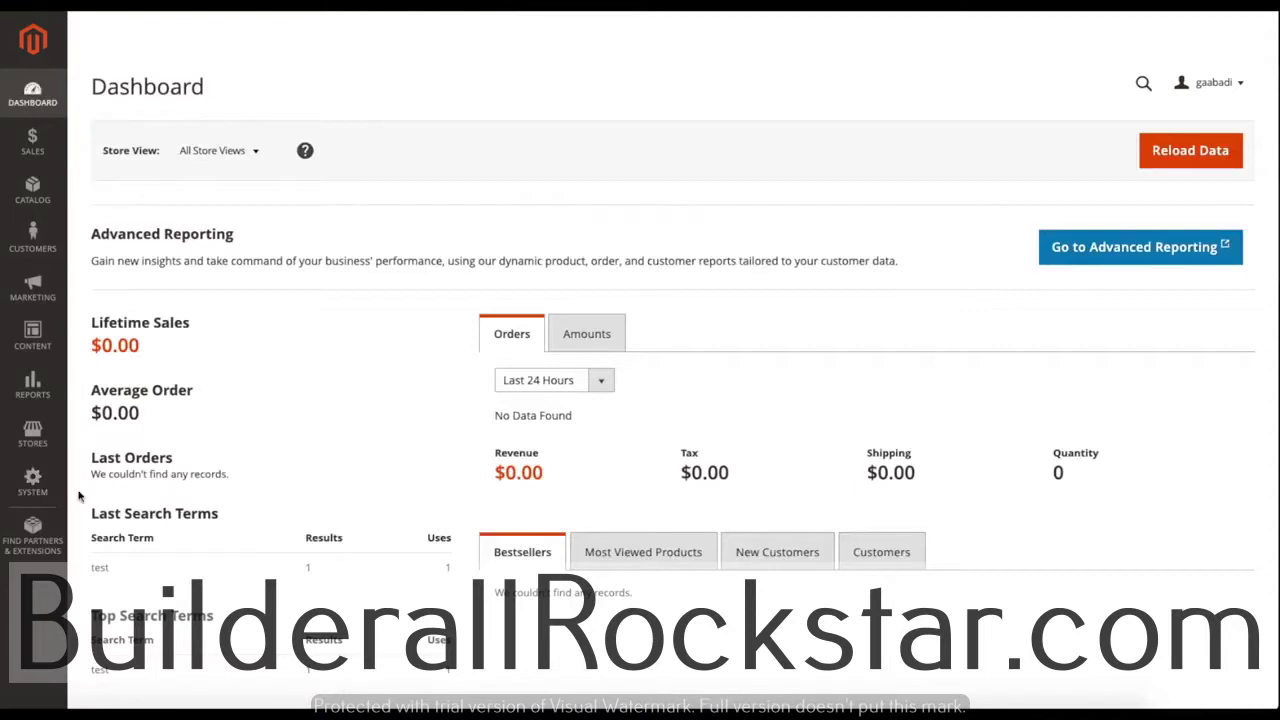
left_click(32, 481)
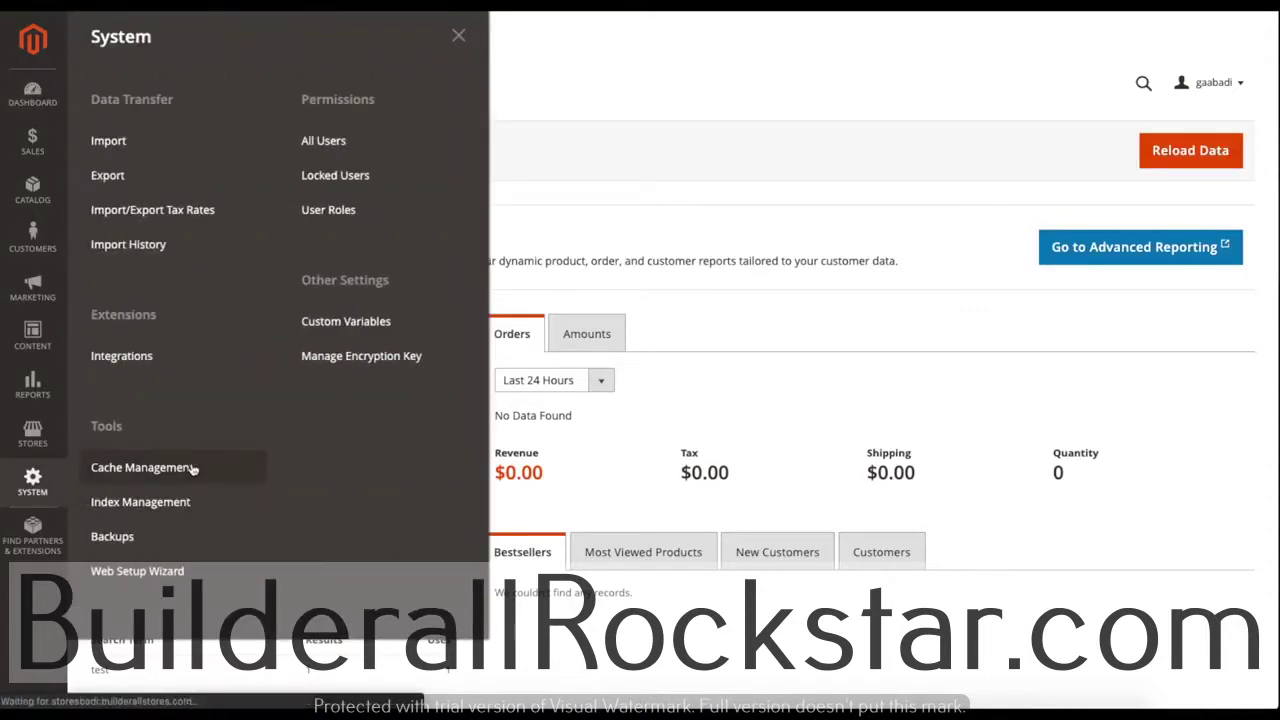
left_click(193, 470)
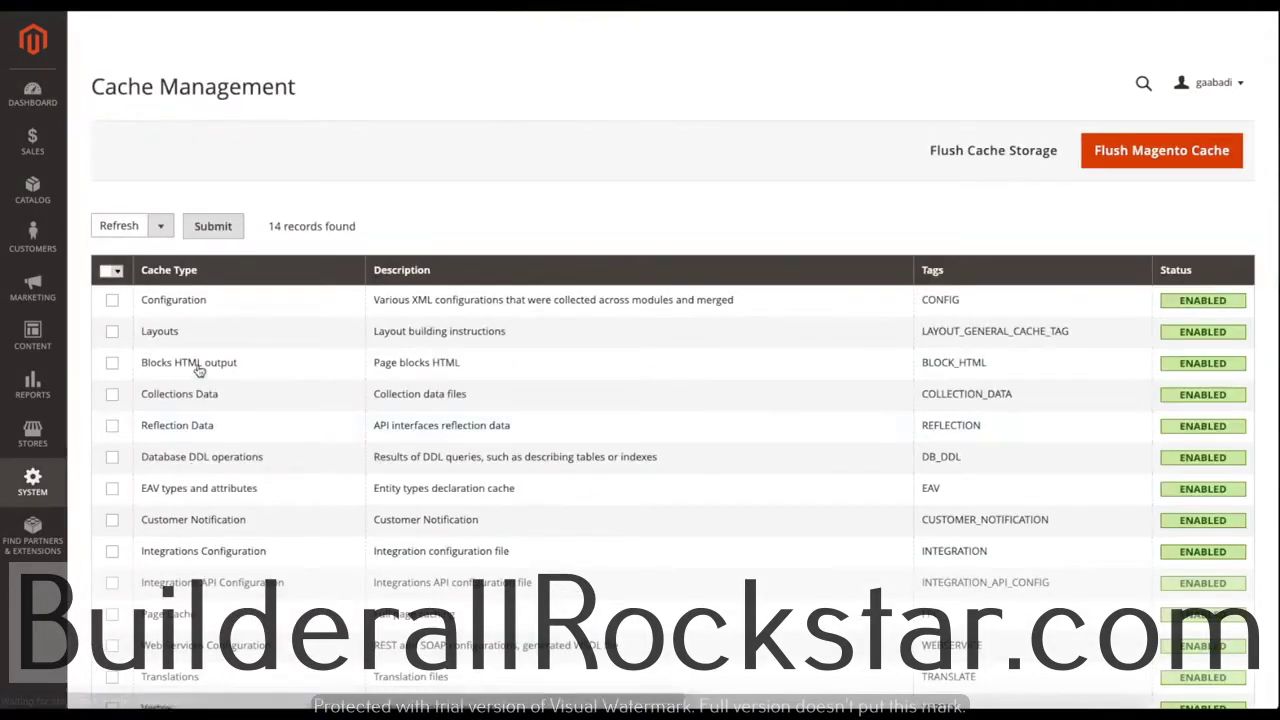
- Select all cache types and refresh them
left_click(111, 272)
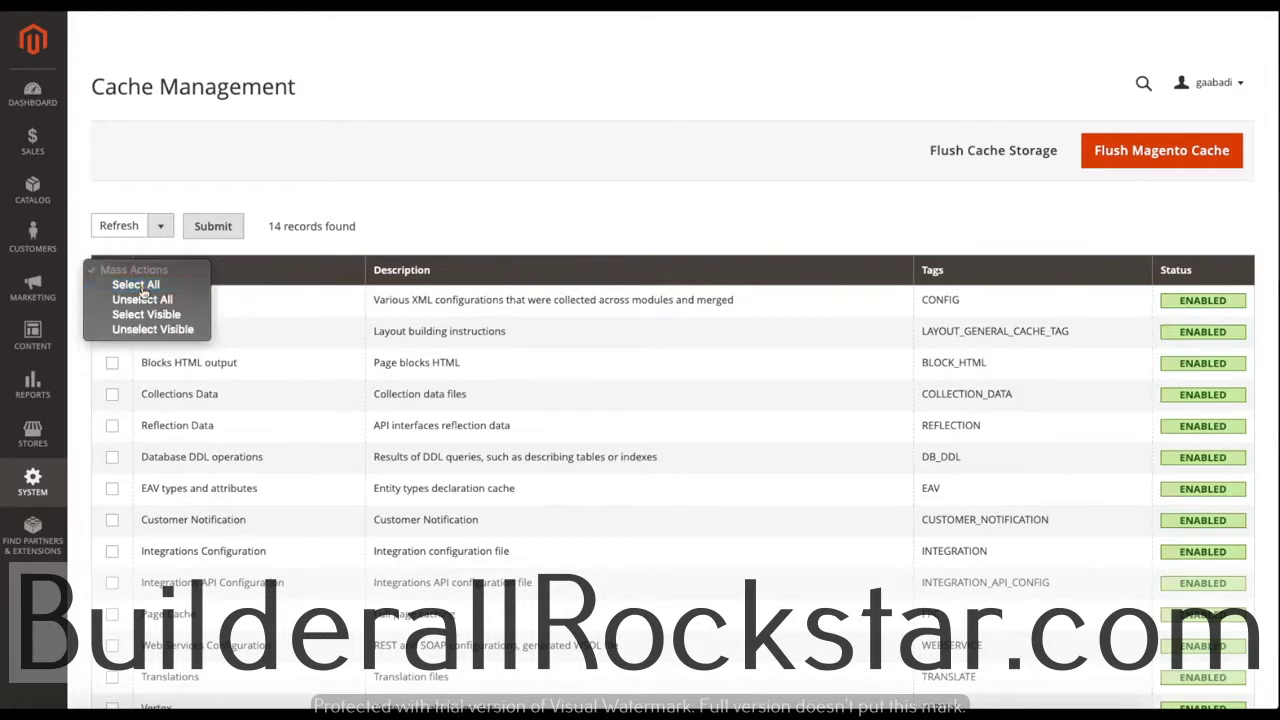
left_click(134, 281)
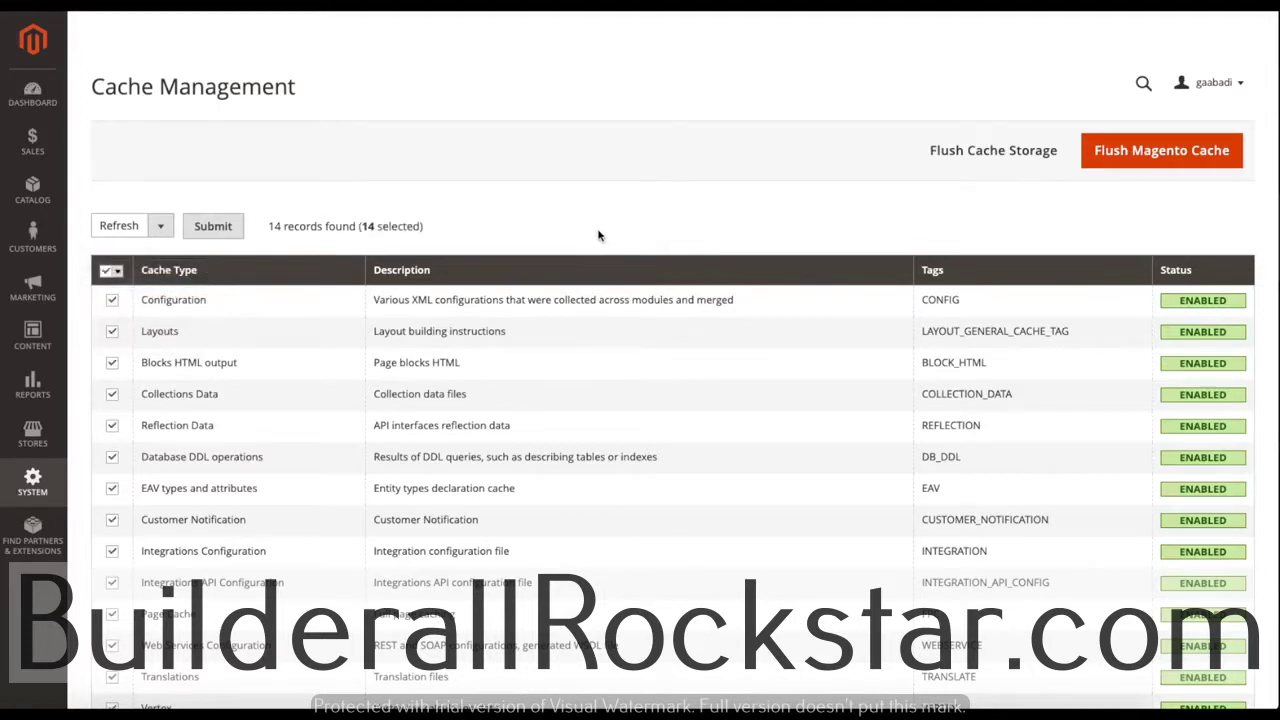
left_click(205, 234)
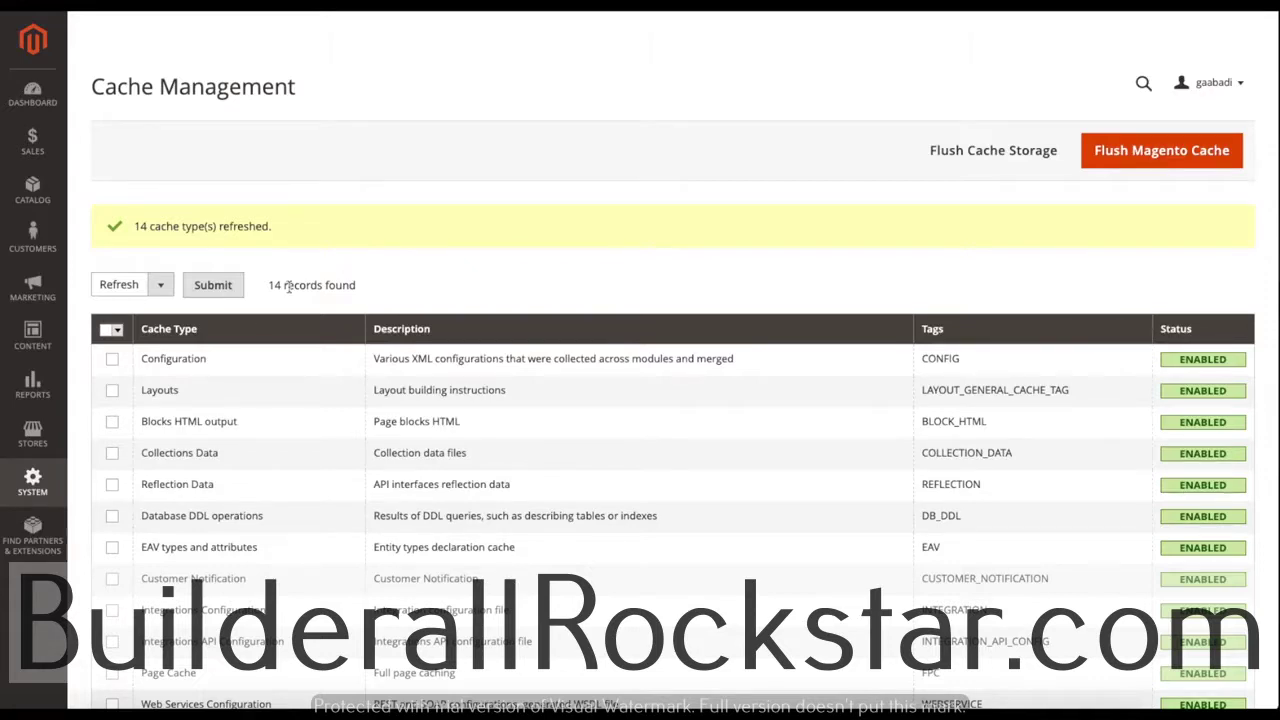
- Open the store Configuration page with its General settings
left_click(50, 441)
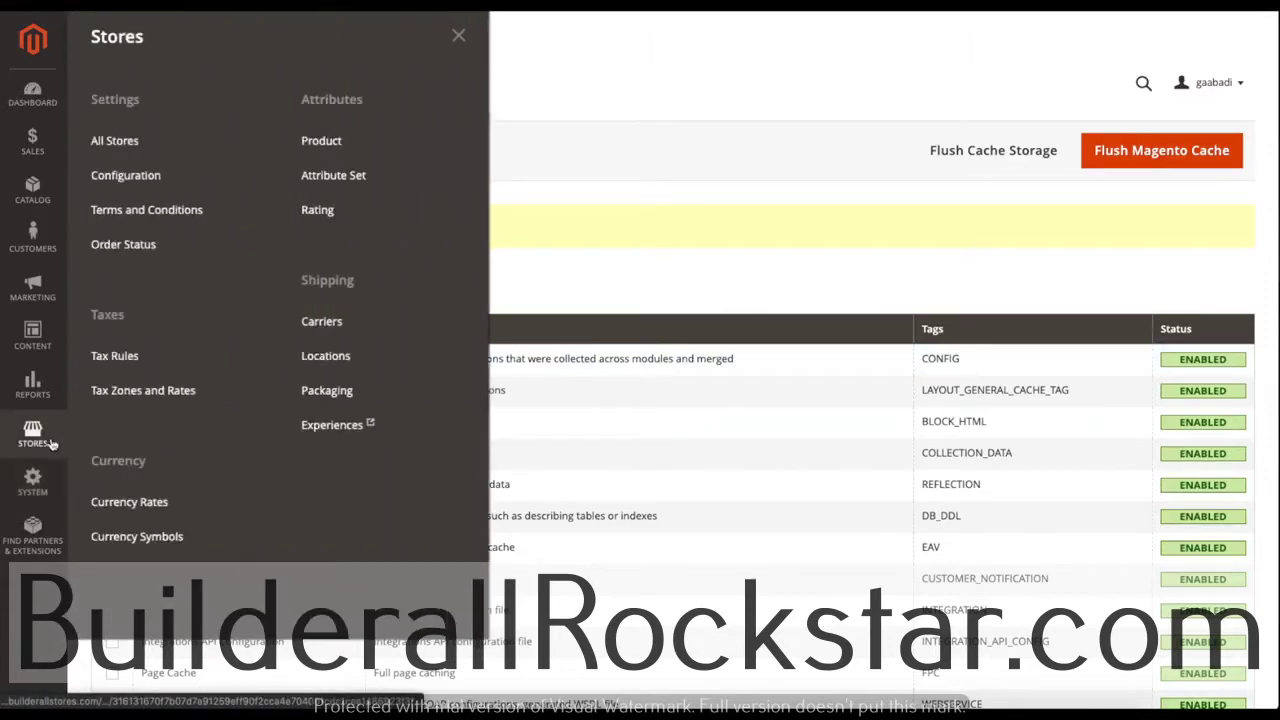
left_click(155, 177)
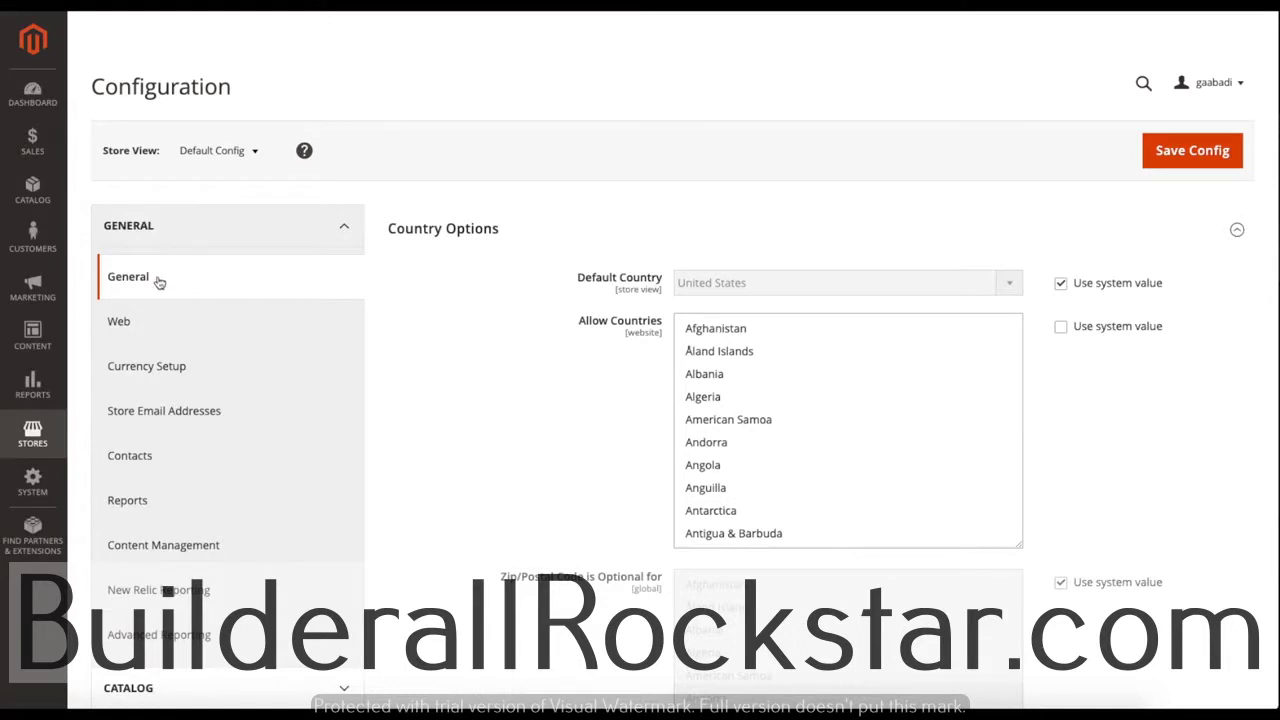
- Expand the Country Options section and review its default country and allowed countries settings
left_click(516, 237)
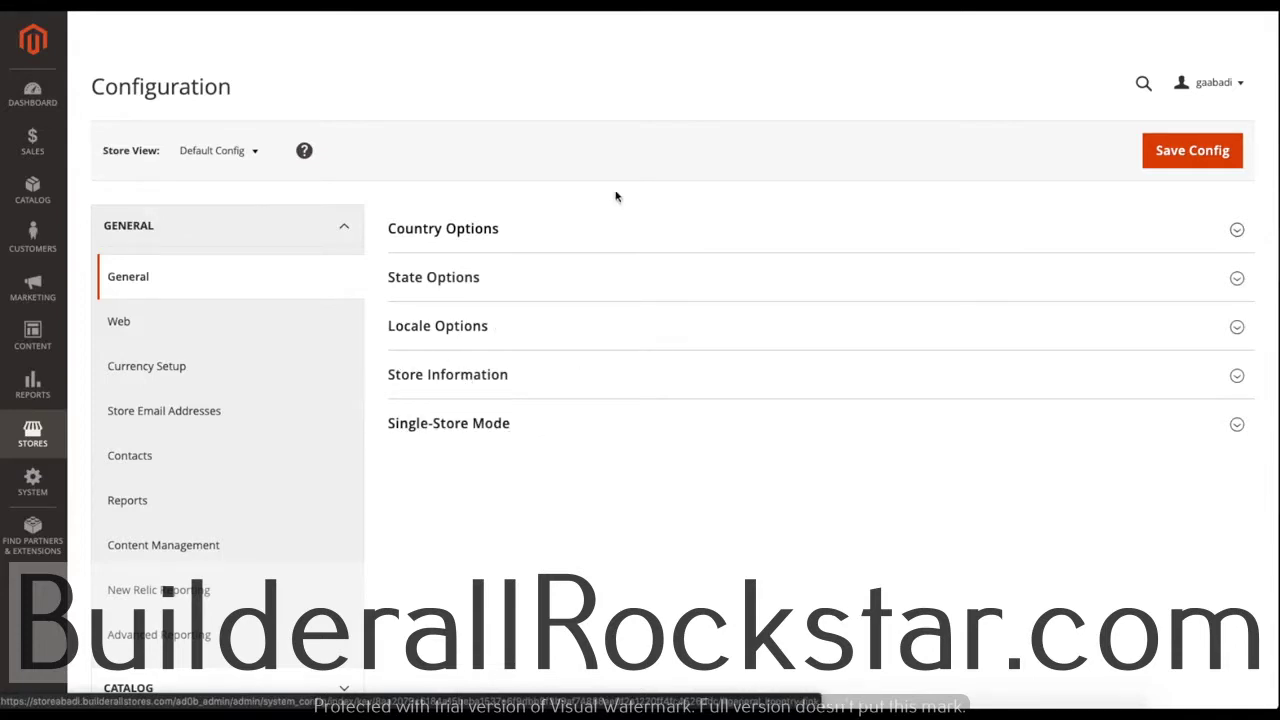
left_click(440, 236)
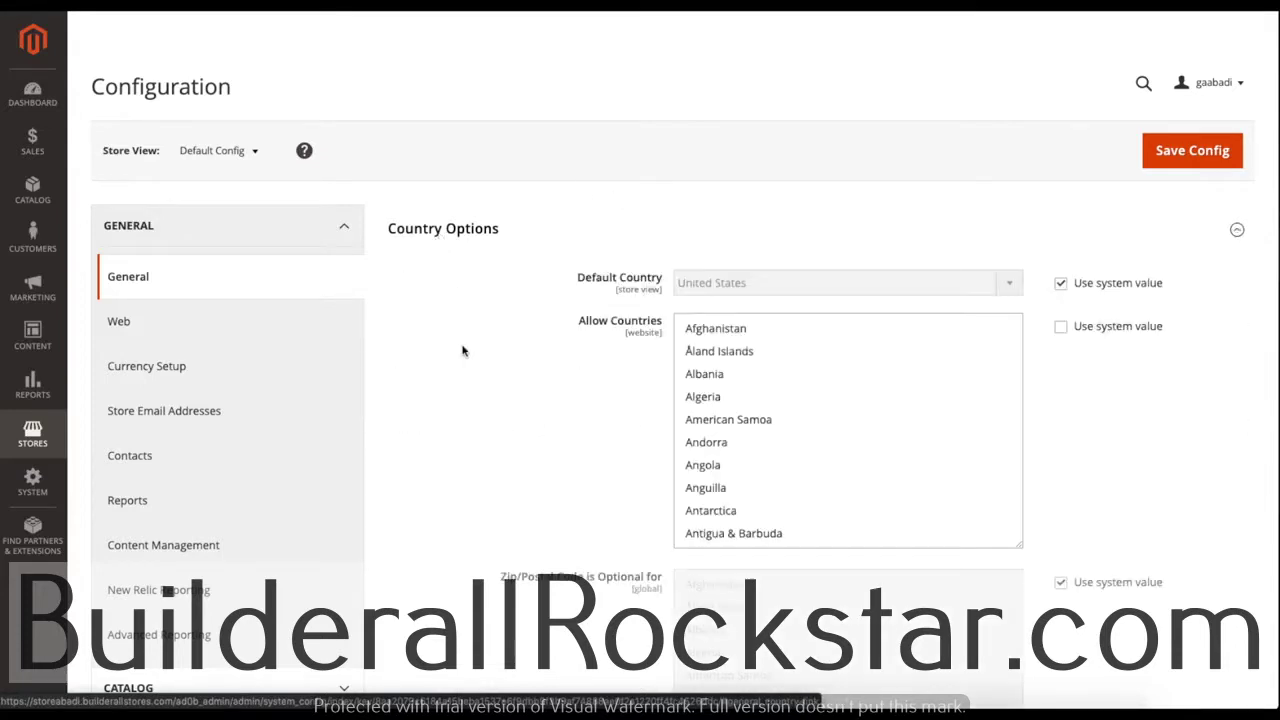
mouse_move(578, 234)
left_mouse_down()
mouse_move(660, 237)
mouse_move(586, 237)
left_mouse_up()
left_click(662, 238)
left_click(586, 237)
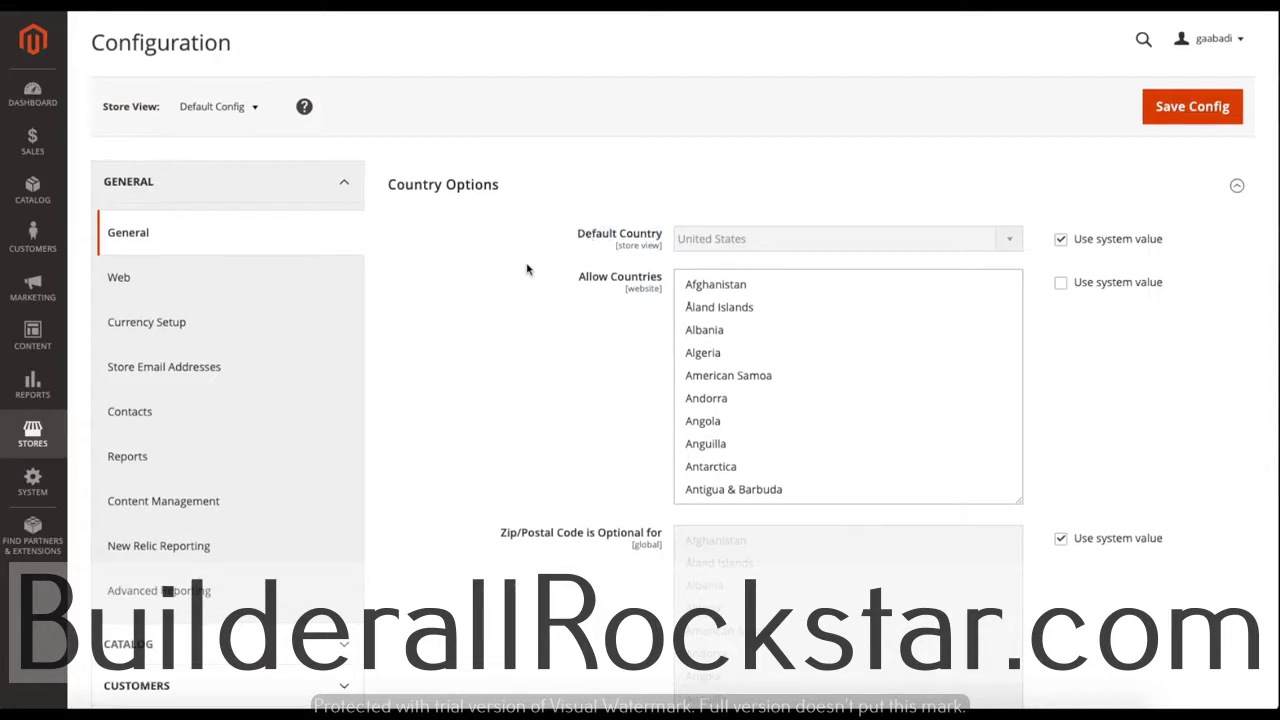
scroll(575, 285, "up", 1)
scroll(575, 285, "down", 1)
left_click_drag(576, 283, 654, 281)
left_click(655, 283)
scroll(655, 284, "up", 1)
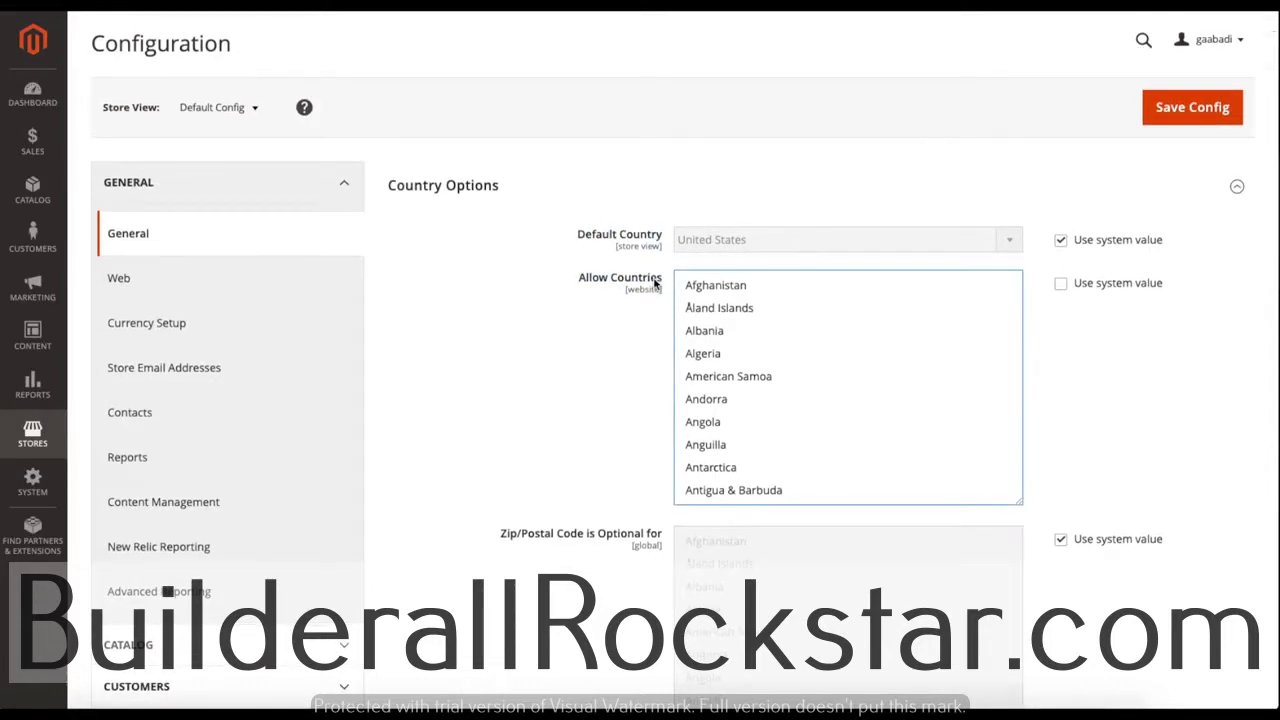
- Examine the countries for which the zip/postal code is optional and the European Union countries setting
scroll(503, 340, "down", 3)
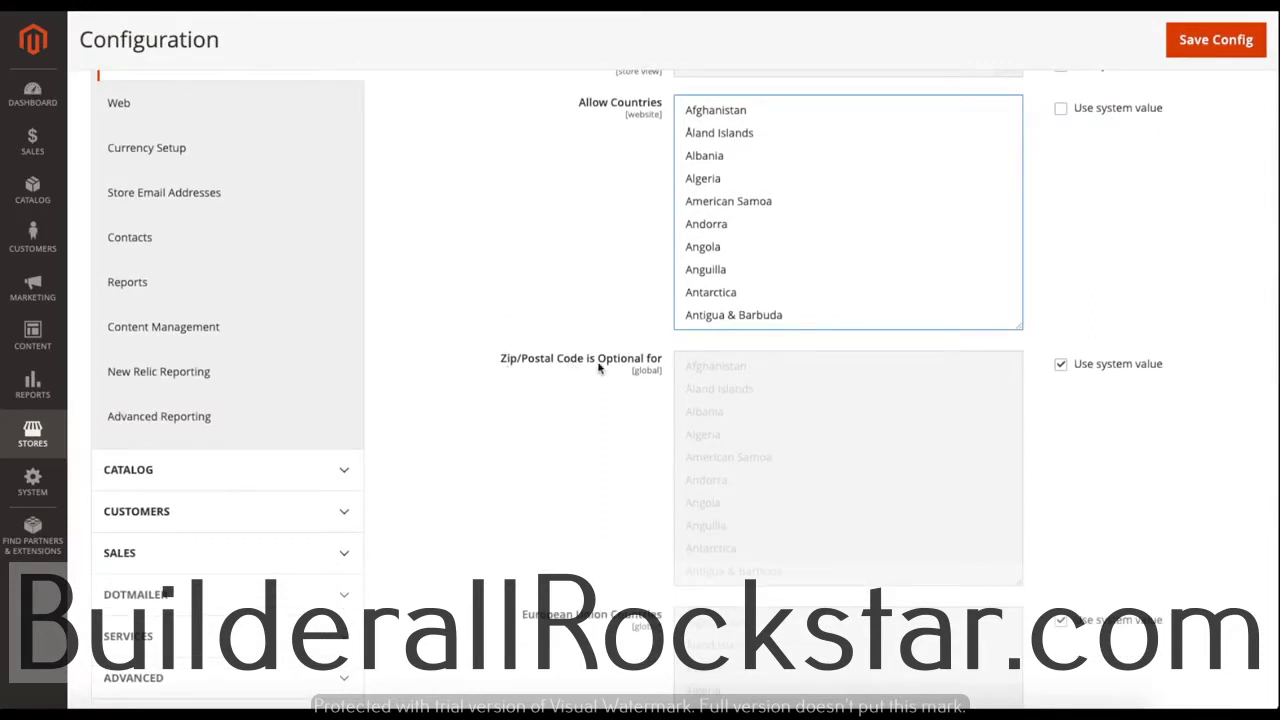
scroll(725, 400, "down", 15)
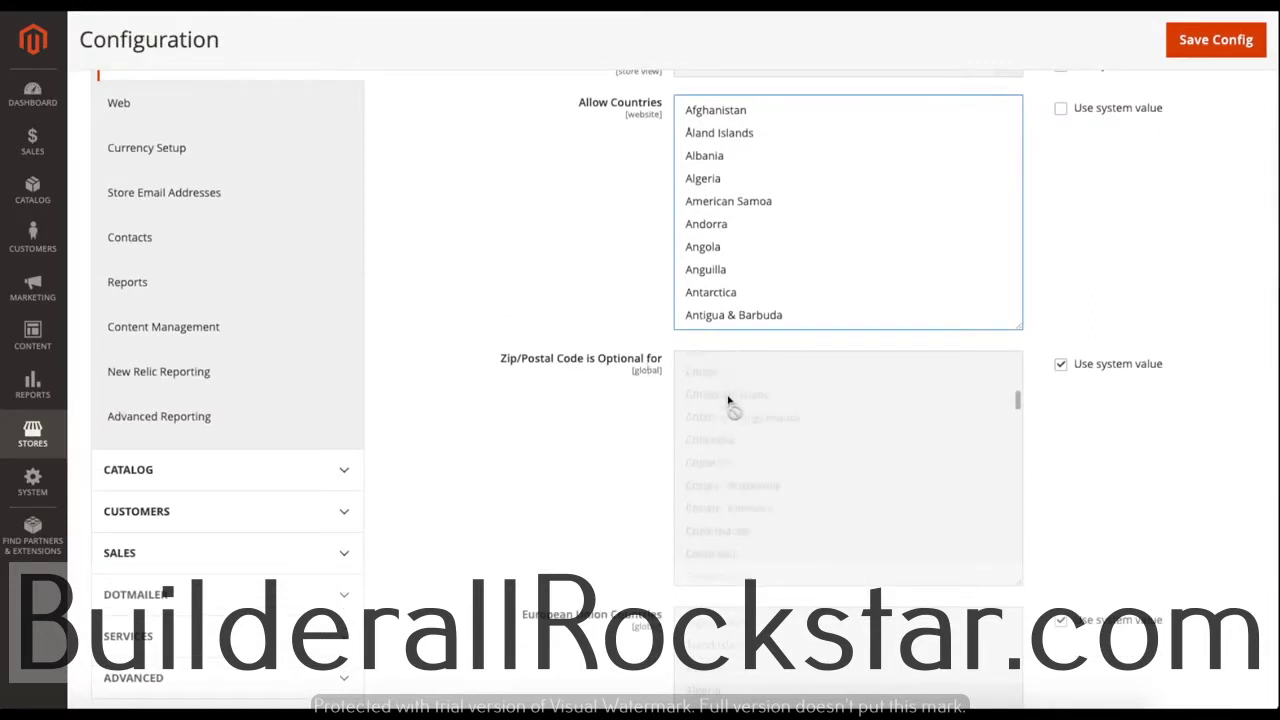
scroll(731, 403, "down", 15)
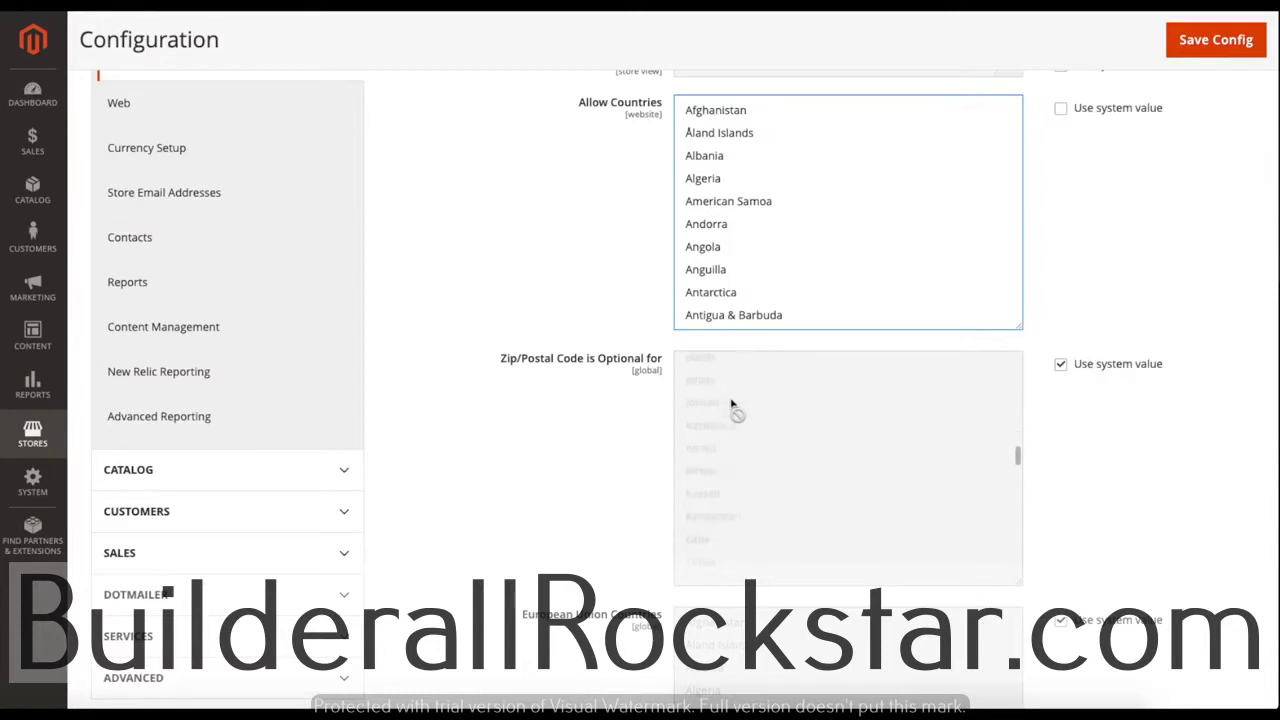
scroll(731, 403, "up", 10)
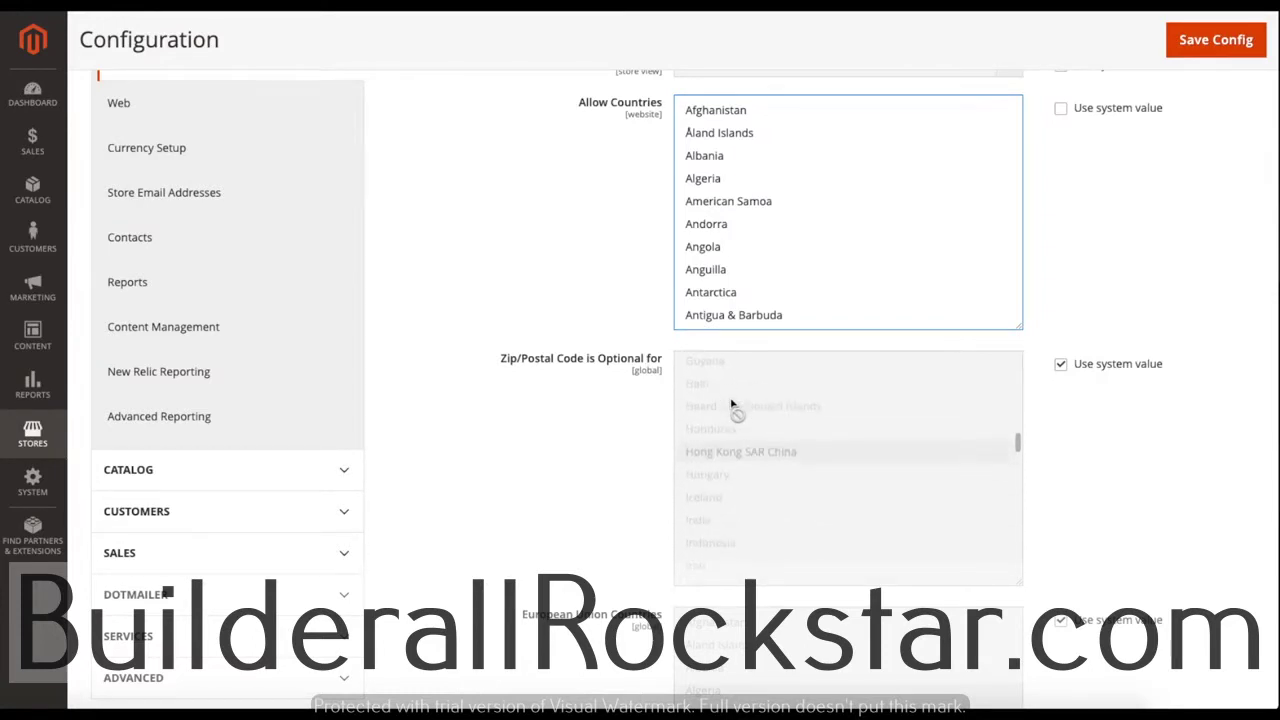
scroll(745, 440, "down", 1)
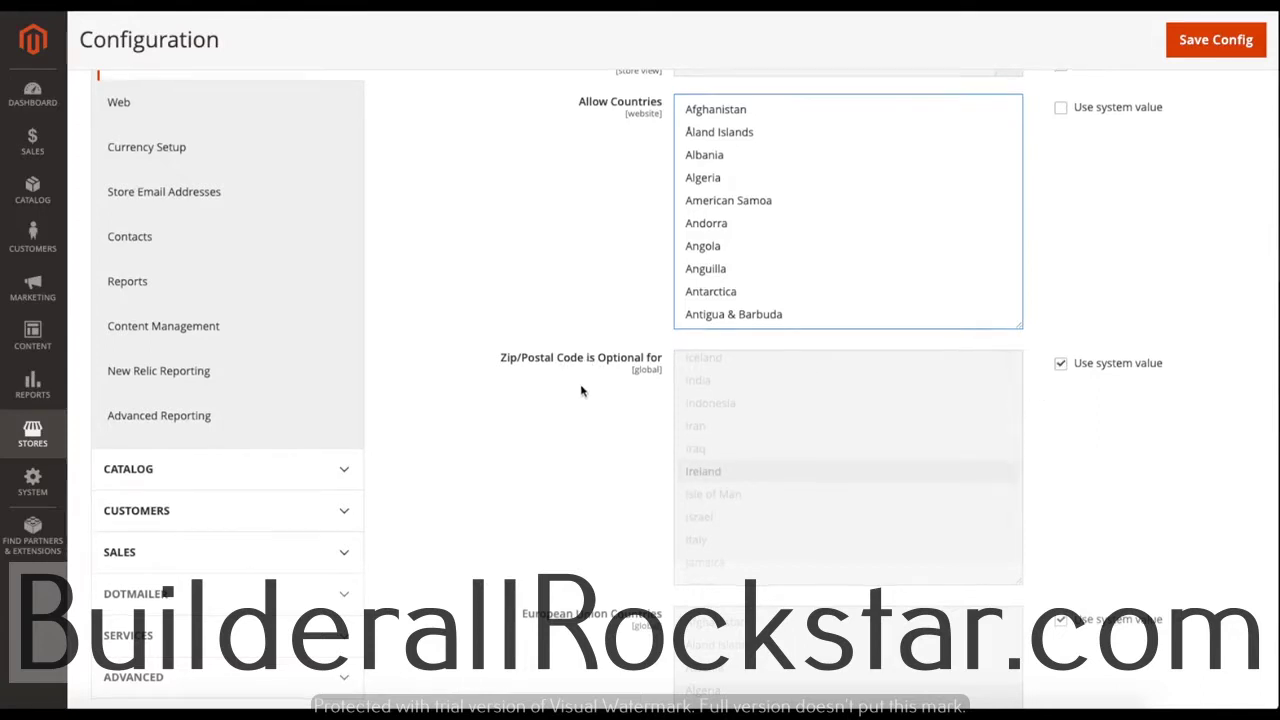
scroll(581, 391, "down", 3)
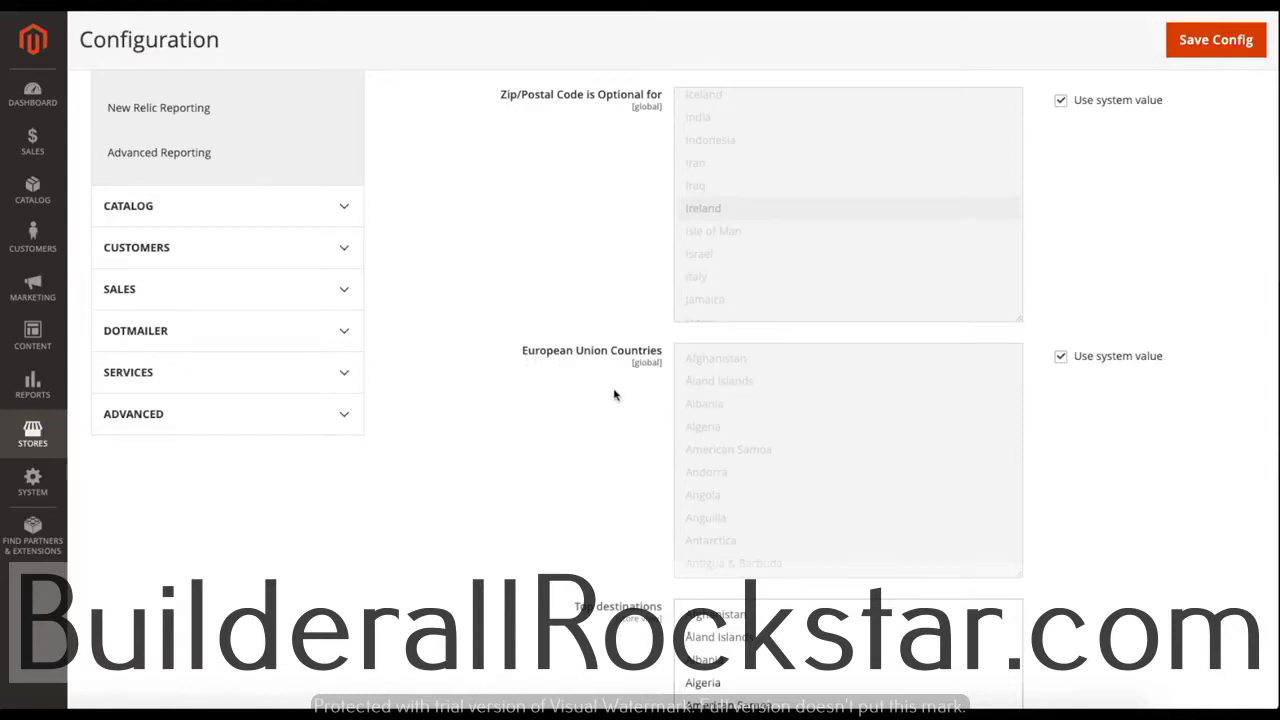
- Look through the Top destinations country list to see which destination is selected
scroll(614, 395, "down", 3)
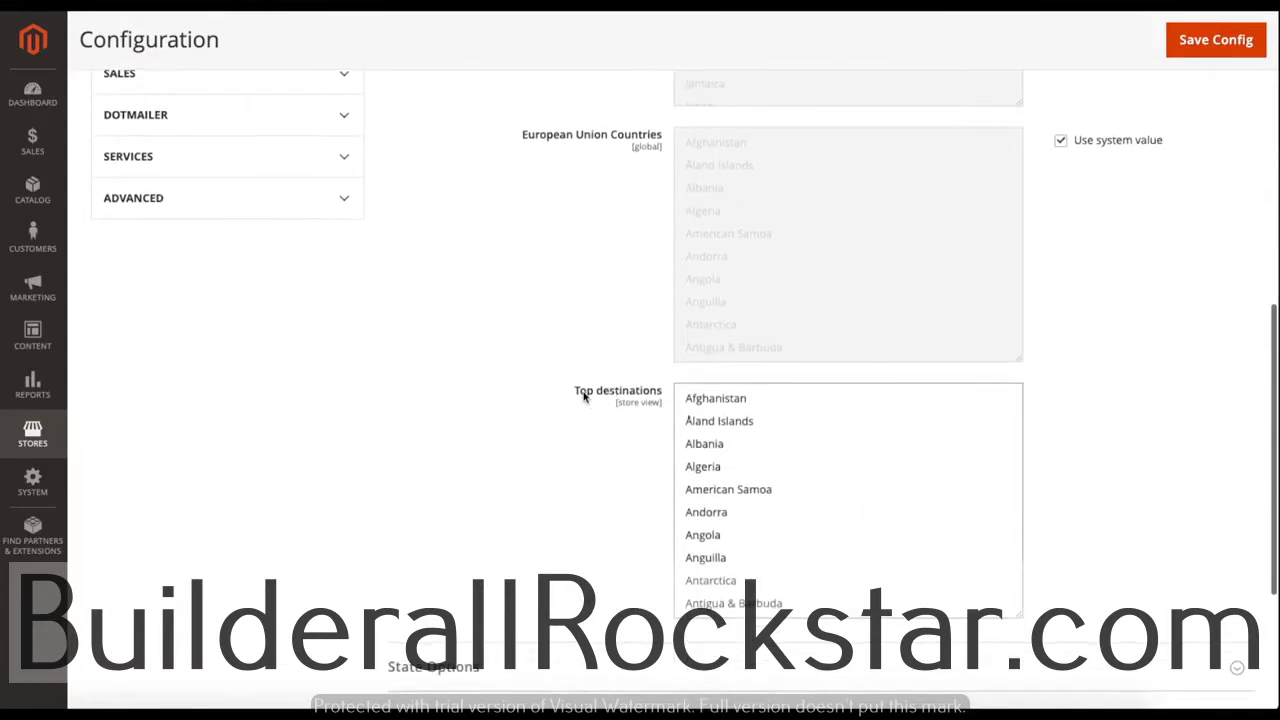
scroll(586, 390, "down", 1)
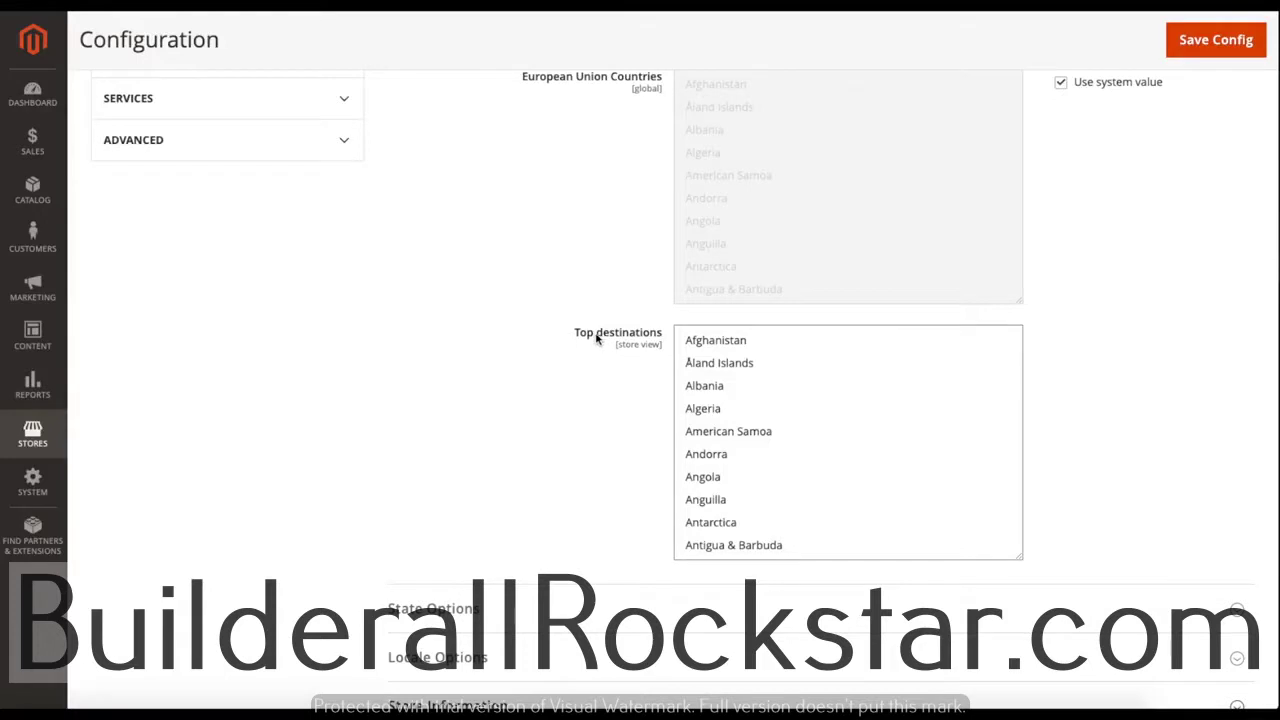
scroll(779, 397, "down", 9)
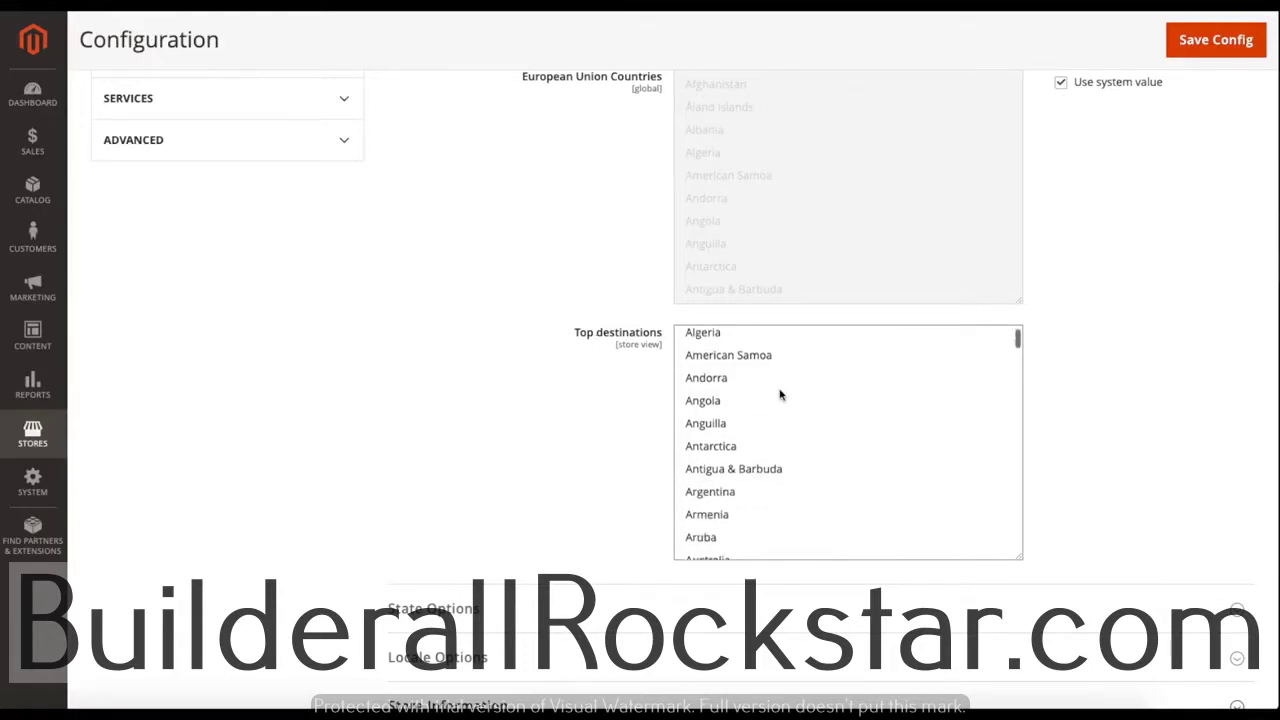
scroll(779, 397, "down", 20)
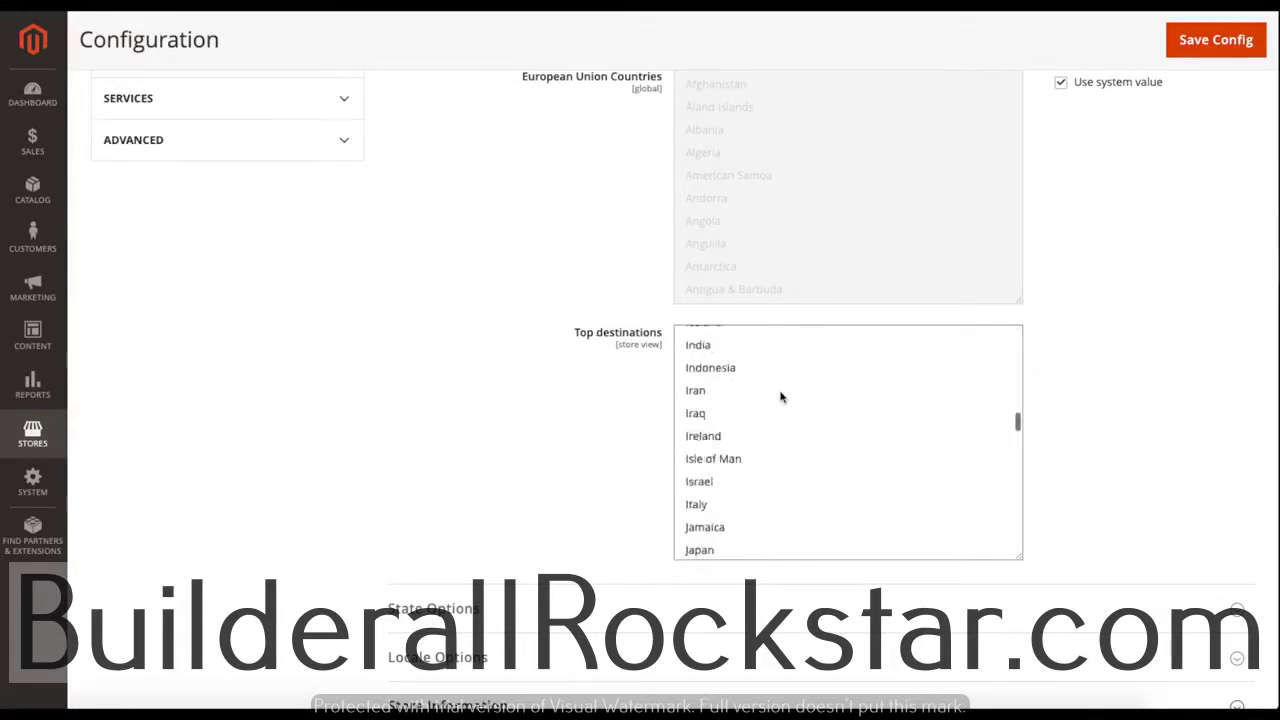
scroll(781, 398, "down", 10)
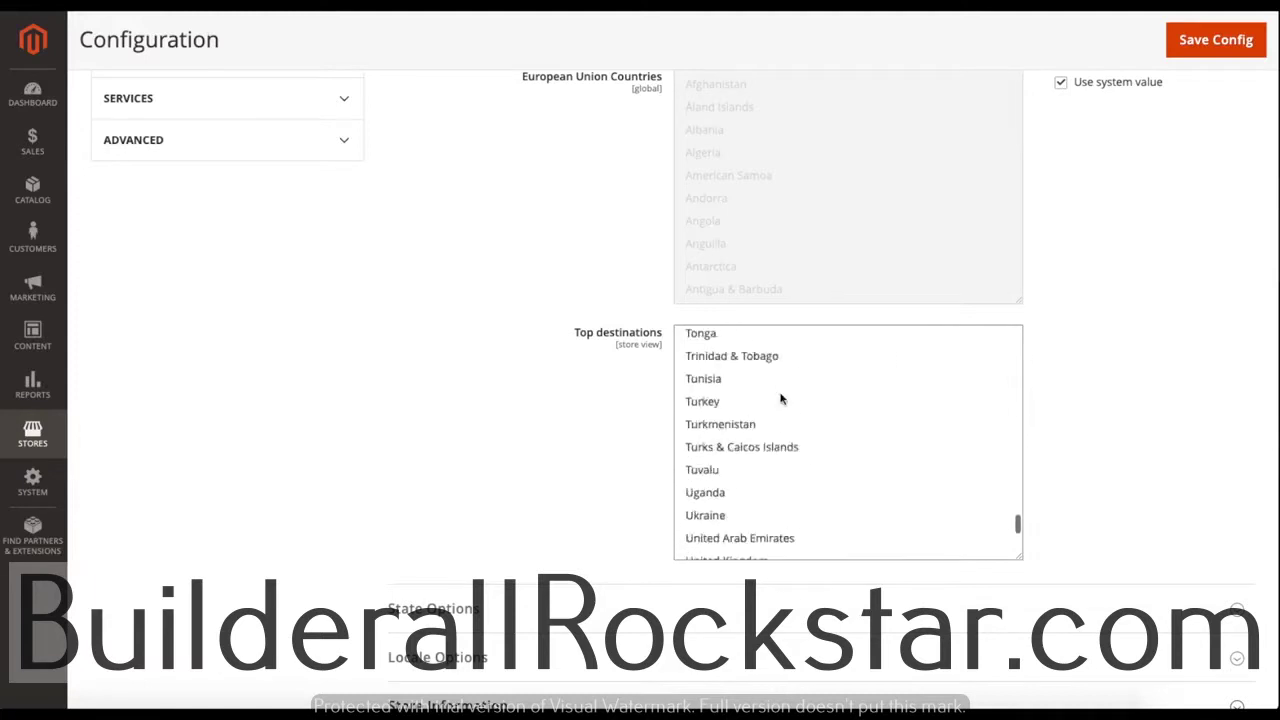
scroll(780, 400, "up", 4)
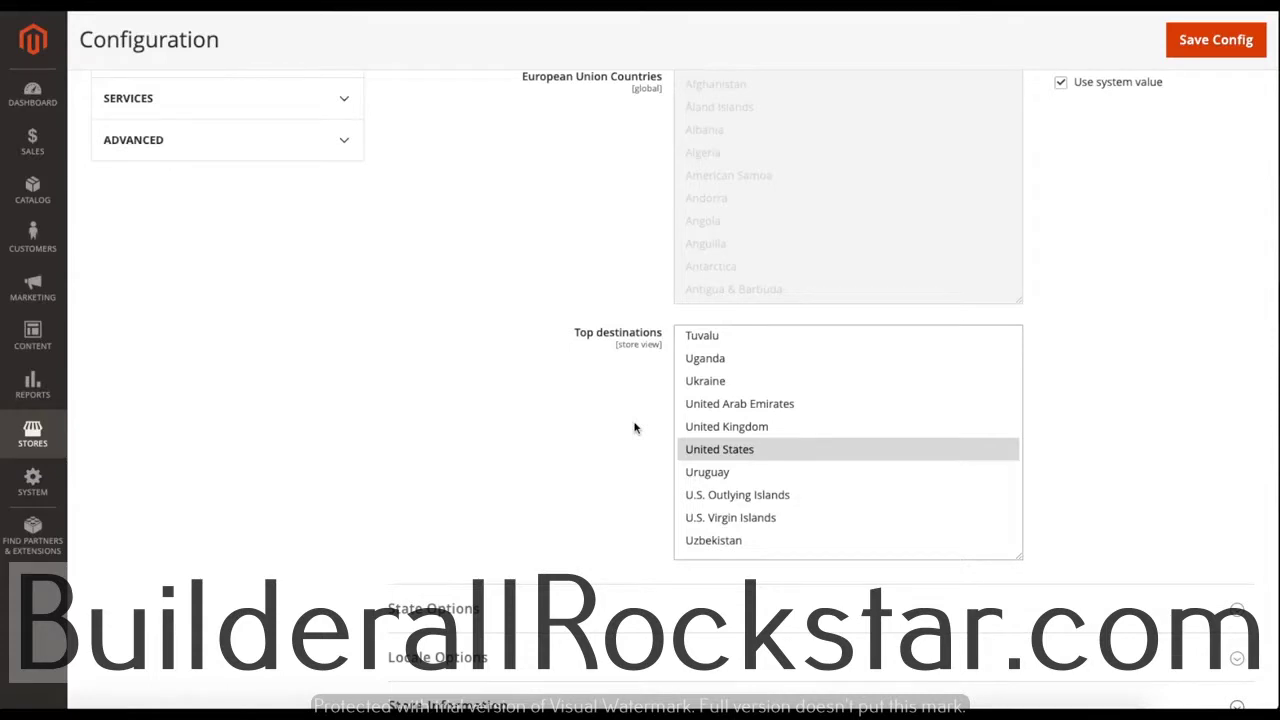
- Expand the State Options section and review the countries for which a state is required
scroll(634, 428, "down", 2)
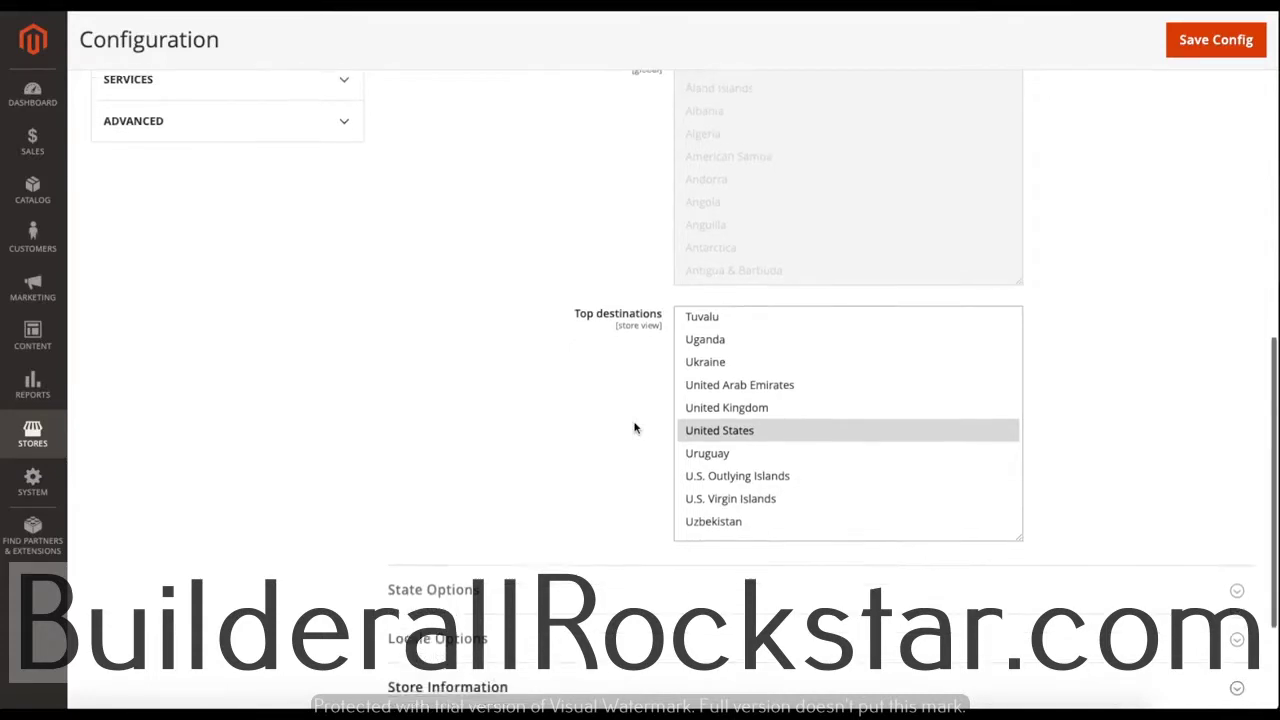
scroll(634, 428, "down", 1)
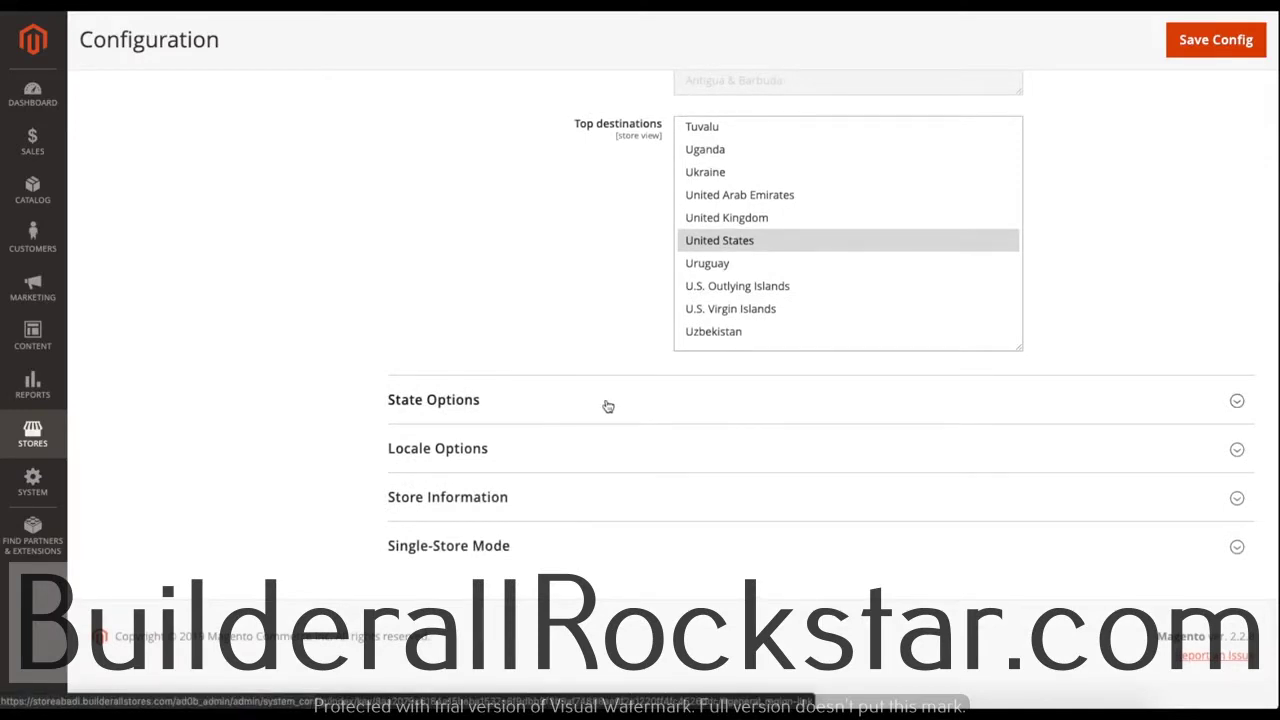
left_click(608, 406)
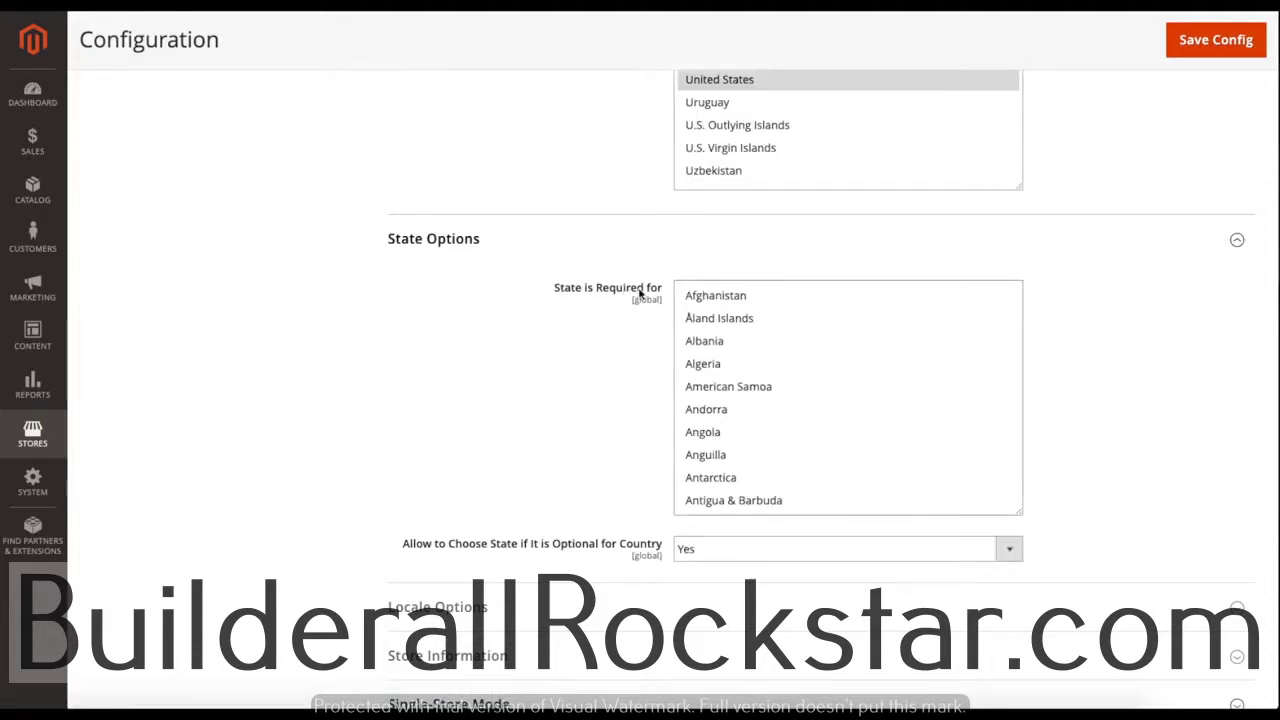
scroll(741, 355, "down", 3)
scroll(741, 368, "up", 3)
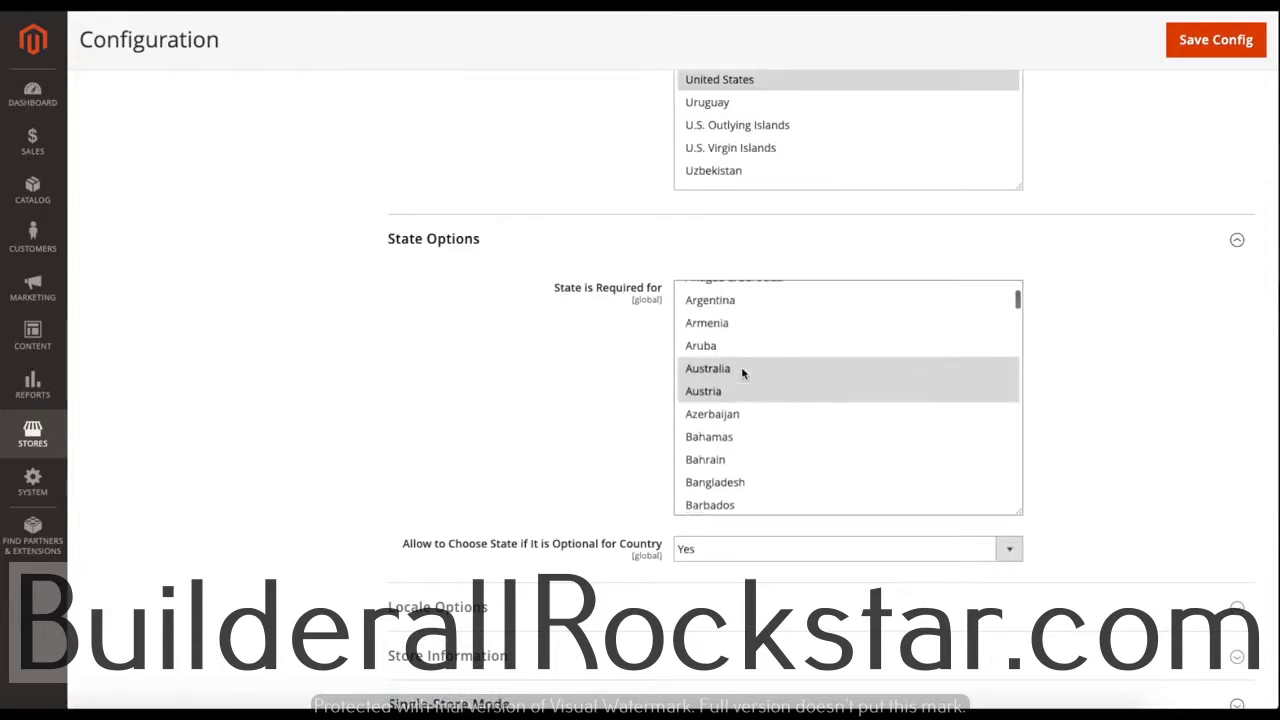
scroll(741, 370, "down", 7)
scroll(741, 372, "down", 4)
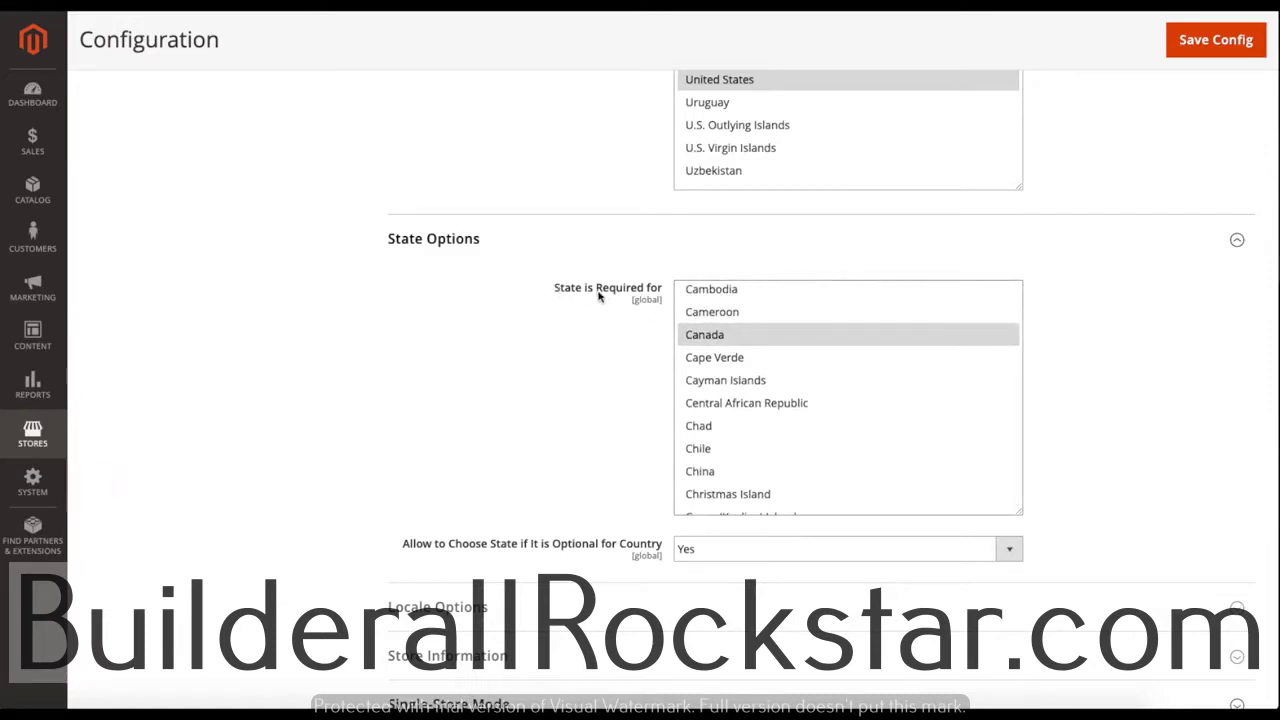
- Keep Allow to Choose State if It is Optional for Country set to Yes
scroll(432, 383, "down", 3)
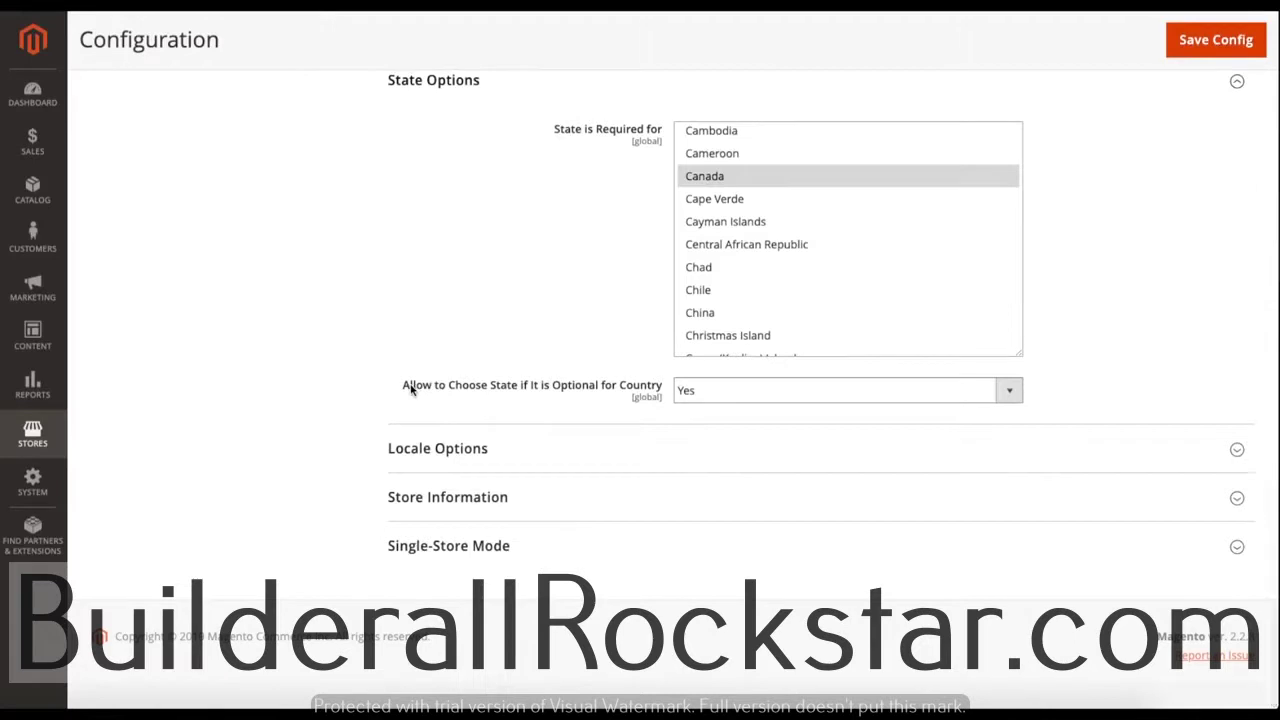
left_click_drag(405, 389, 490, 389)
left_click(491, 388)
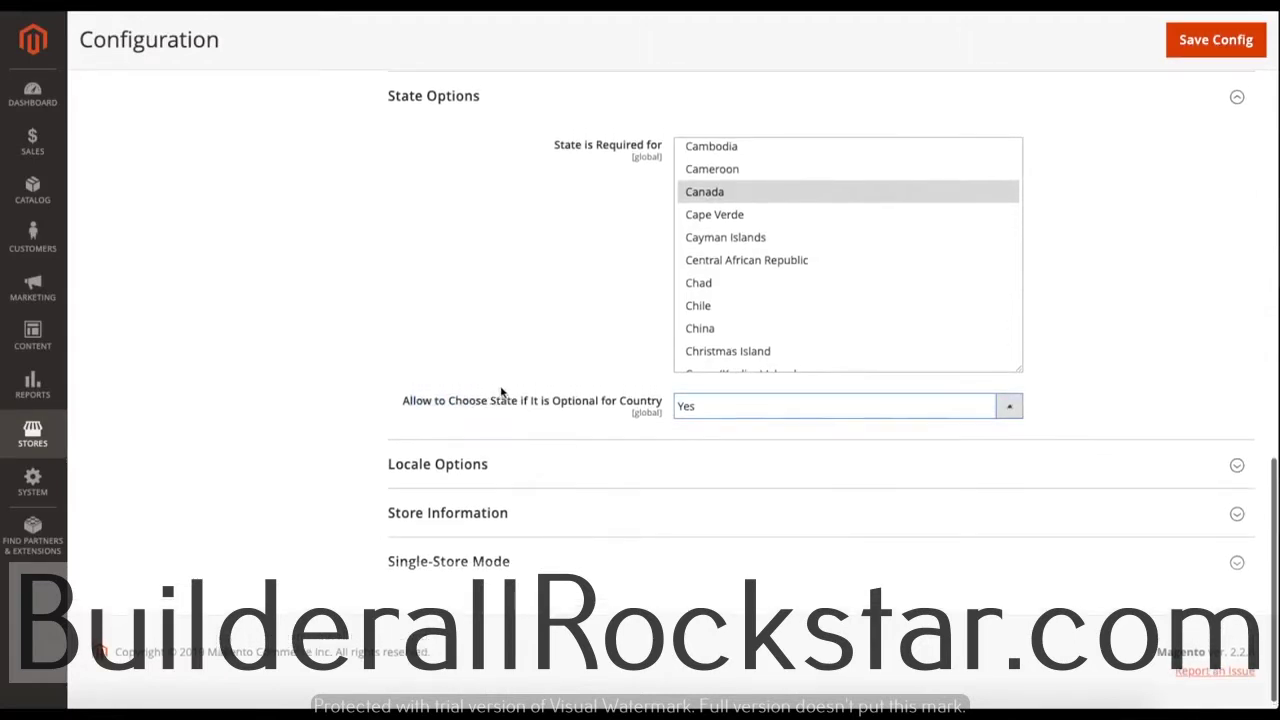
left_click(735, 409)
left_click(728, 418)
key("Up")
left_click(511, 345)
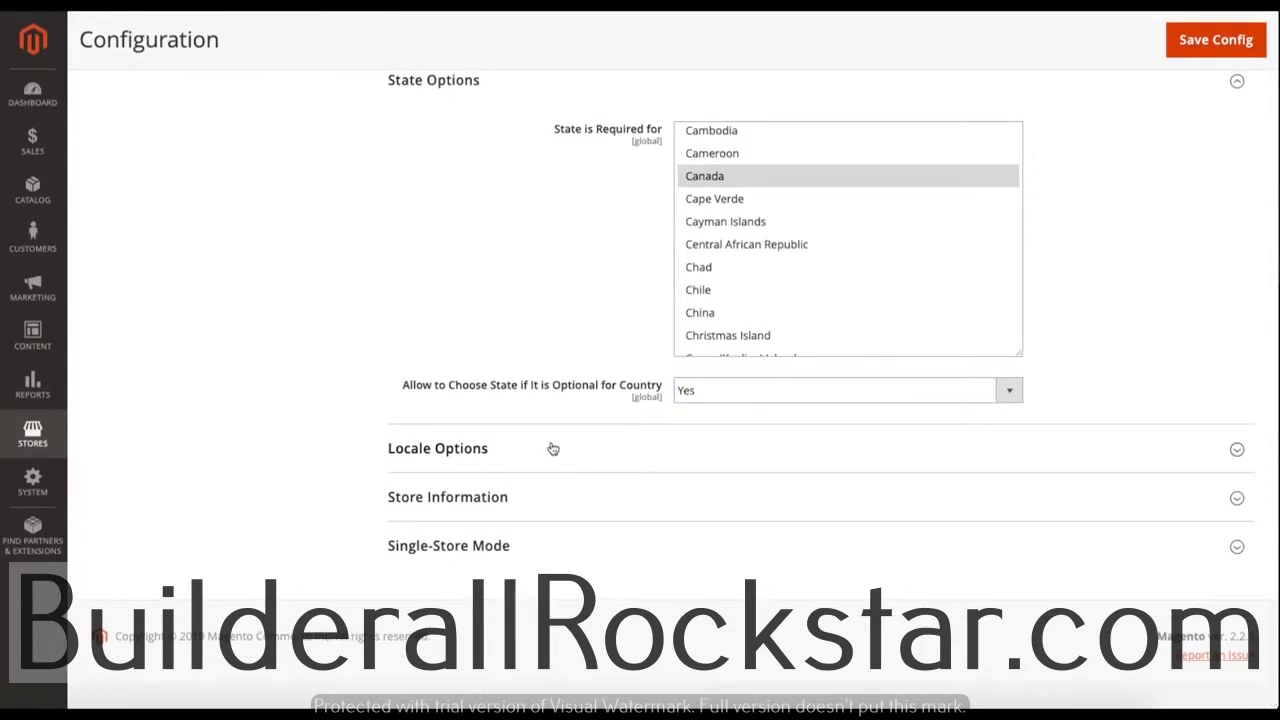
- Expand the Locale Options section and review the timezone, locale, weight unit, first day of week and weekend days
left_click(563, 454)
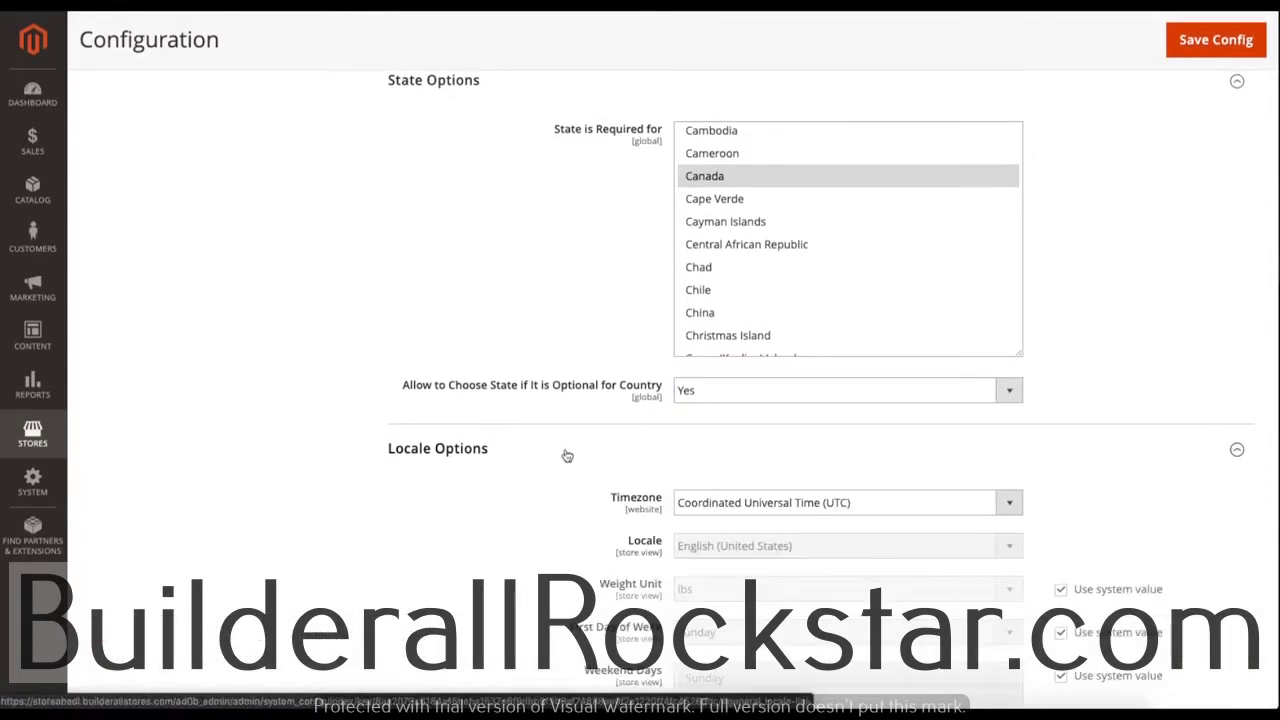
scroll(563, 506, "down", 2)
scroll(543, 451, "down", 1)
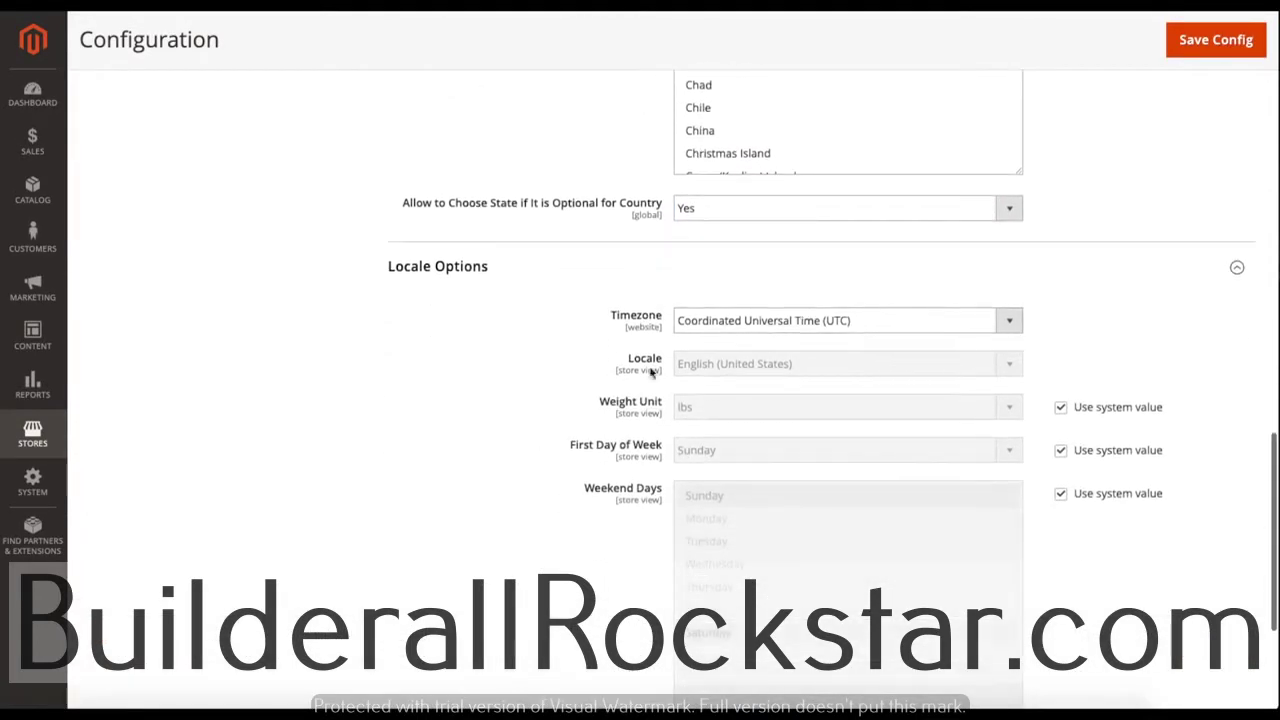
scroll(590, 368, "down", 1)
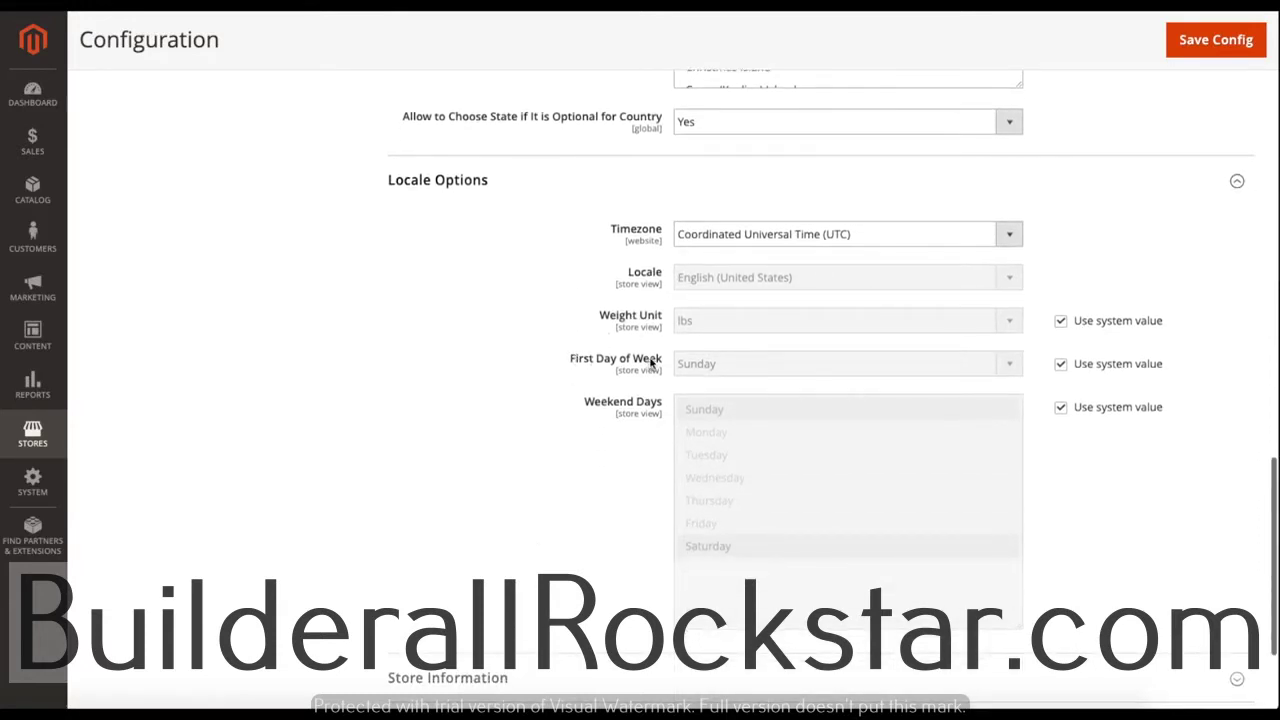
scroll(512, 362, "down", 1)
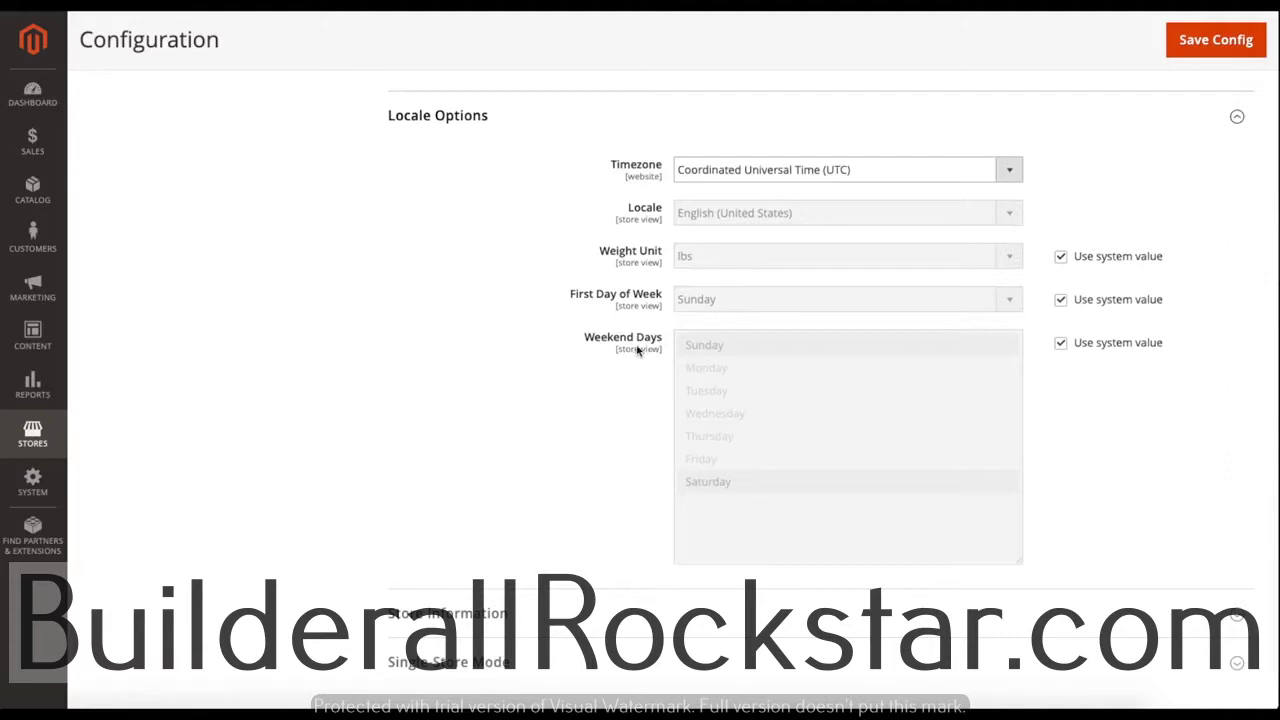
- Expand the Store Information section and review the store's name, phone, opening hours, address and VAT number fields
scroll(457, 366, "down", 2)
left_click(537, 492)
scroll(509, 417, "down", 4)
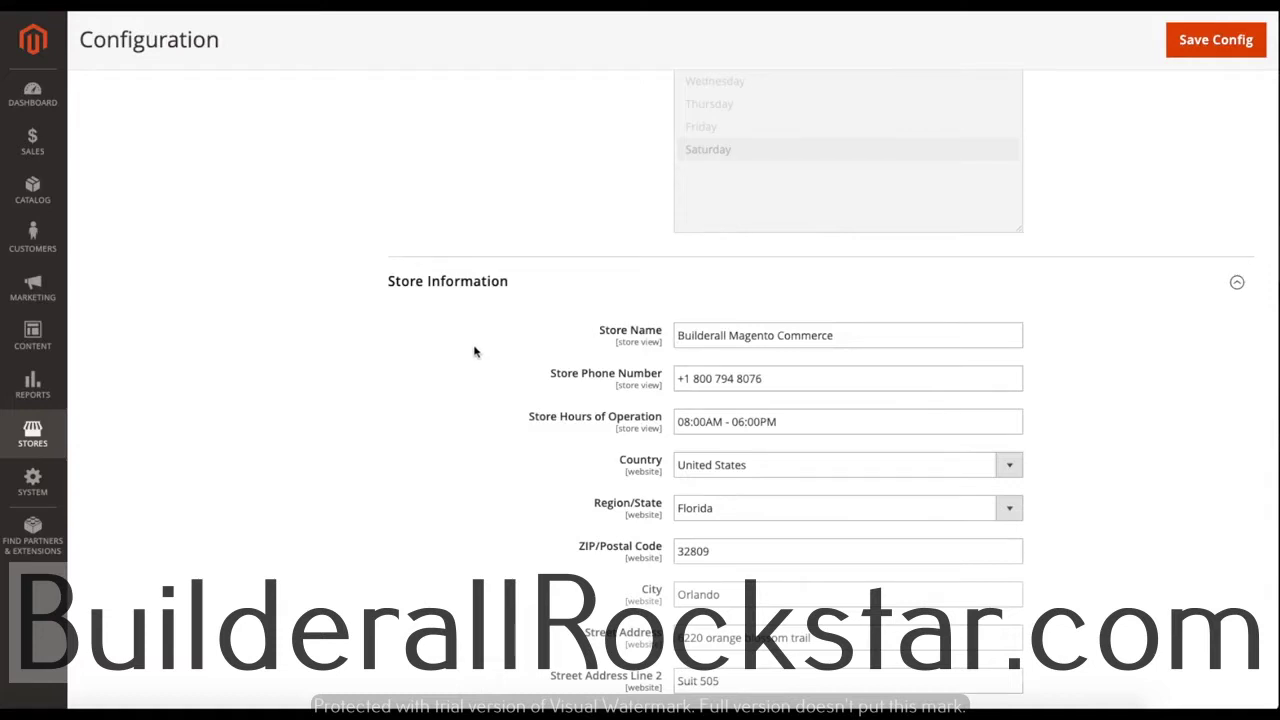
scroll(474, 350, "down", 1)
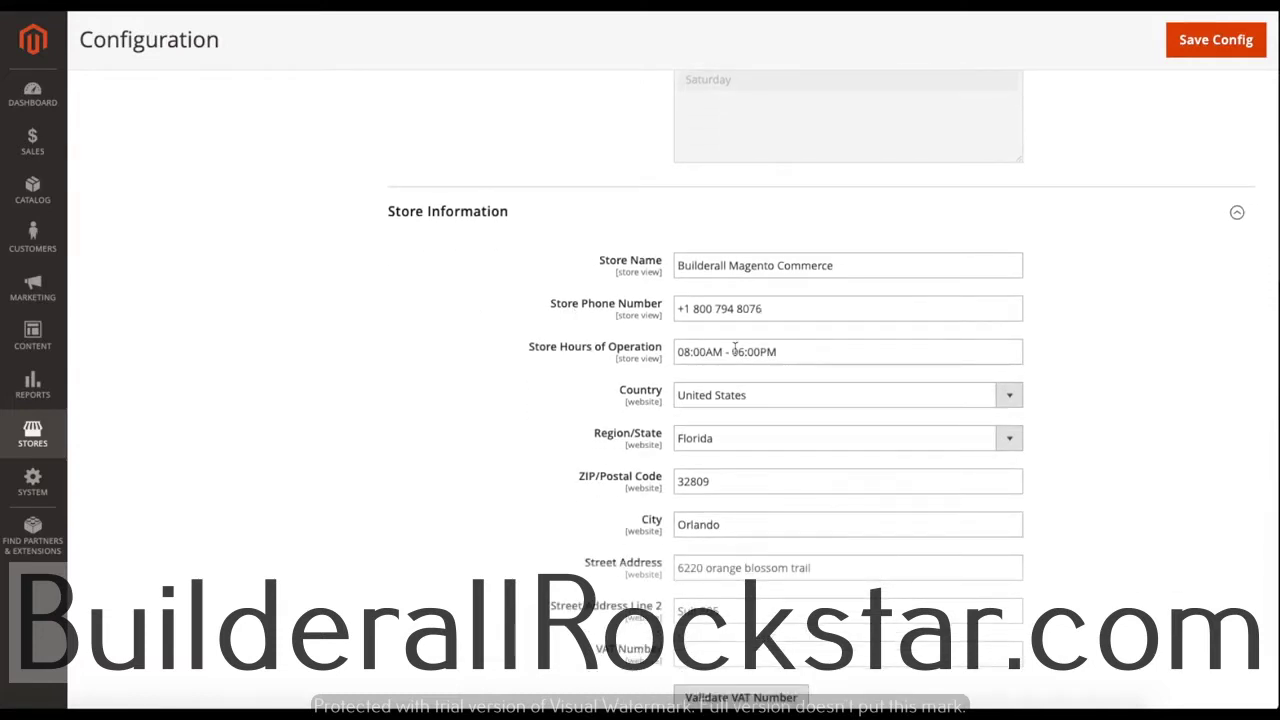
scroll(675, 343, "down", 1)
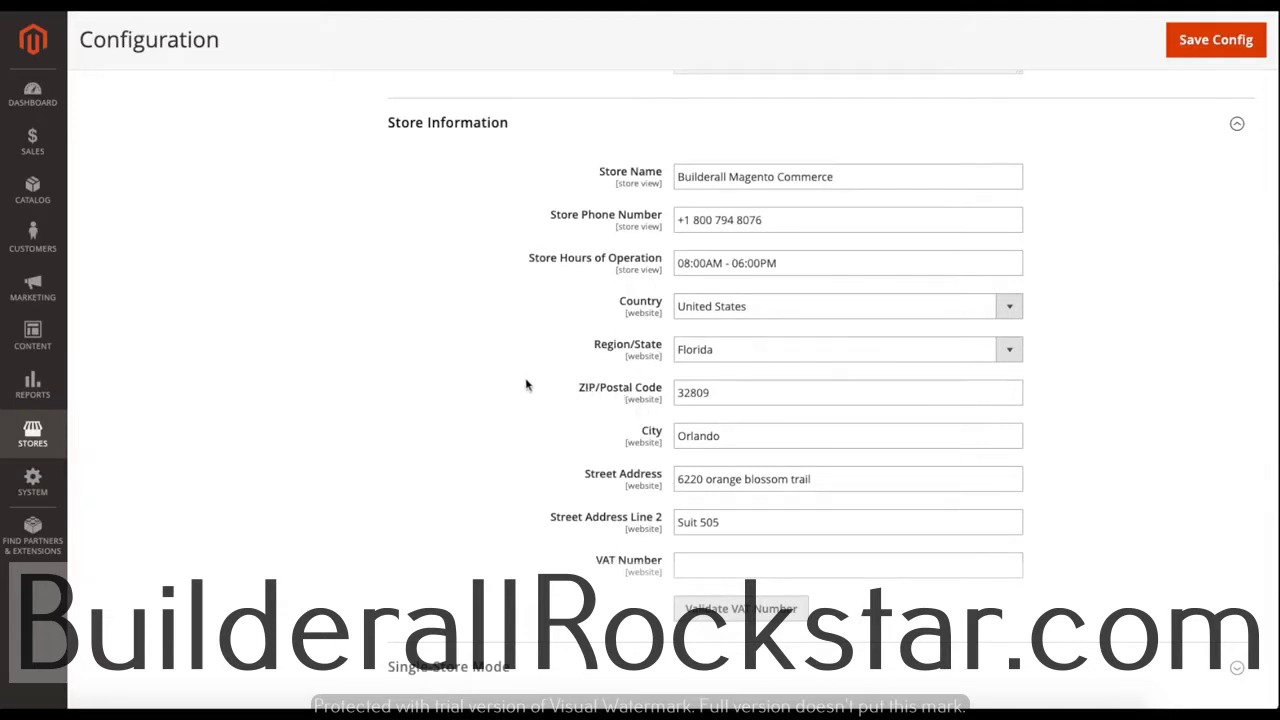
scroll(528, 384, "down", 1)
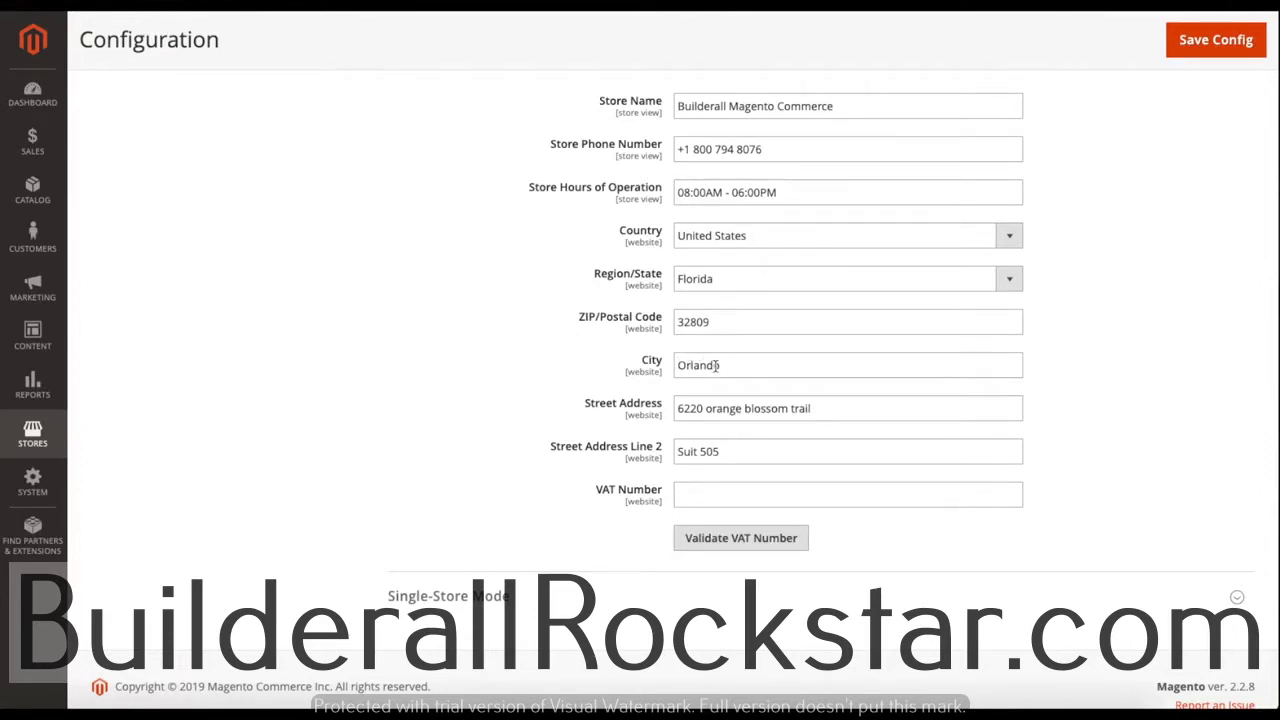
scroll(554, 371, "down", 1)
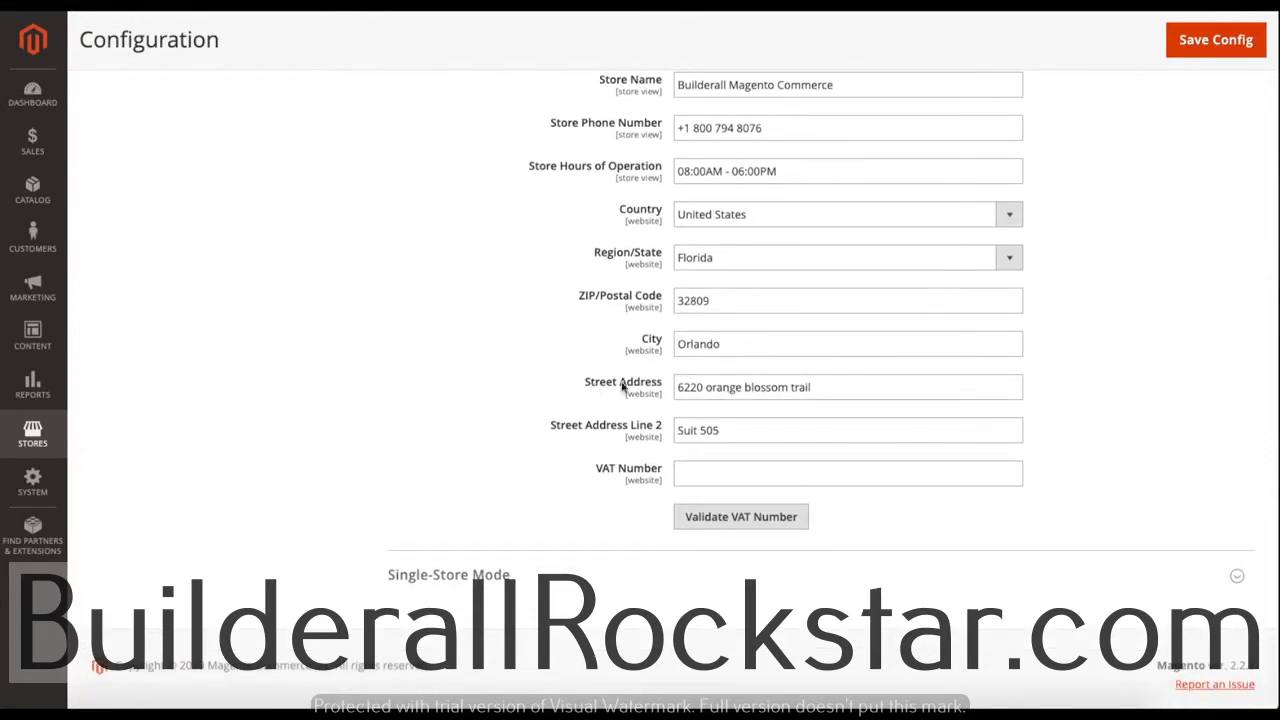
scroll(468, 378, "down", 1)
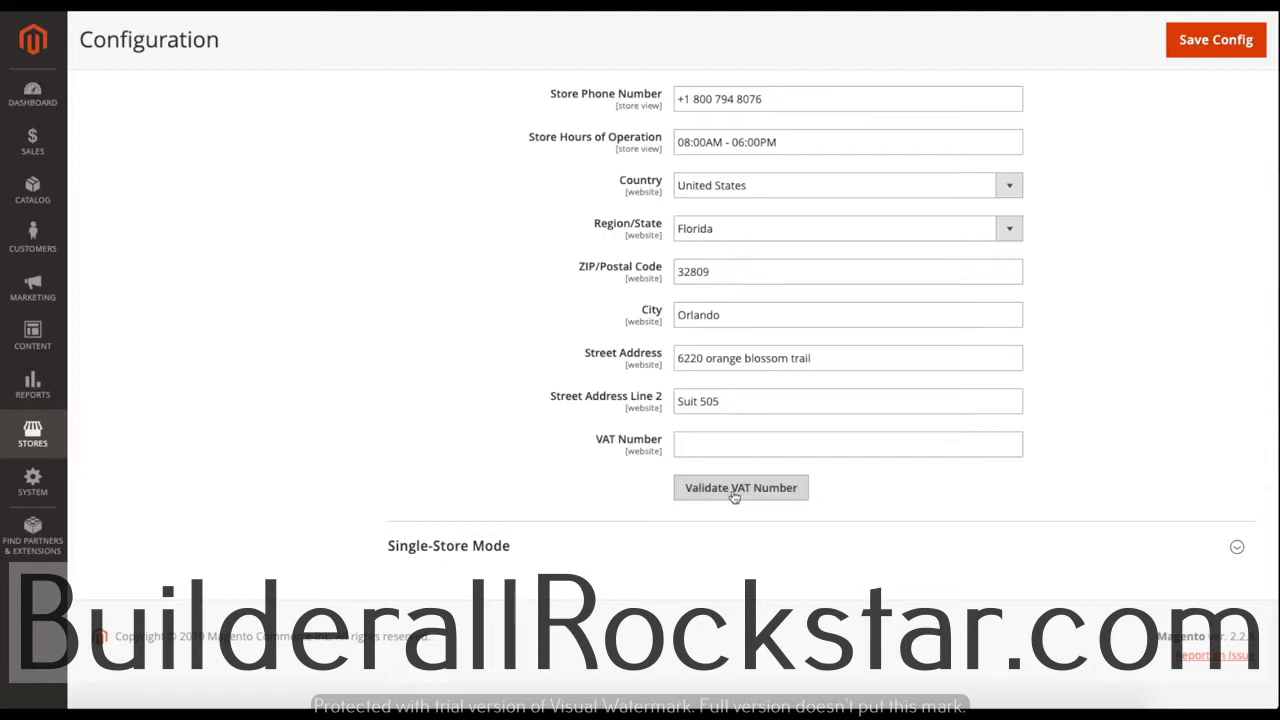
scroll(480, 331, "up", 1)
scroll(500, 380, "down", 1)
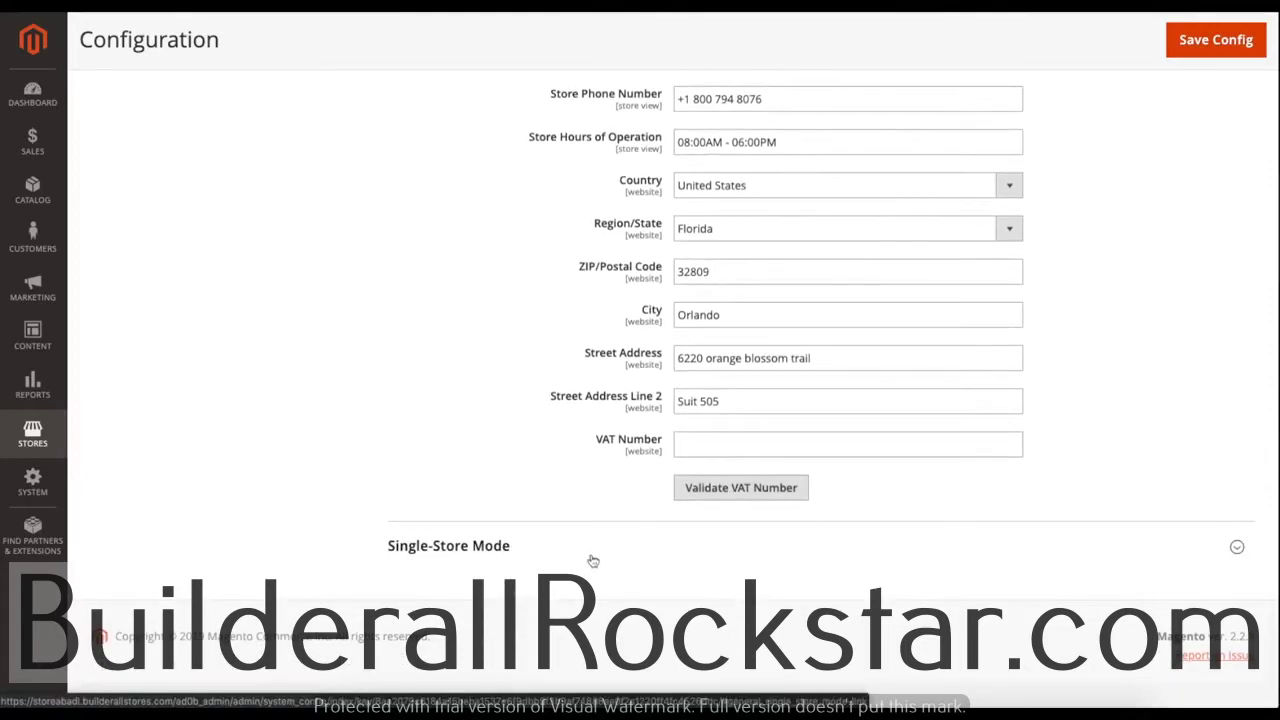
- Expand the Single-Store Mode section and keep Enable Single-Store Mode set to No
left_click(588, 549)
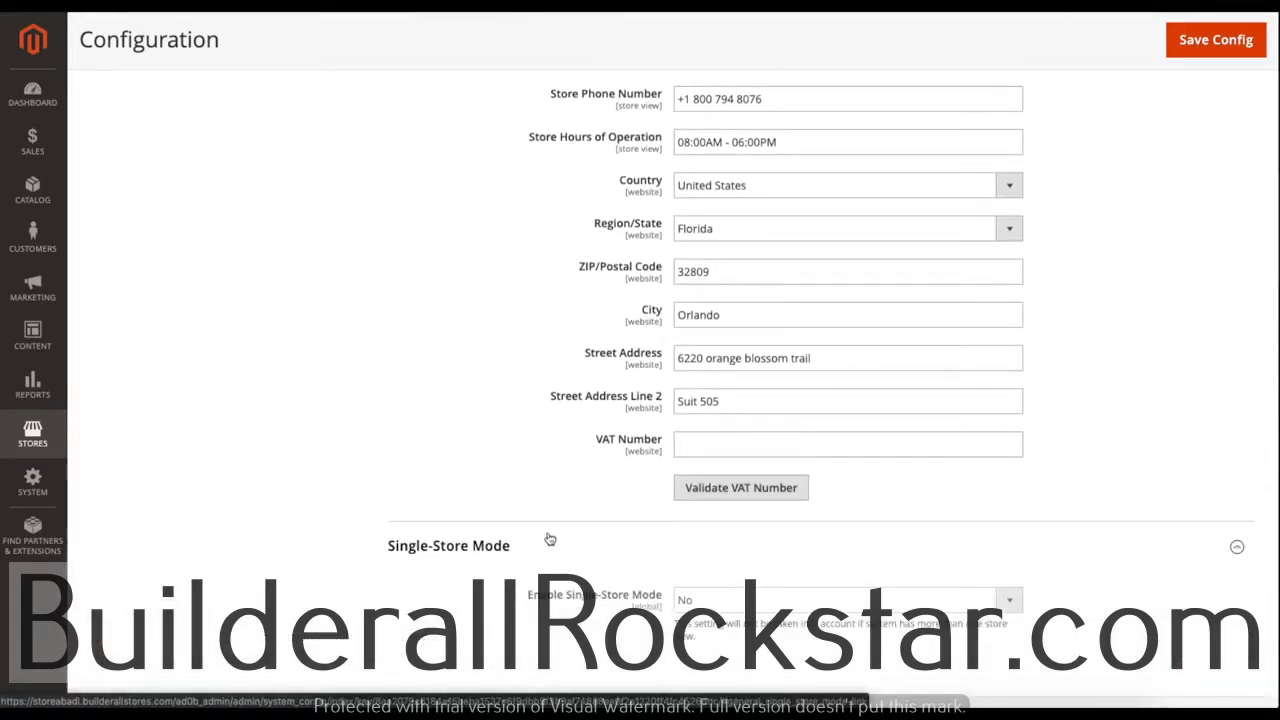
scroll(549, 534, "down", 1)
left_click(694, 506)
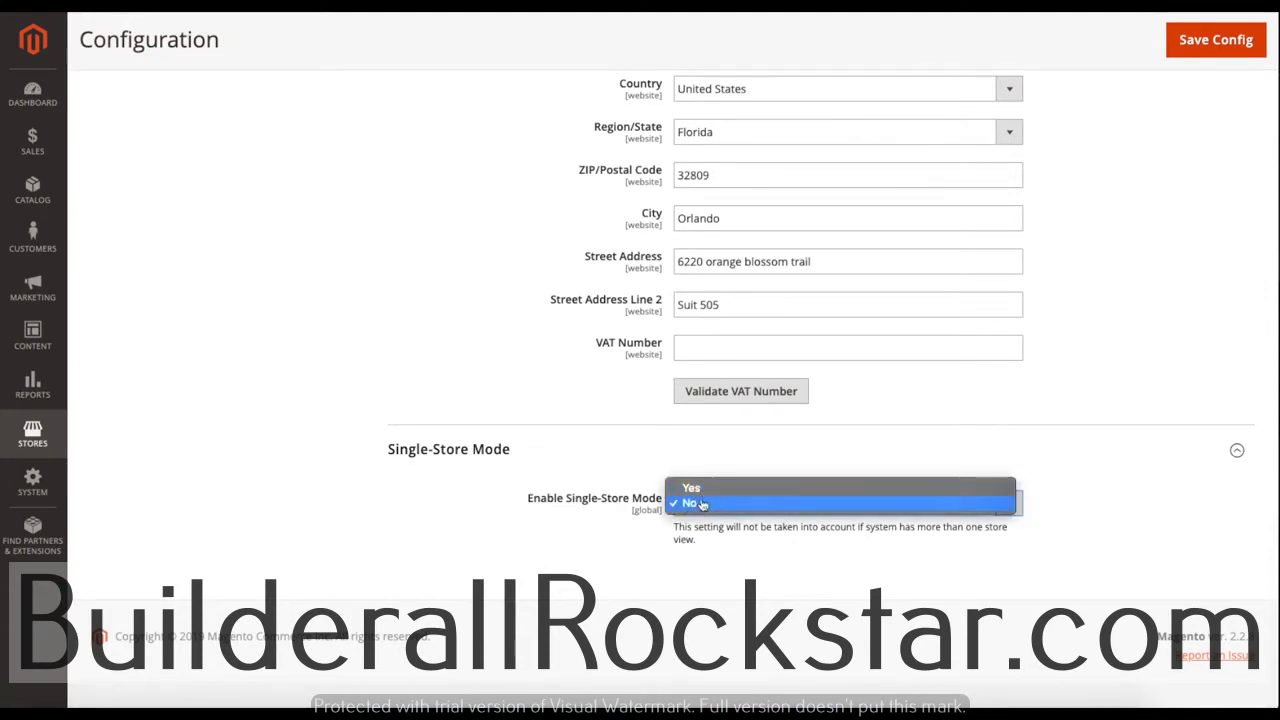
left_click(704, 504)
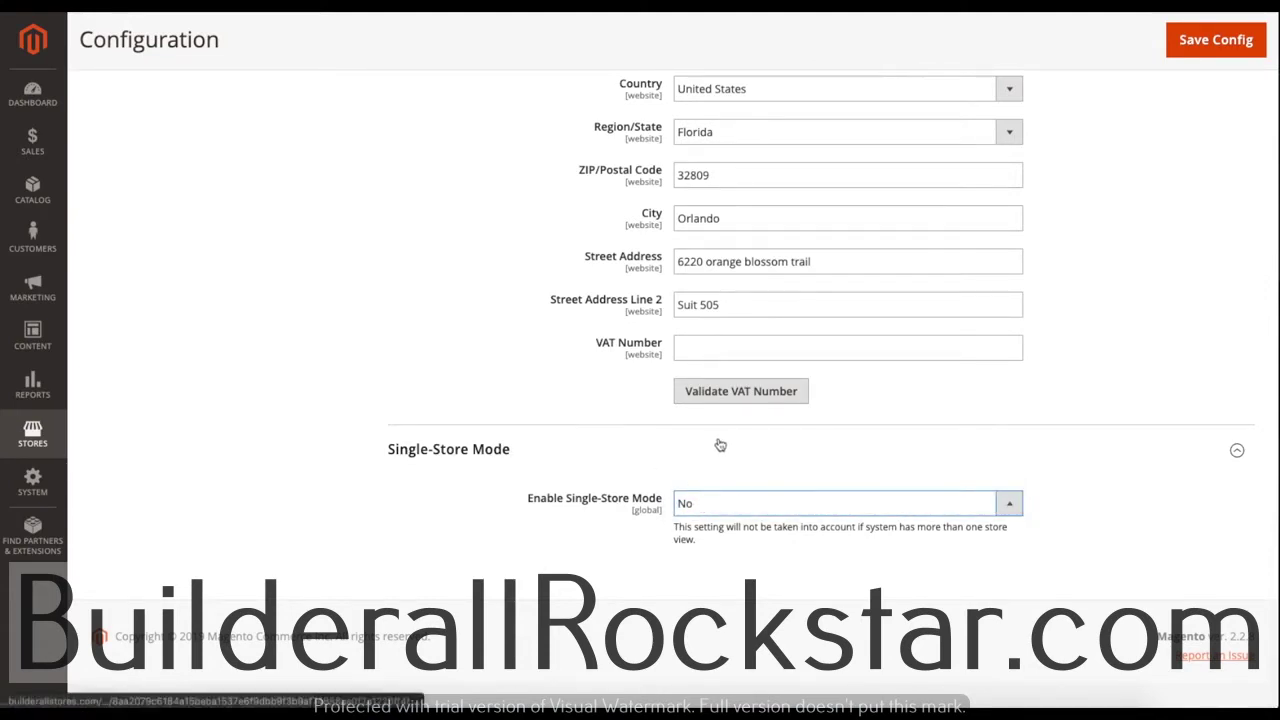
- Save the general store configuration
scroll(1100, 271, "up", 1)
scroll(1100, 271, "up", 1)
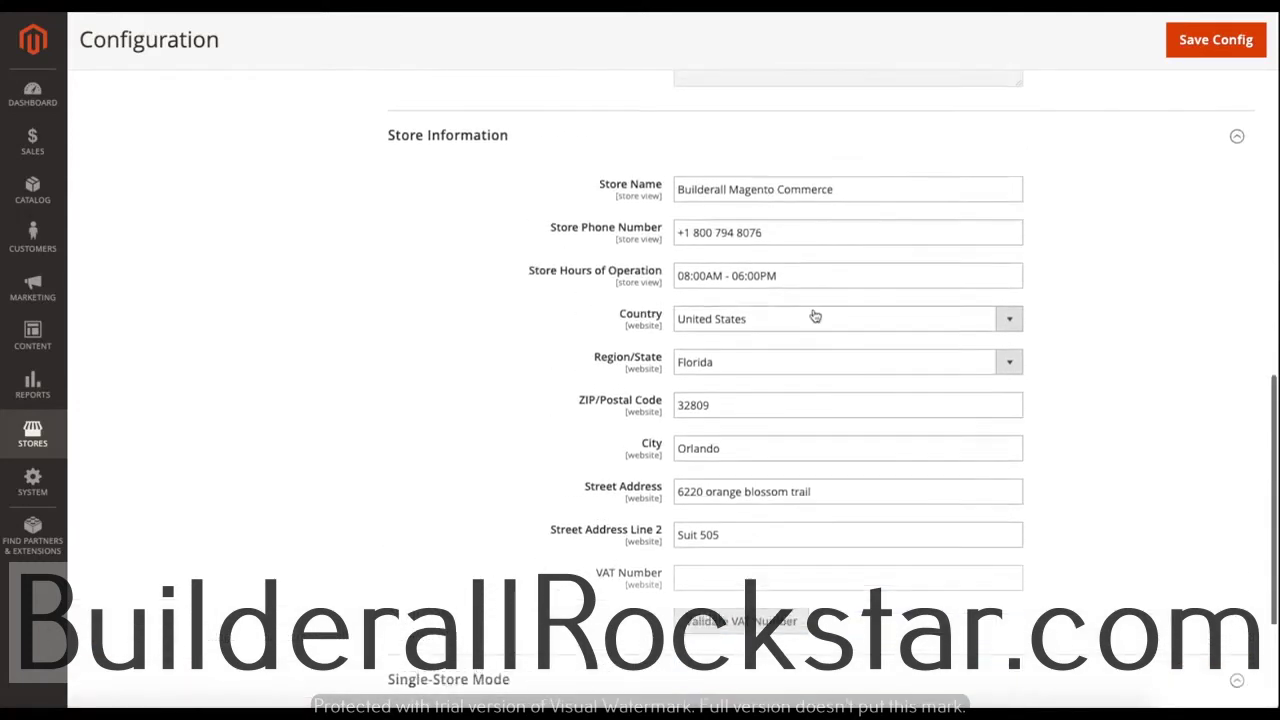
scroll(1100, 271, "up", 1)
left_click(1238, 42)
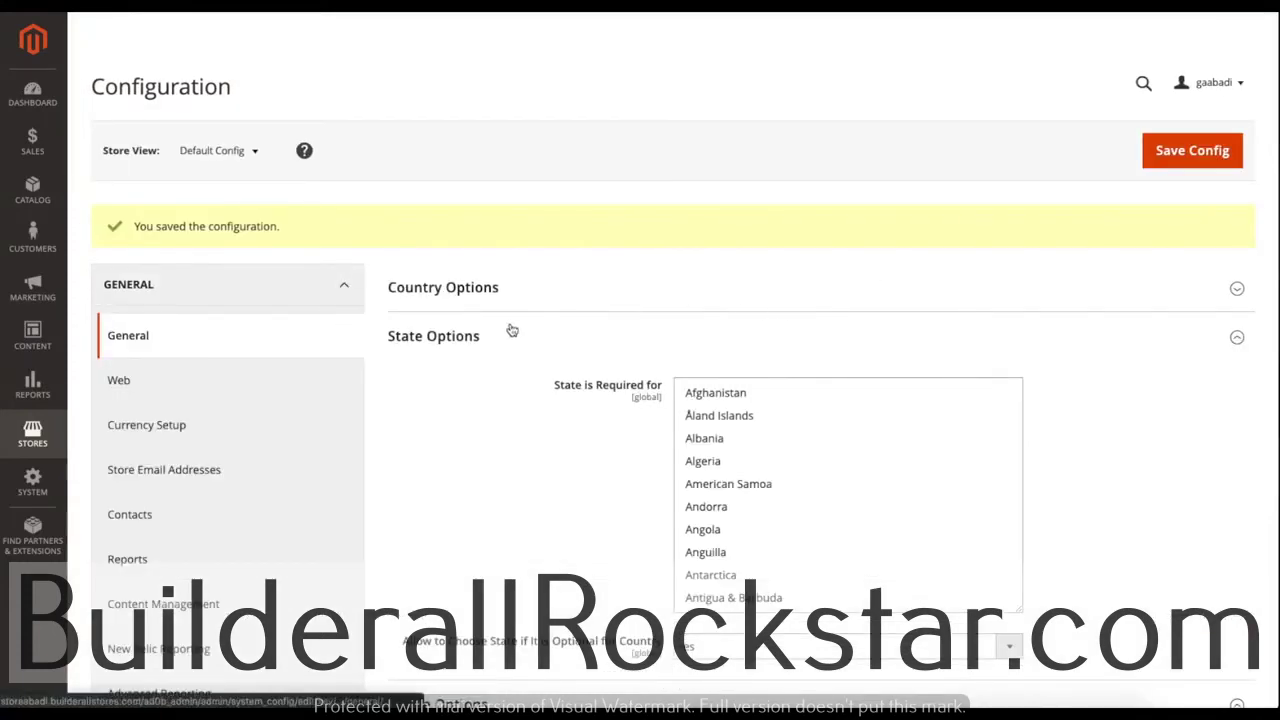
- Go to Cache Management and refresh all cache types
left_click(32, 480)
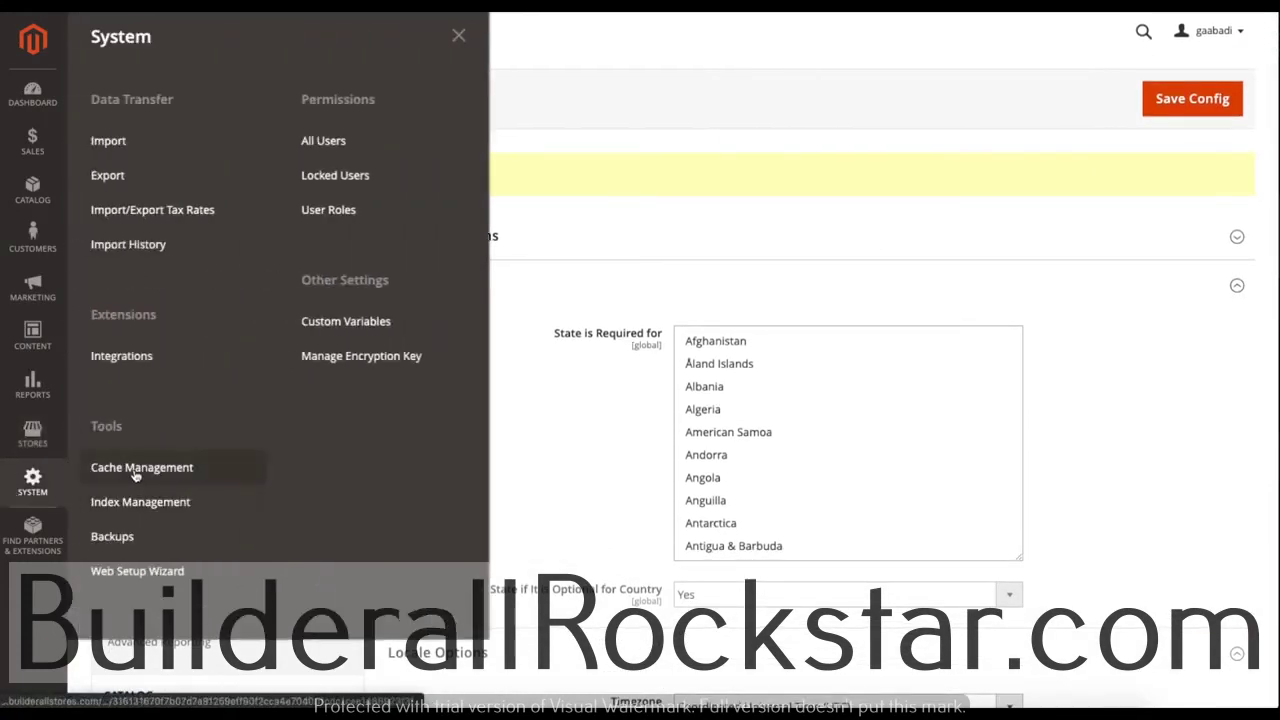
left_click(136, 470)
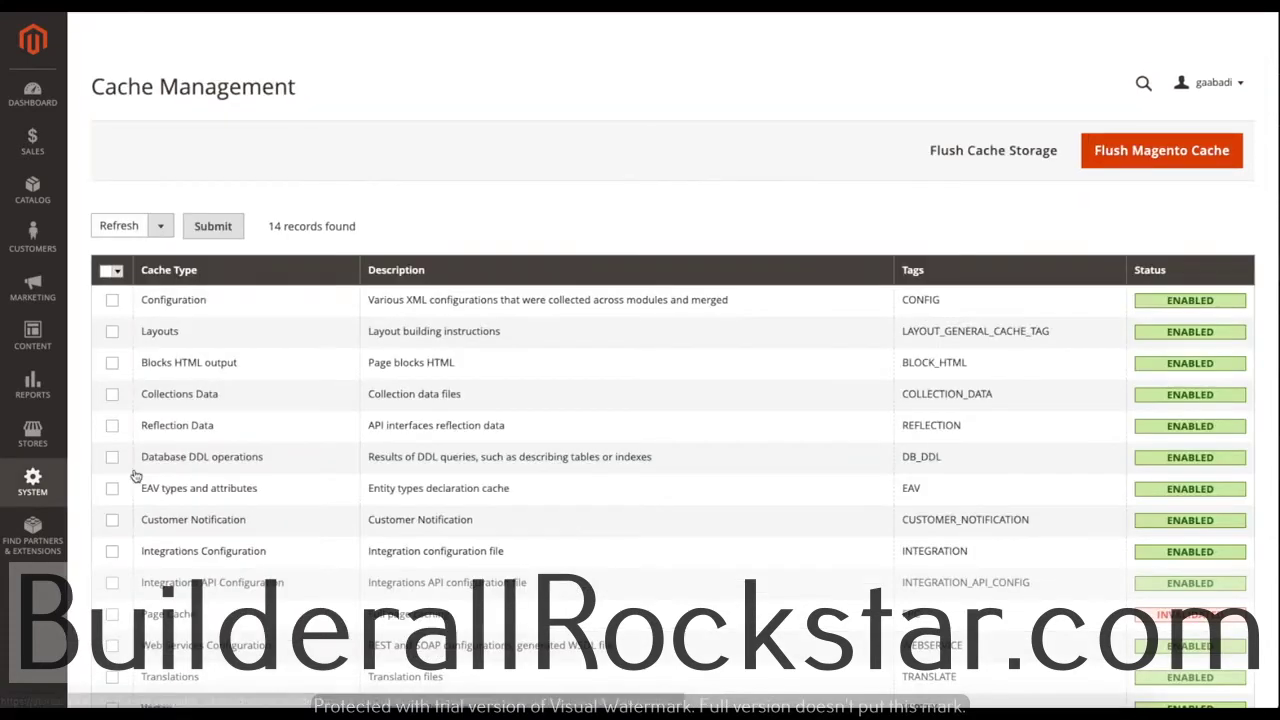
left_click(117, 270)
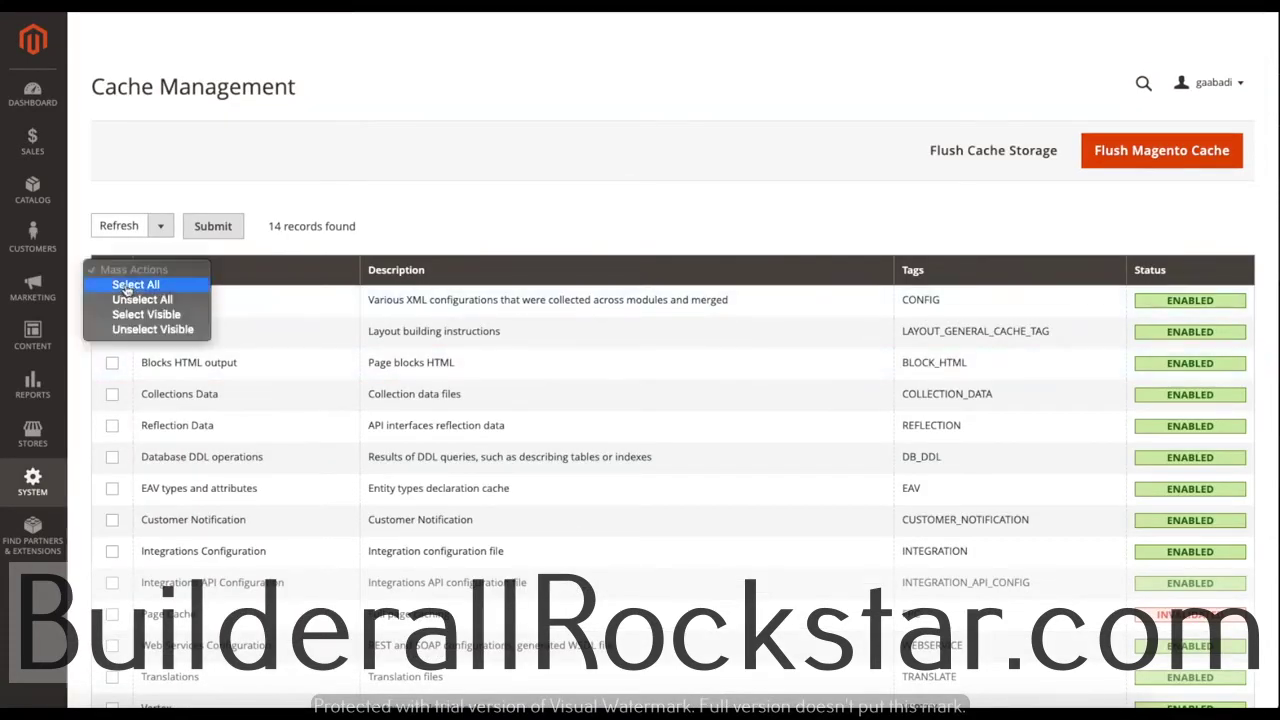
left_click(130, 285)
left_click(211, 227)
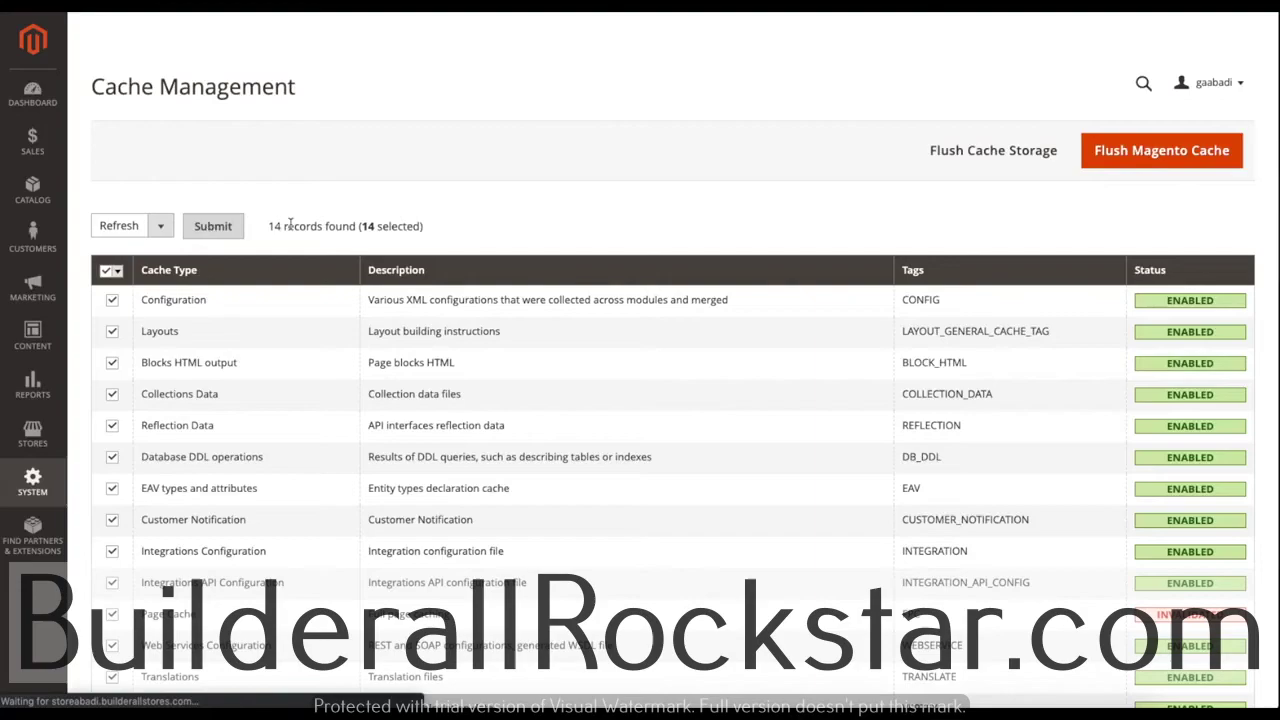
scroll(560, 290, "down", 1)
scroll(575, 290, "down", 2)
scroll(578, 292, "up", 4)
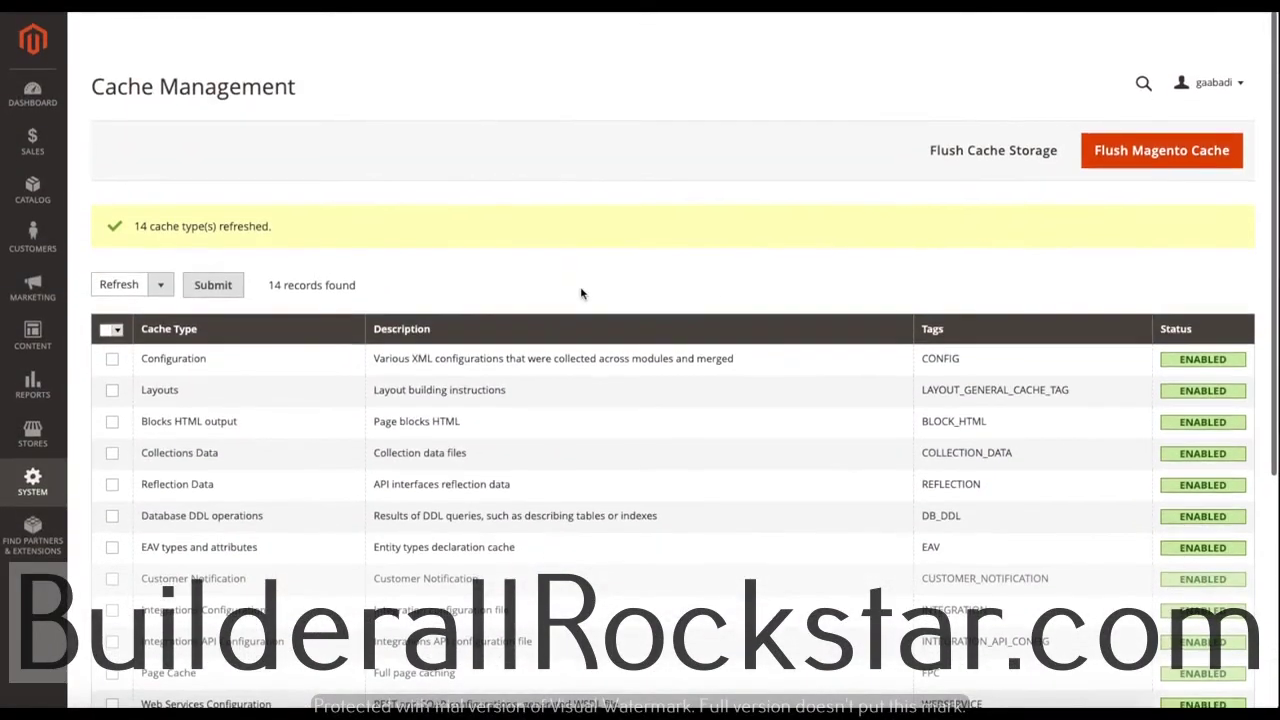